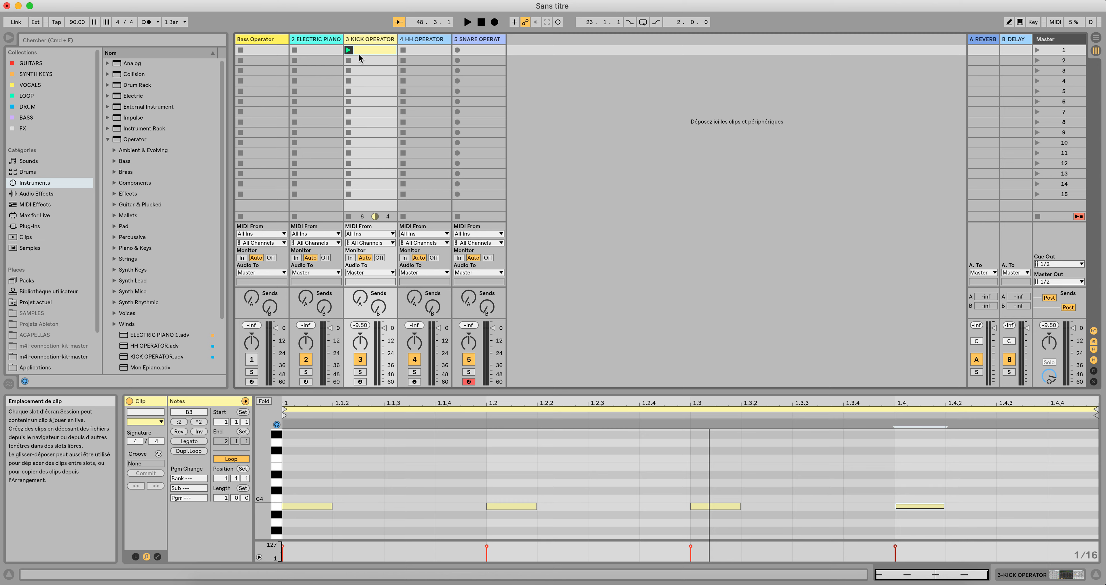
Delete the clip in the kick track's first slot and create a new empty MIDI clip there.
left_click(349, 50)
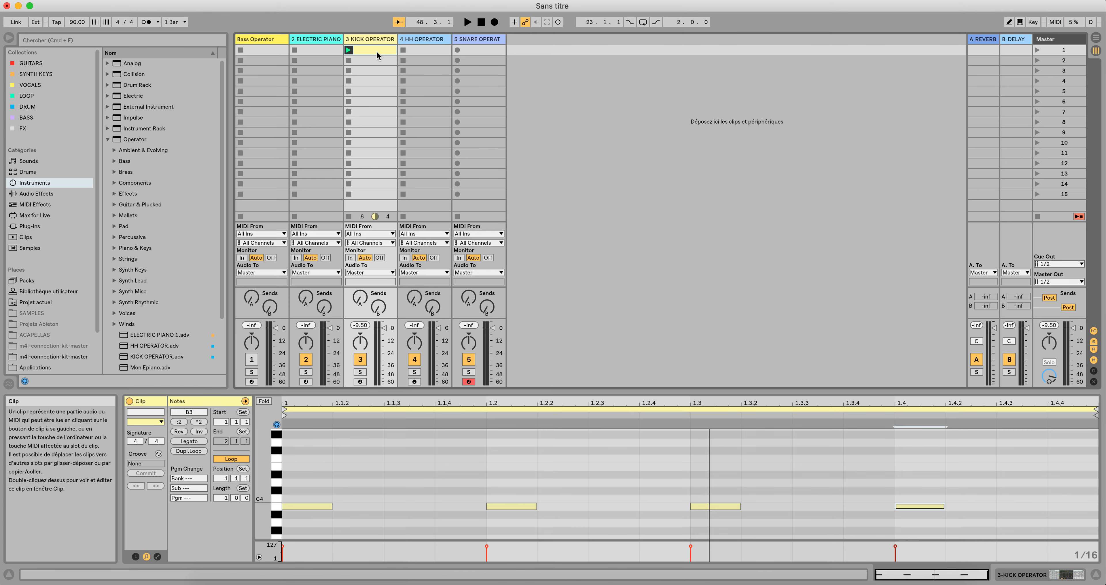
key("Delete")
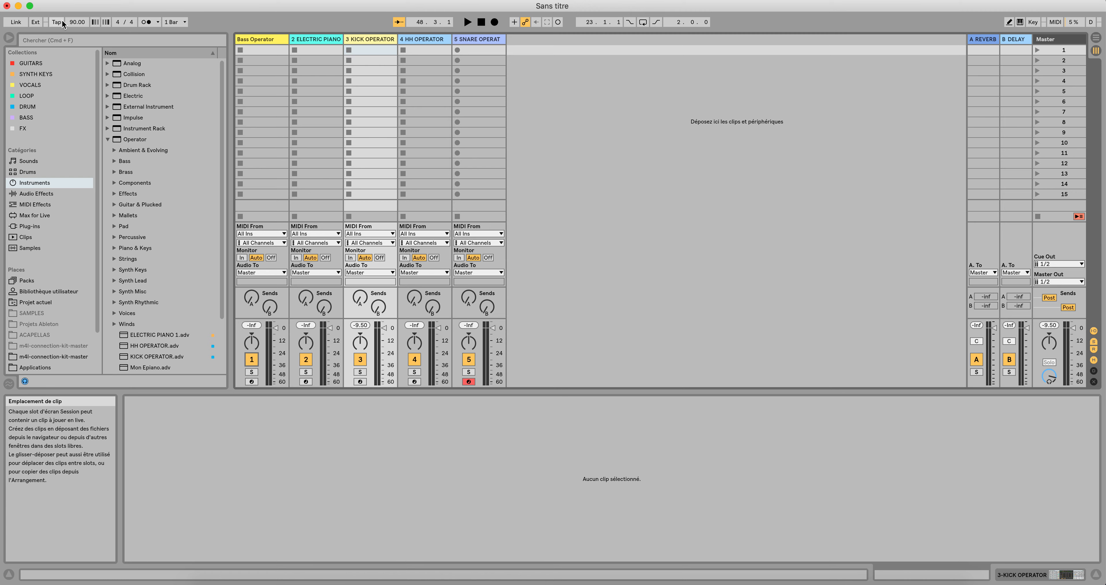
left_click(76, 22)
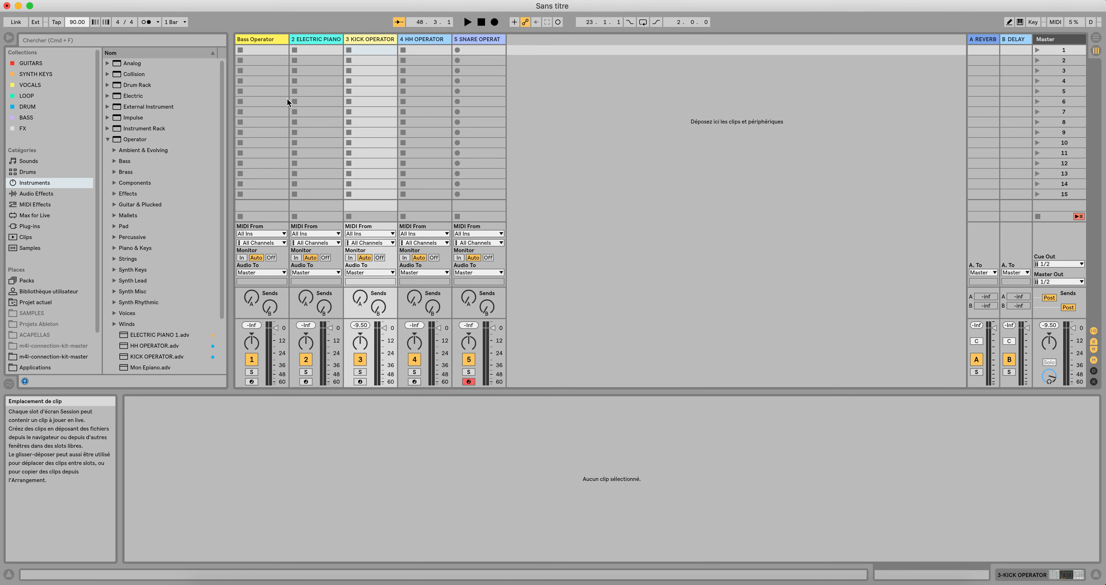
double_click(378, 48)
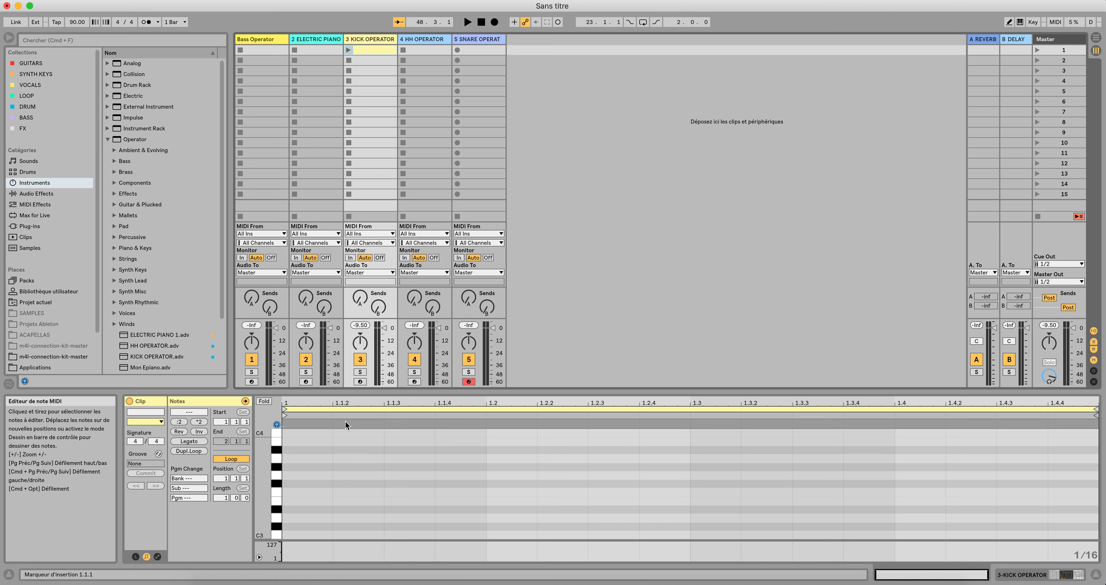
left_click_drag(338, 392, 335, 259)
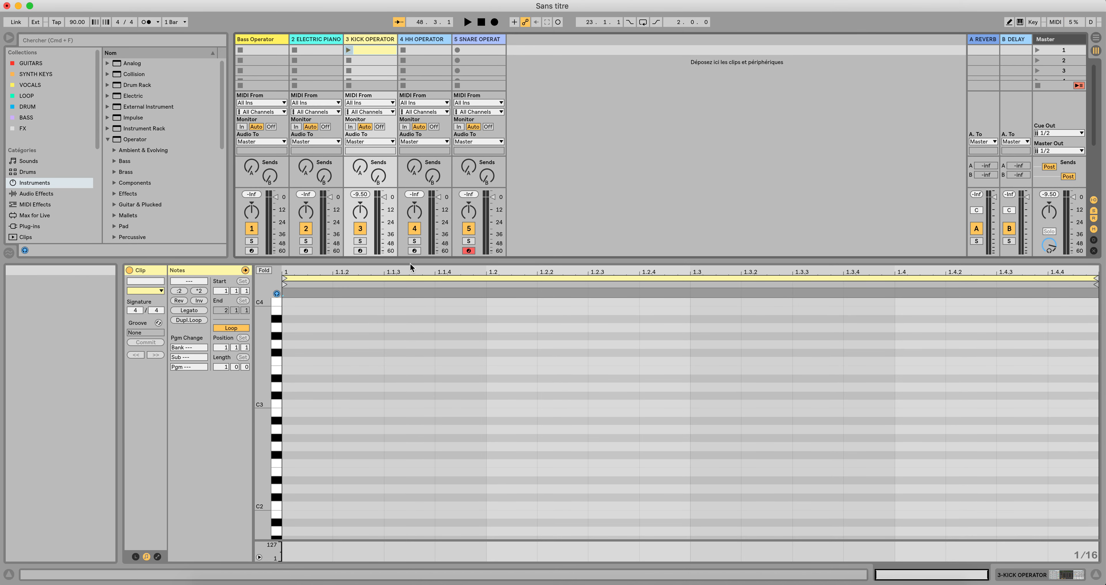
Place sixteenth-note E3 kicks on all four beats of the kick clip and launch it.
double_click(305, 369)
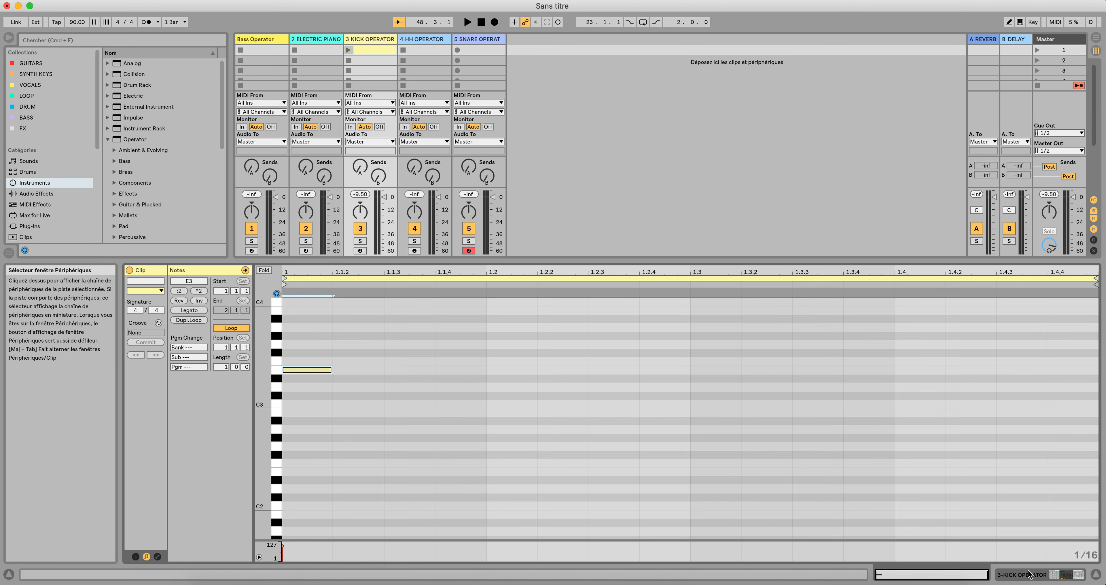
left_click(1038, 573)
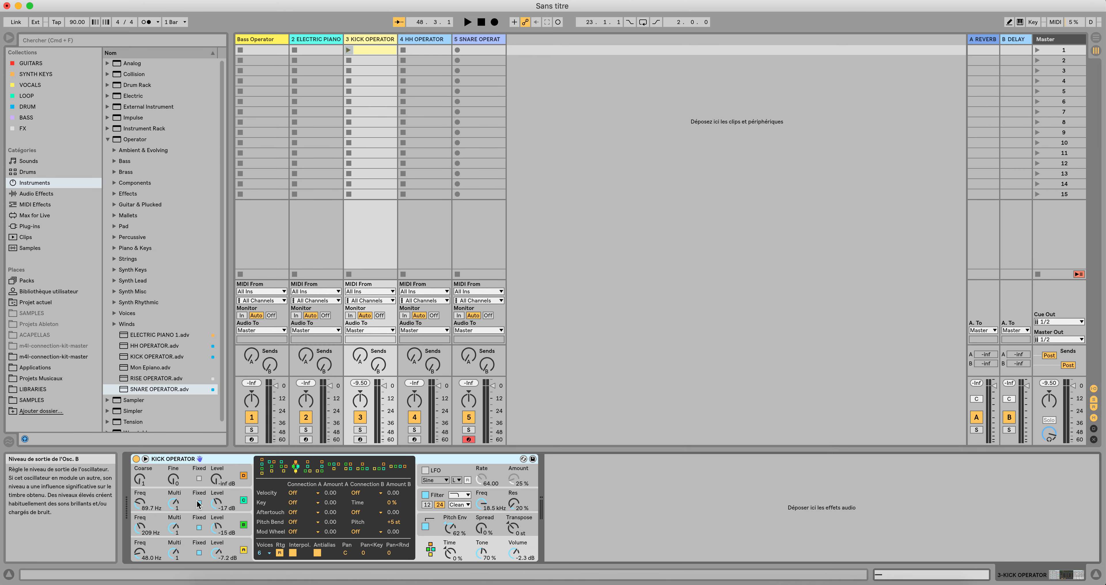
left_click(1067, 574)
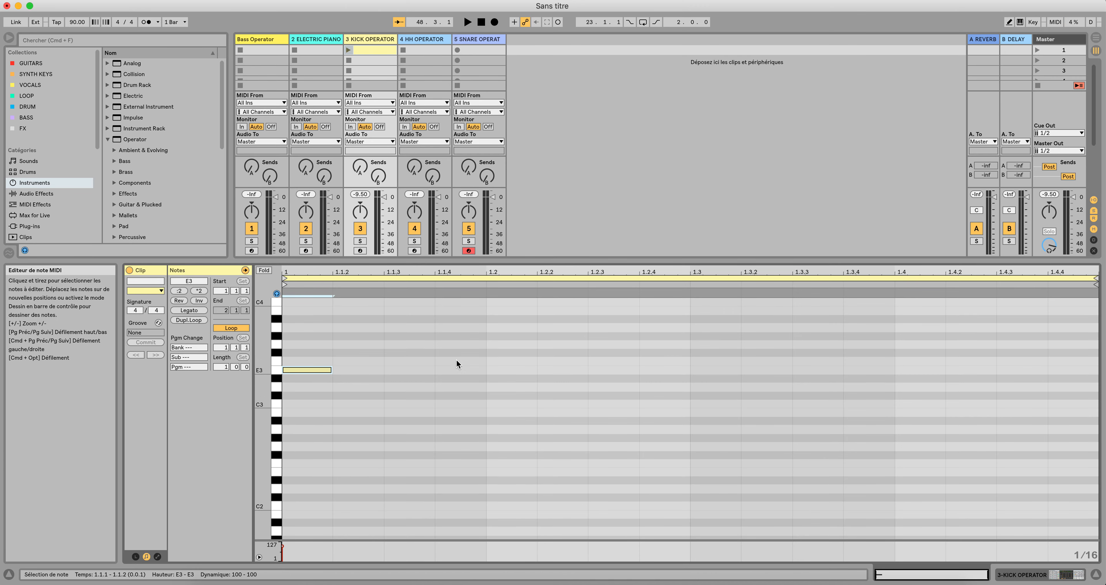
left_click(503, 373)
double_click(502, 369)
double_click(711, 369)
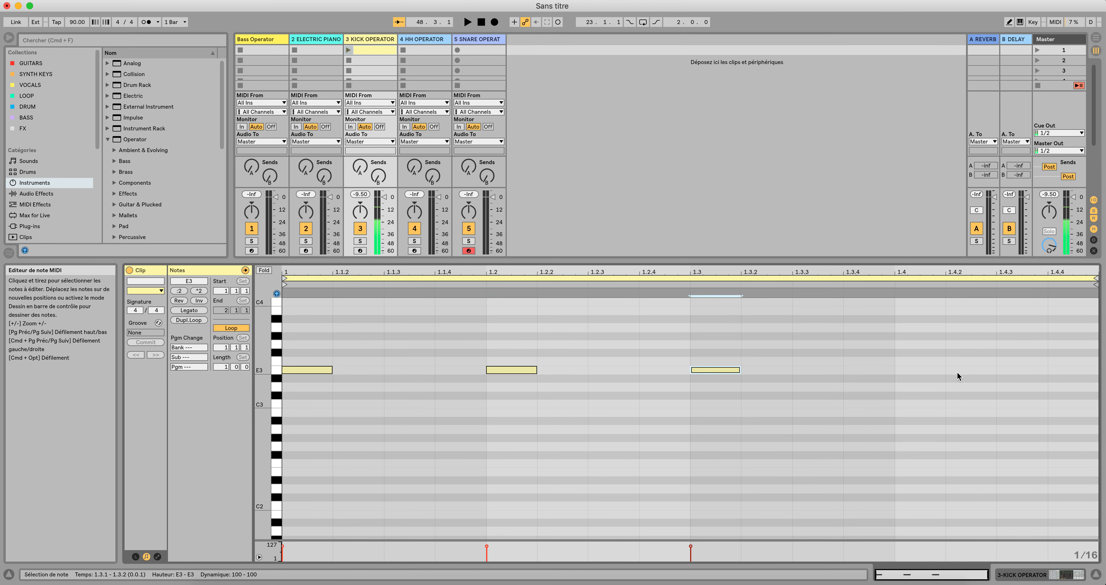
double_click(917, 369)
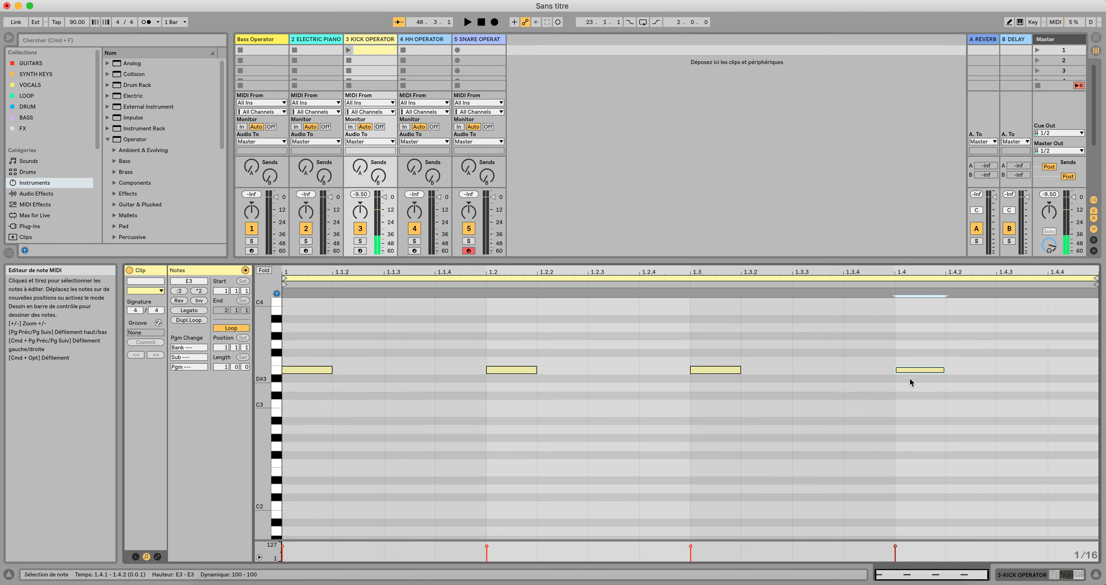
left_click(348, 50)
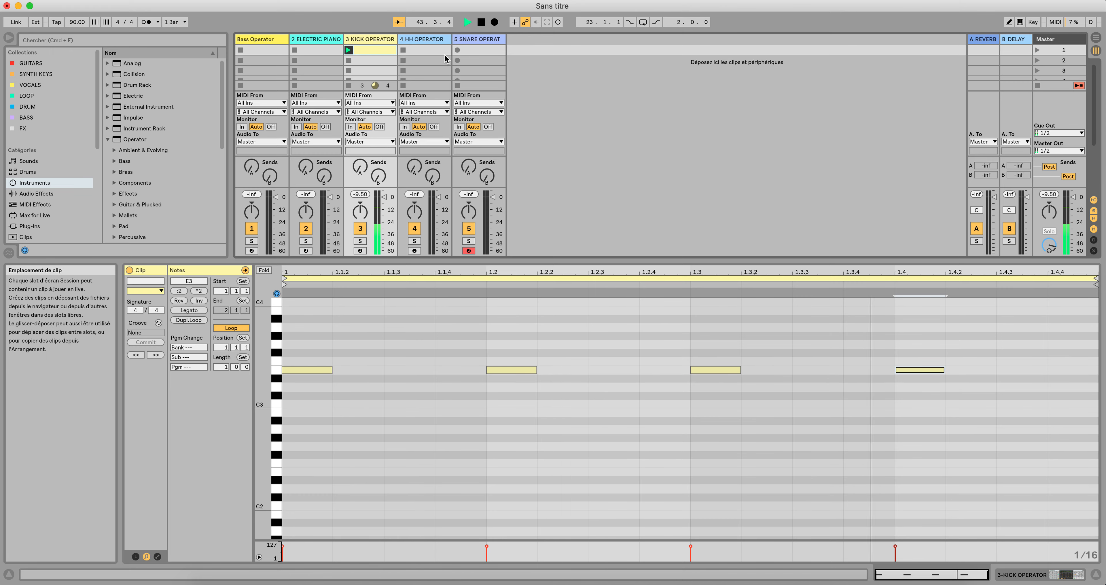
Create a clip in the snare track's first slot with G3 notes on beats 2 and 4, and launch scene 1.
double_click(478, 50)
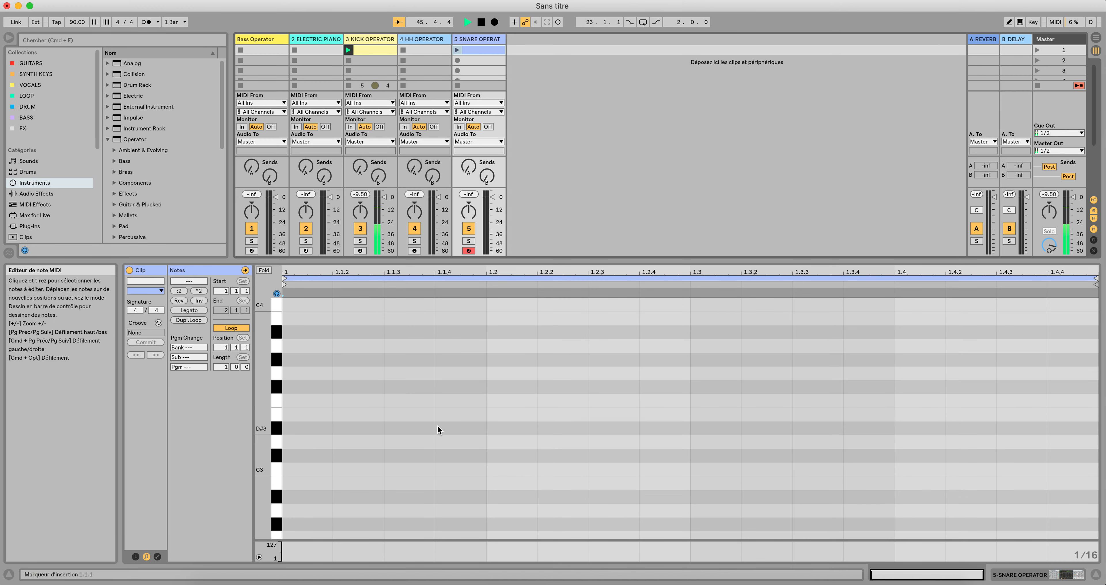
double_click(502, 372)
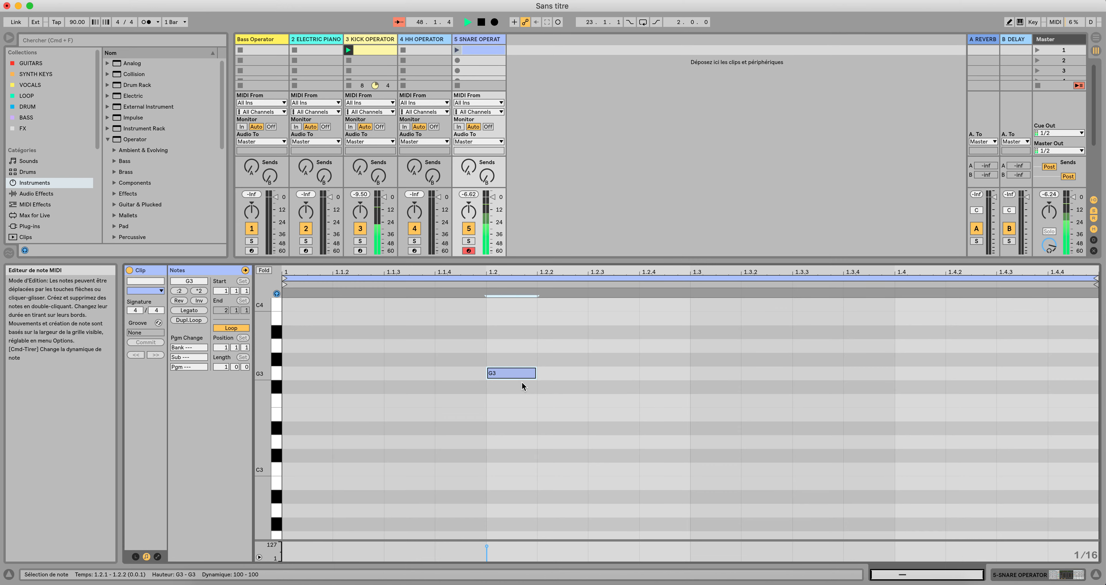
double_click(924, 372)
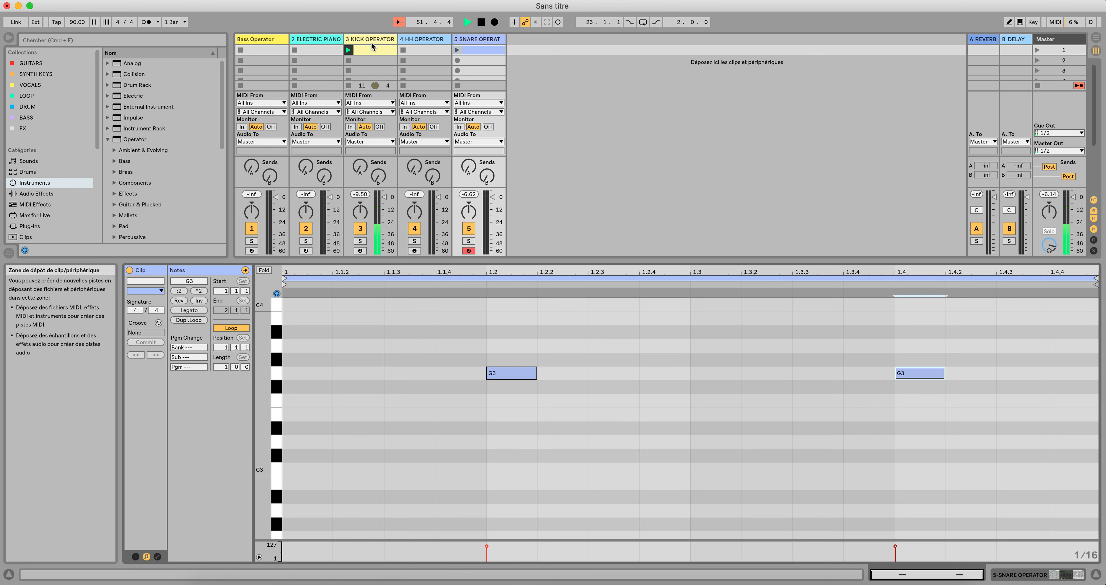
left_click(1038, 49)
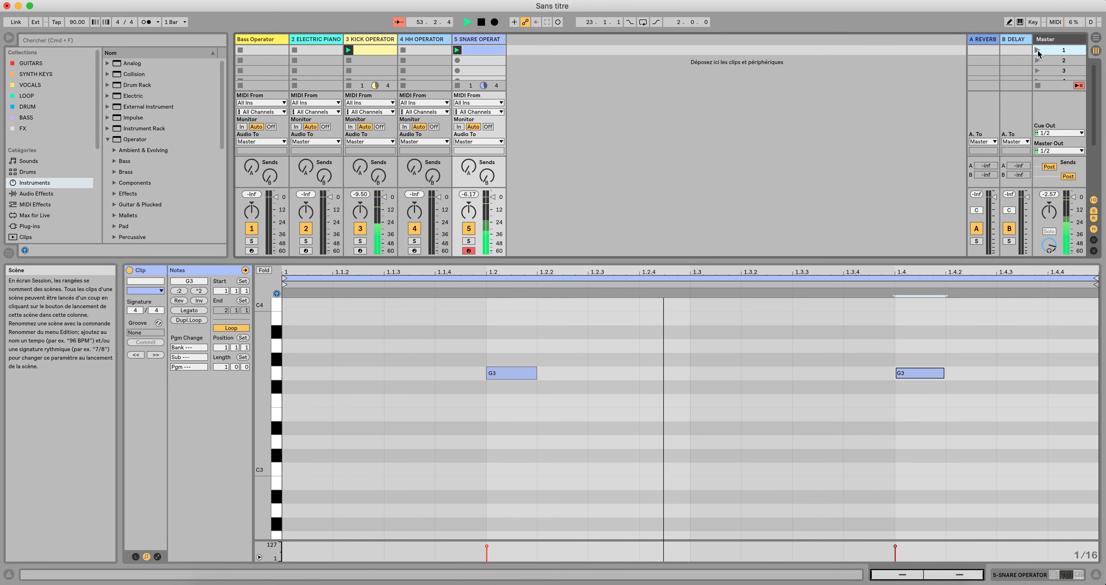
left_click(374, 49)
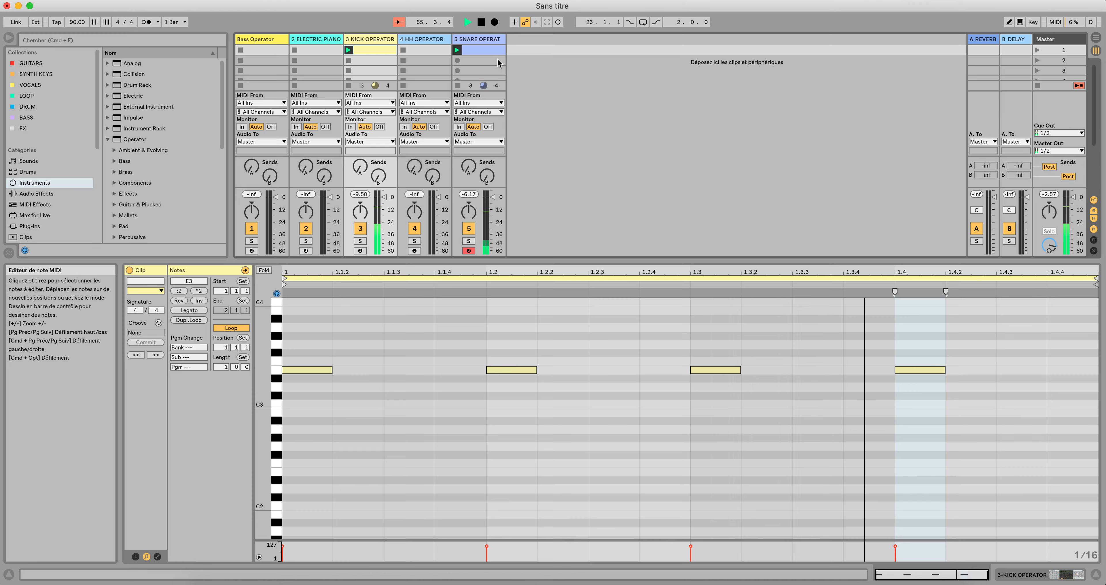
left_click(483, 50)
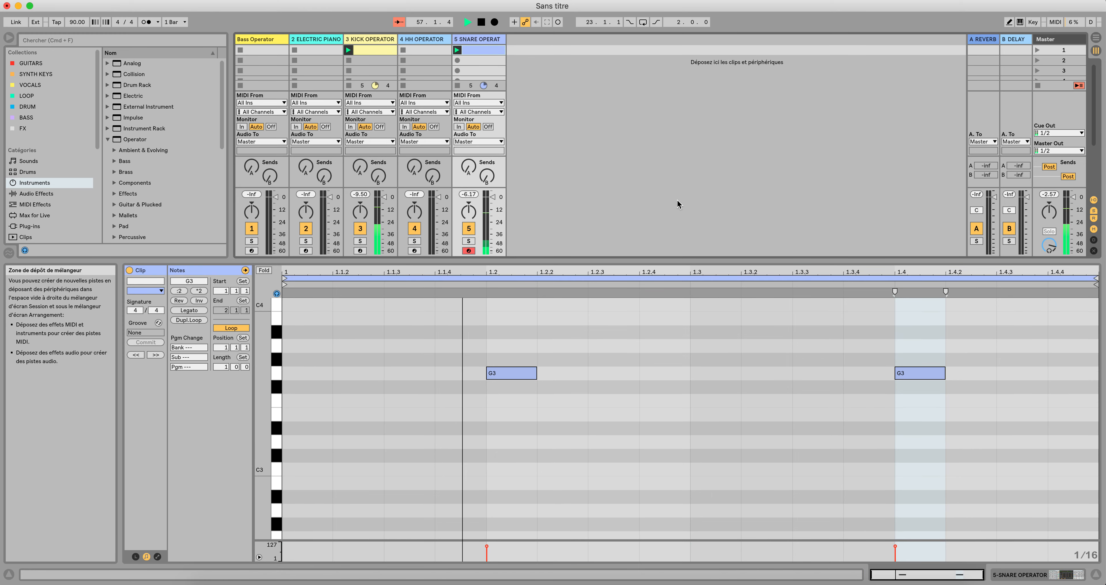
Create a clip in the hi-hat track's first slot with A3 notes at 1.1, 1.1.3, 1.2 and 1.2.3.
double_click(430, 49)
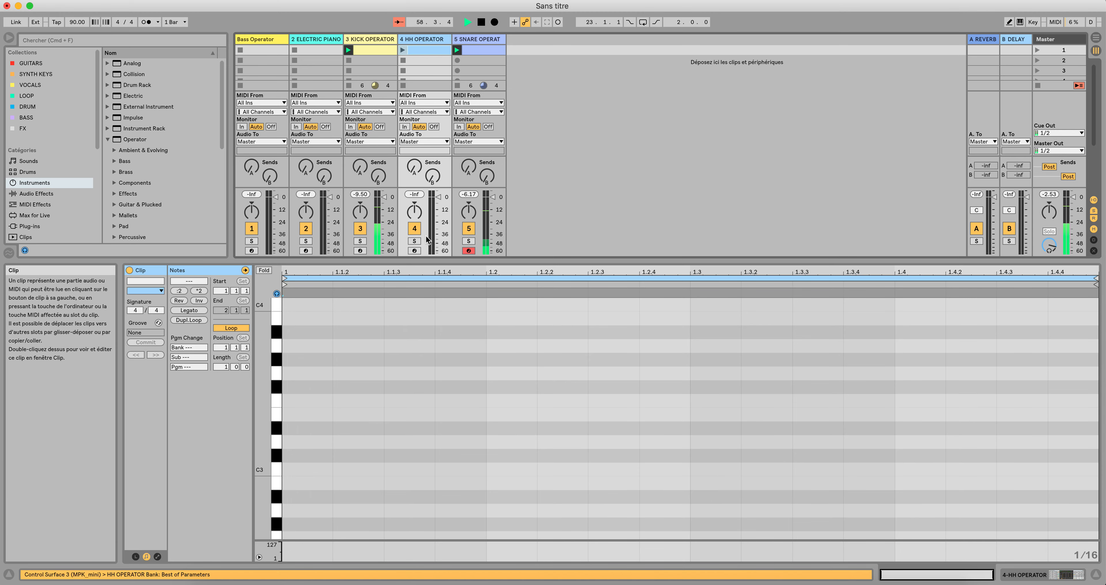
double_click(363, 345)
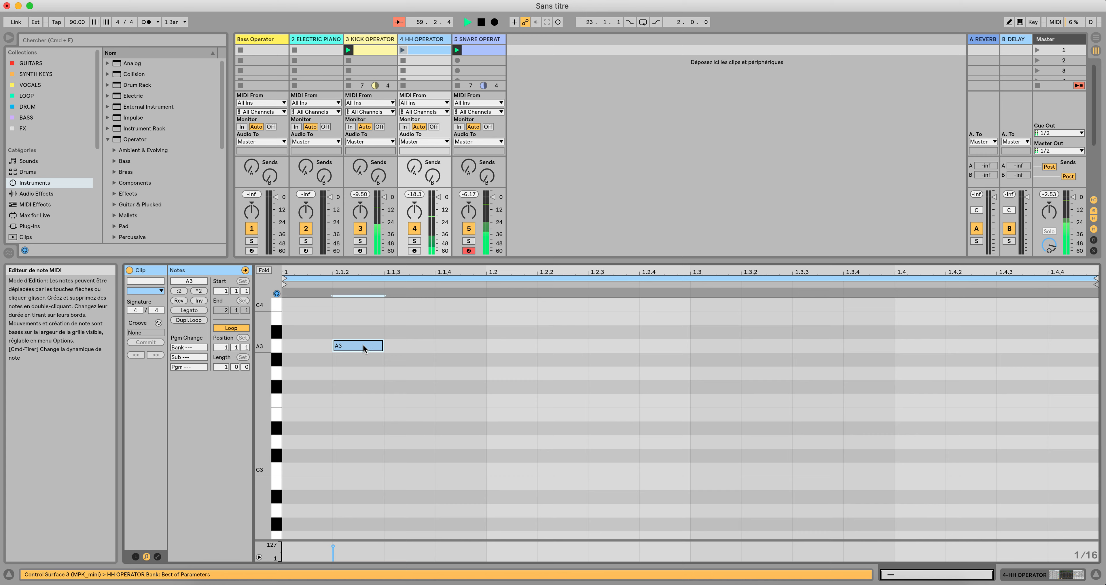
left_click_drag(363, 346, 312, 346)
double_click(421, 348)
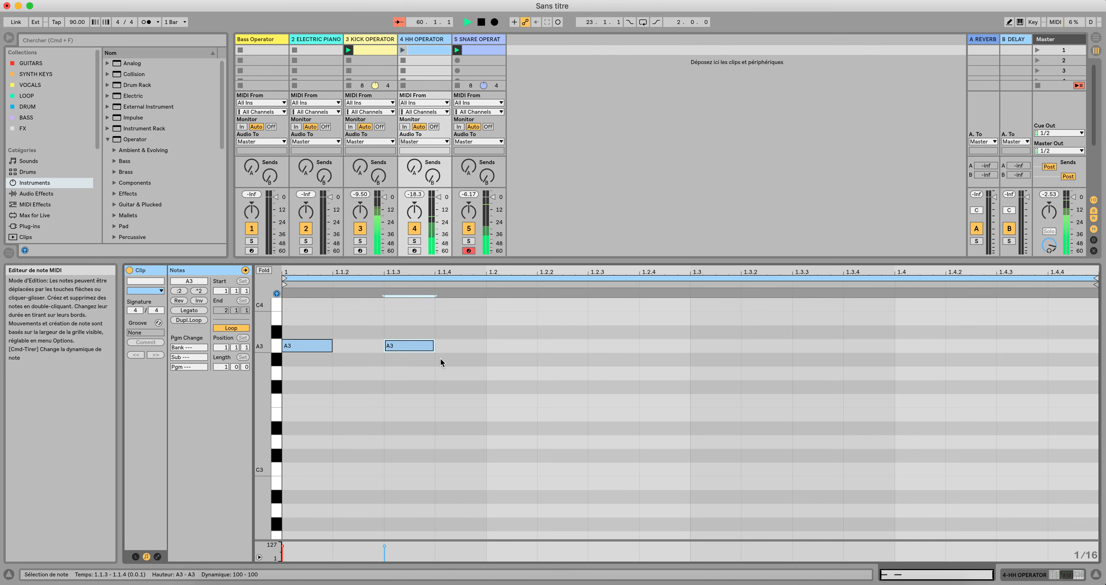
double_click(523, 346)
double_click(629, 346)
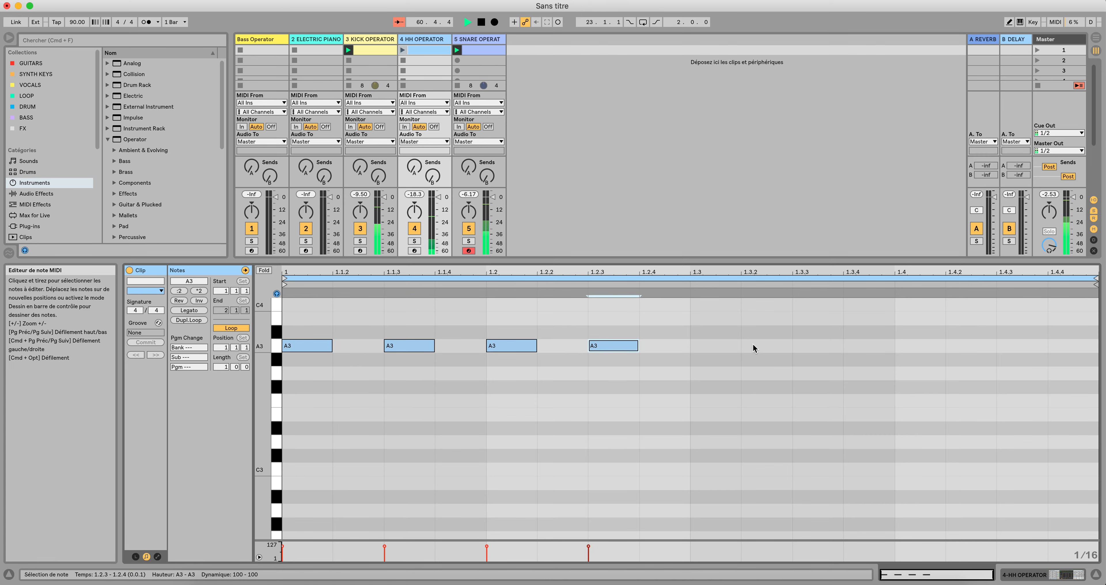
Continue the A3 eighth-note hi-hats through beats 3 and 4, launch scene 1, and add an extra A3 at 1.3.2.
double_click(728, 346)
double_click(831, 346)
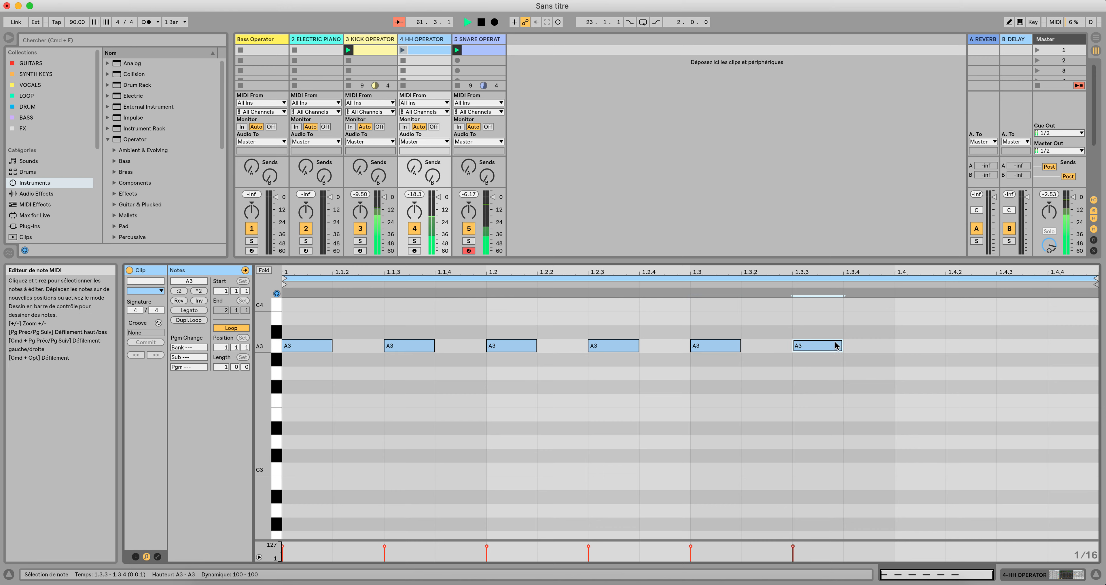
double_click(942, 346)
double_click(1035, 346)
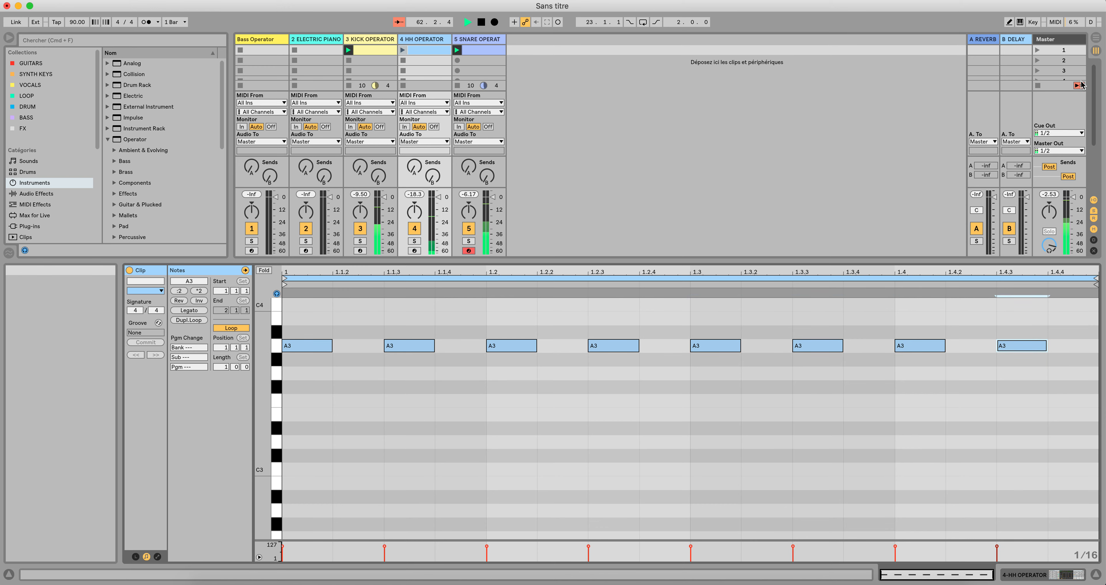
left_click(1038, 50)
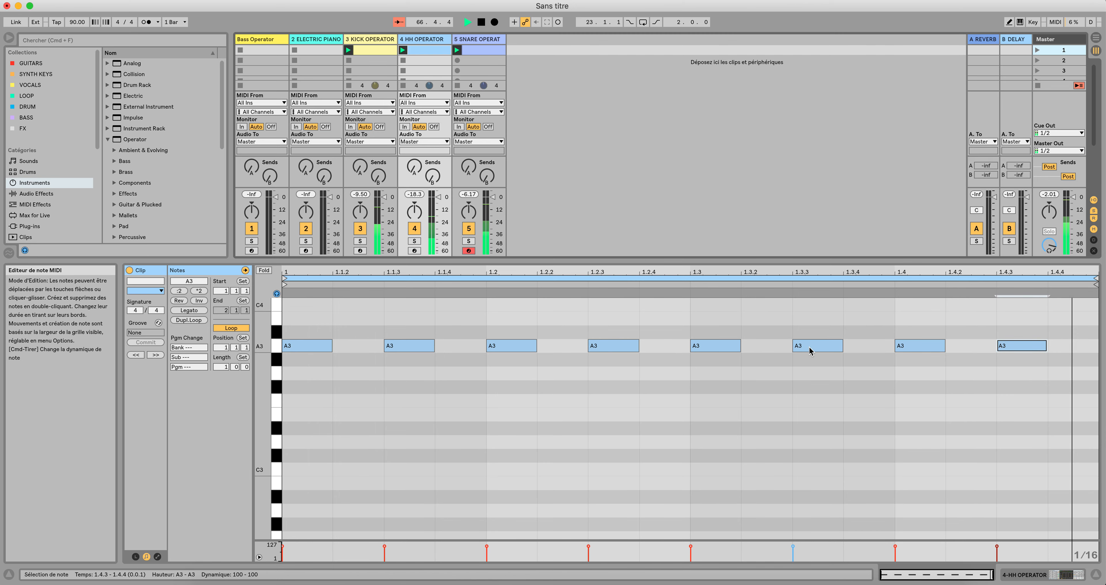
double_click(747, 347)
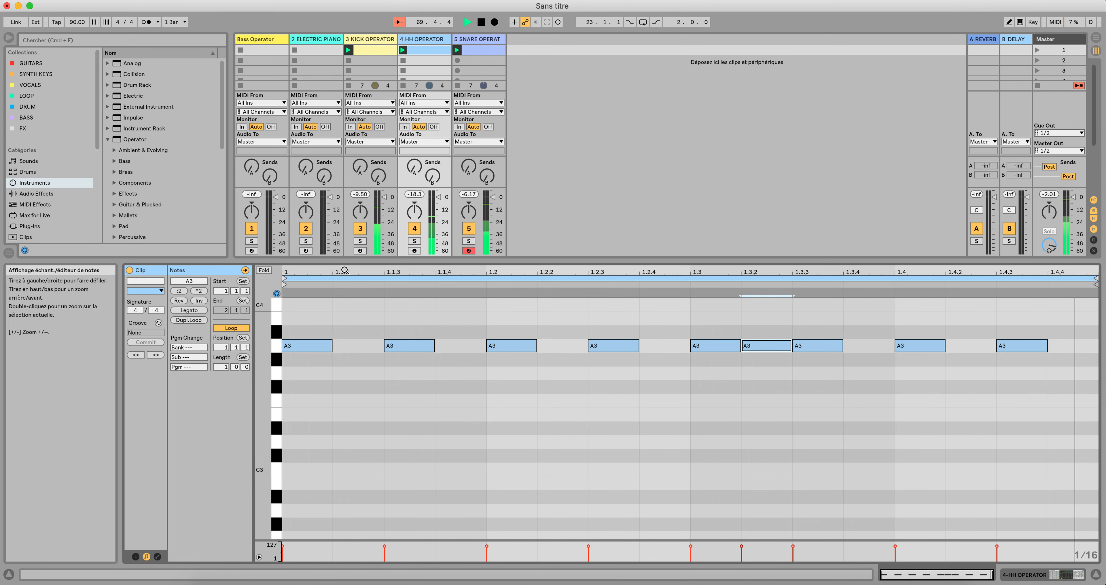
Create an empty MIDI clip in the bass track's first slot and bring its C0 octave into view.
left_click_drag(346, 272, 345, 352)
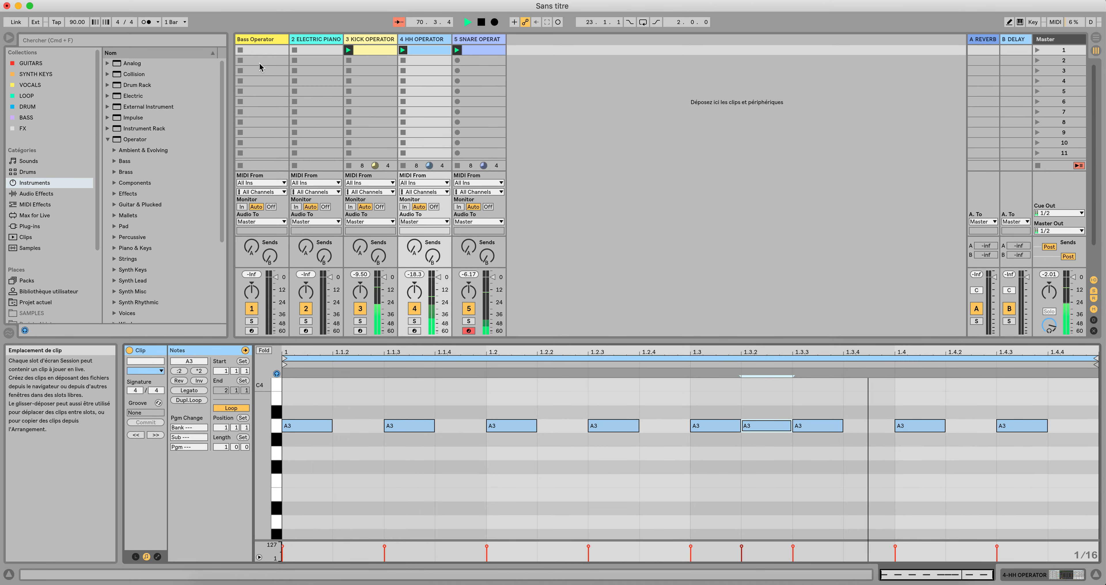
double_click(269, 55)
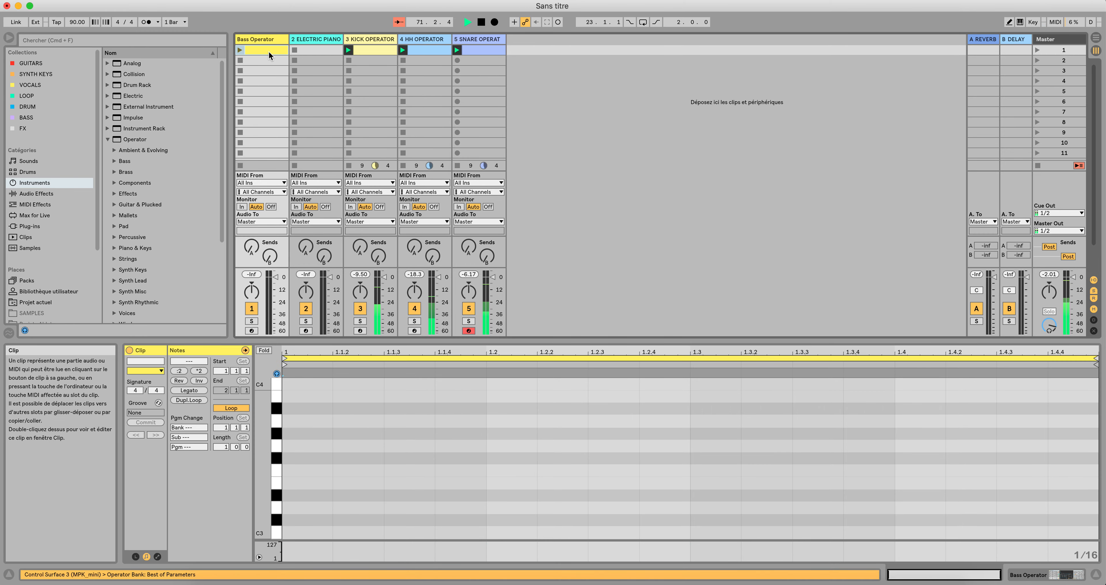
left_click_drag(321, 342, 319, 227)
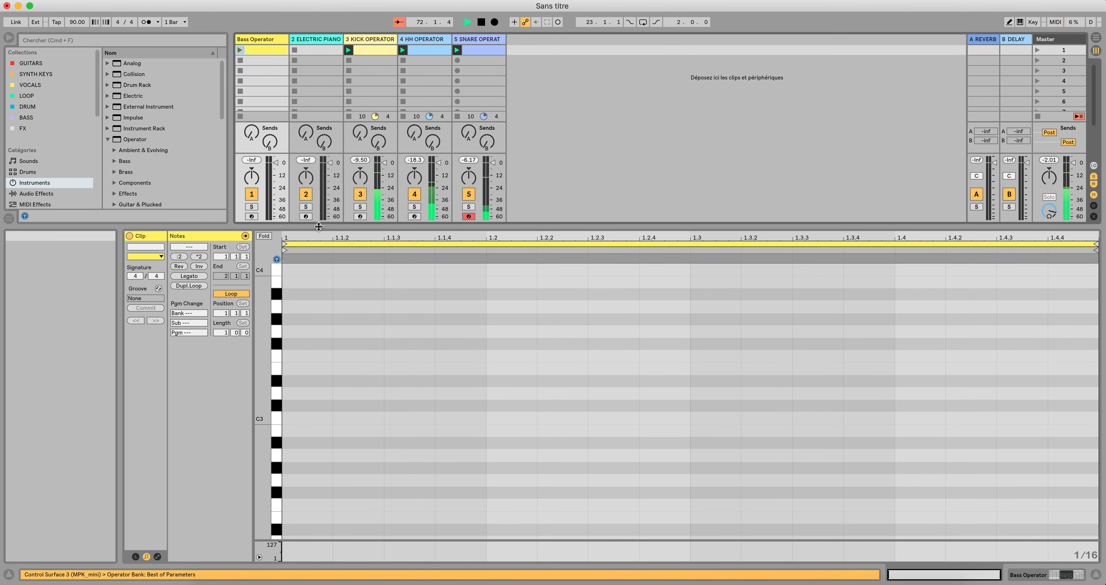
left_click_drag(263, 446, 263, 369)
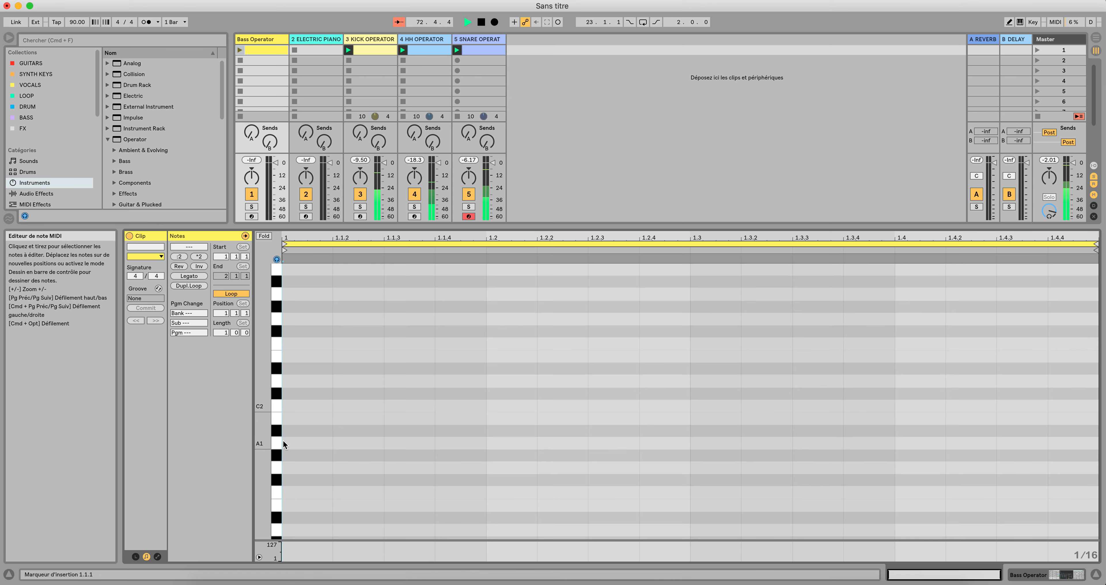
left_click_drag(262, 470, 261, 260)
scroll(269, 467, "down", 5)
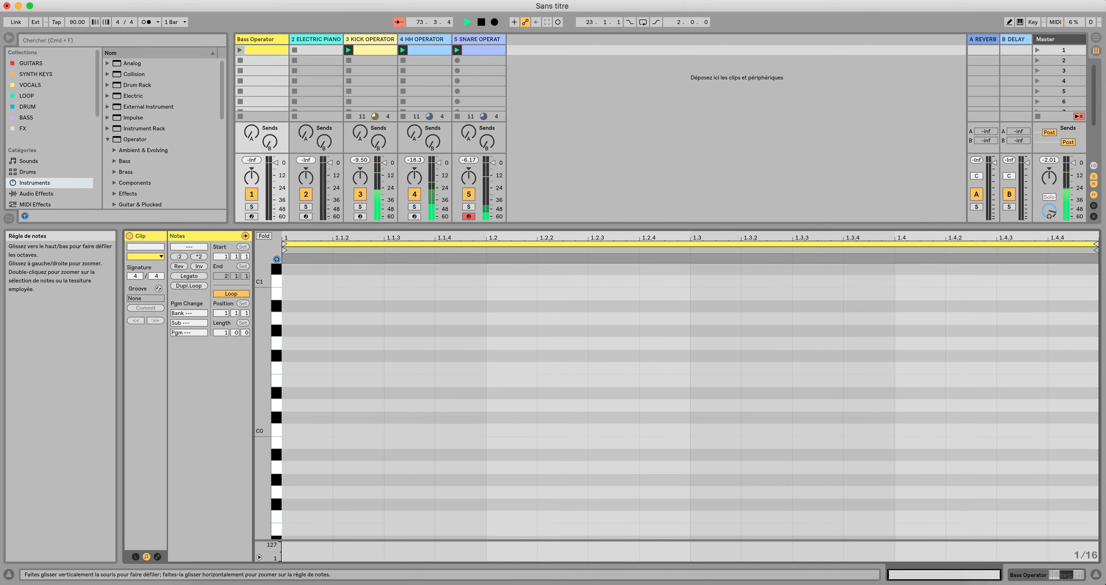
Add one-beat bass notes, C0 at beat 1 and E0 at beat 3, and launch scene 1.
double_click(311, 456)
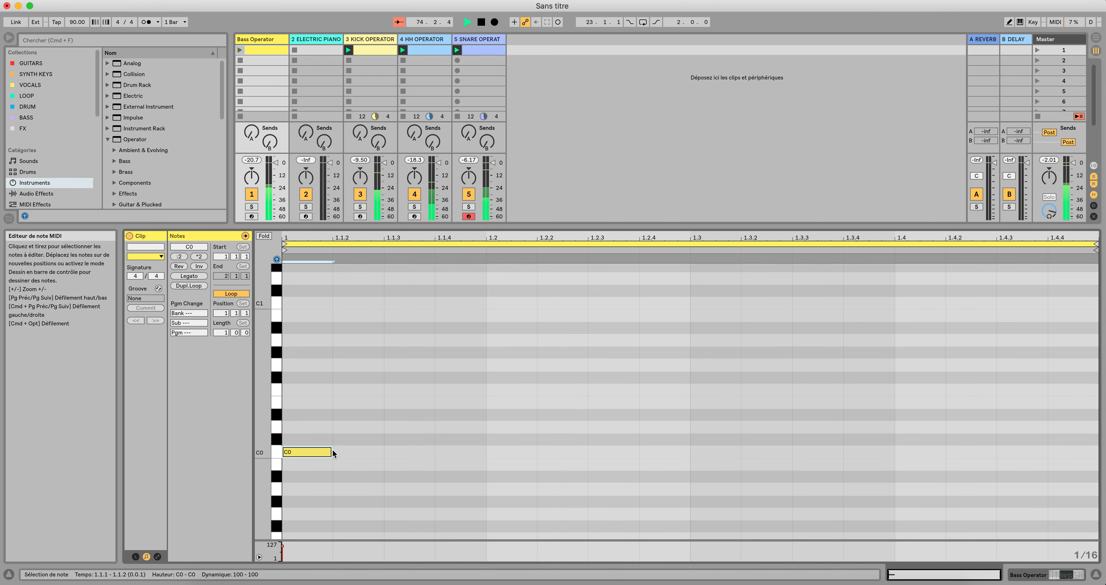
left_click_drag(332, 451, 485, 452)
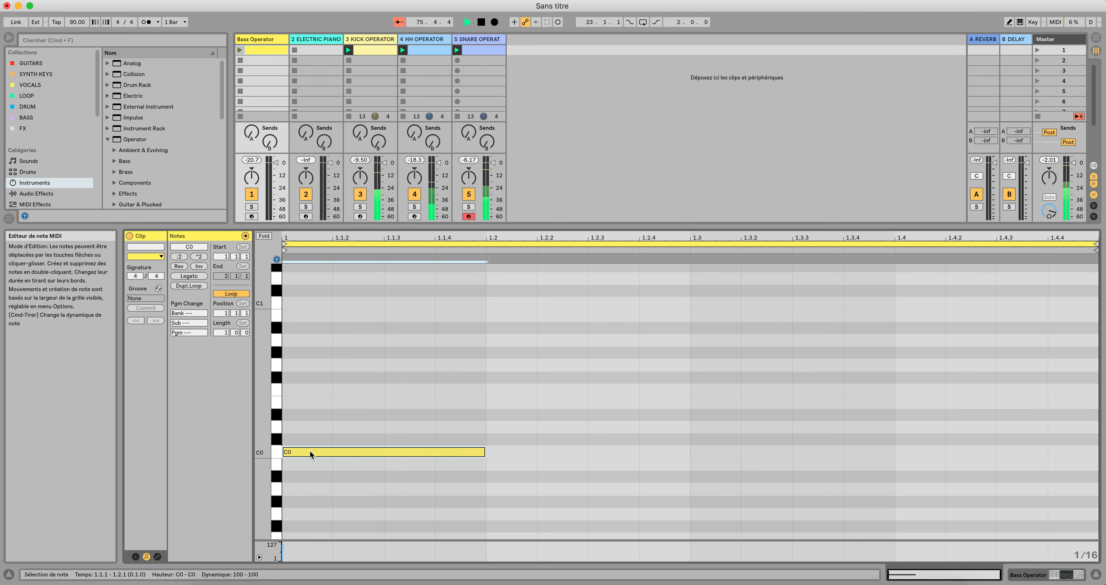
left_click(1037, 50)
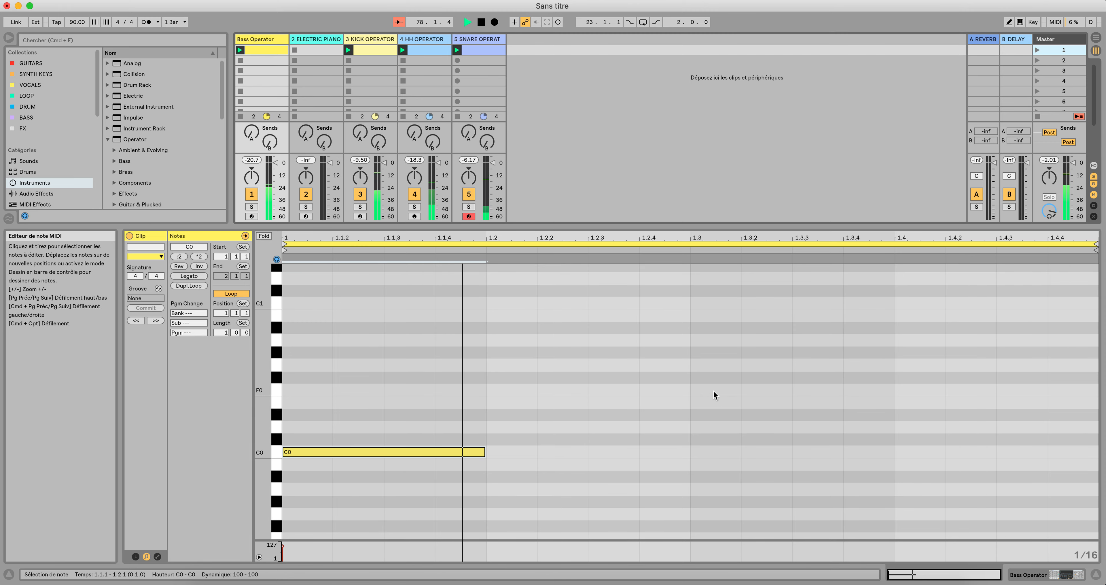
double_click(710, 400)
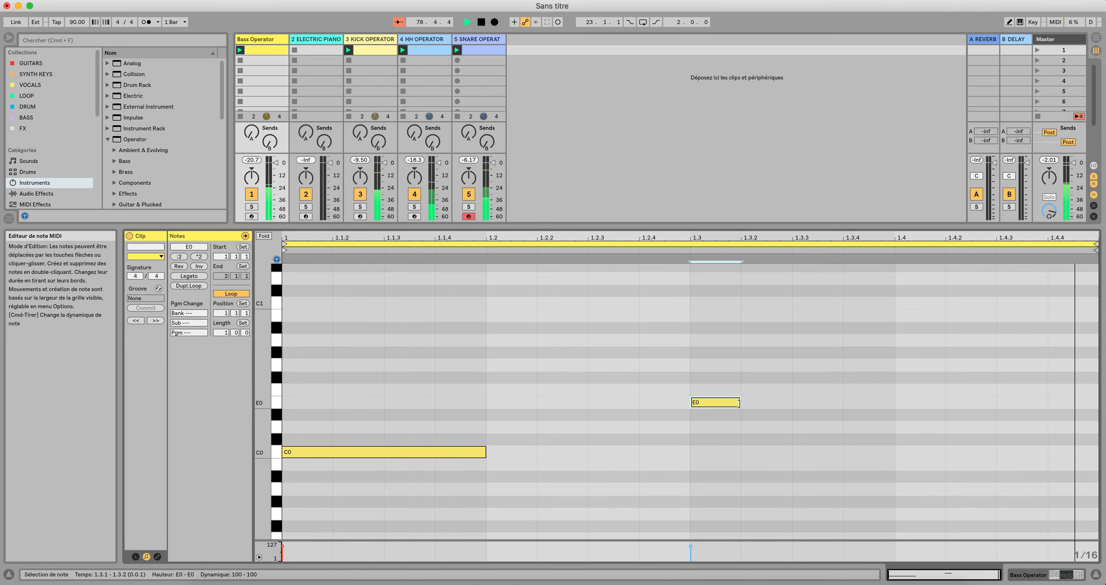
left_click_drag(739, 402, 892, 402)
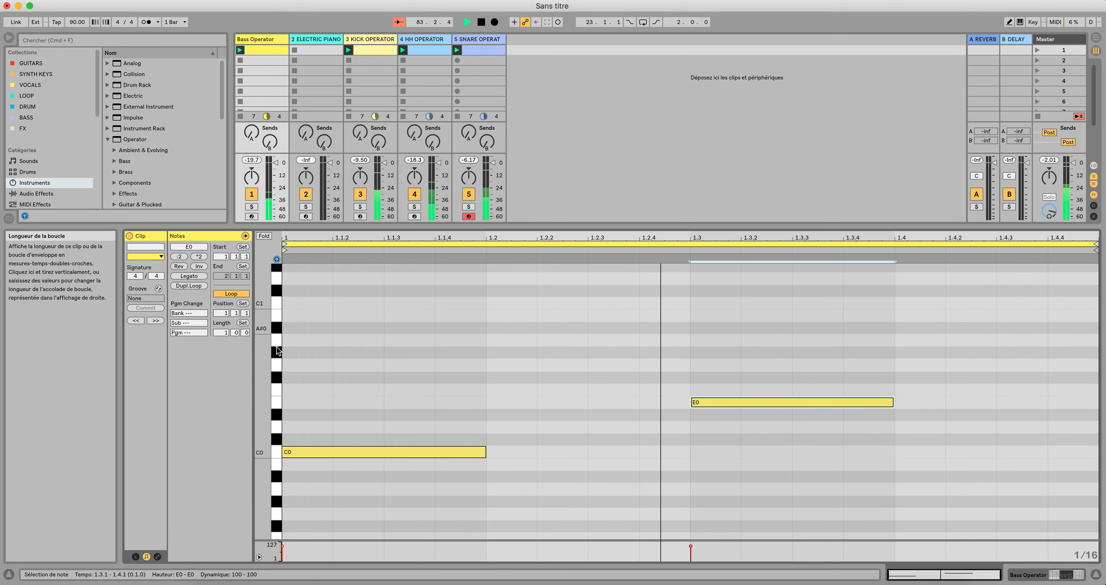
Set the bass clip's loop length to 2 bars and add one-beat notes F0 at 2.1 and G0 at 2.3.
left_click(223, 332)
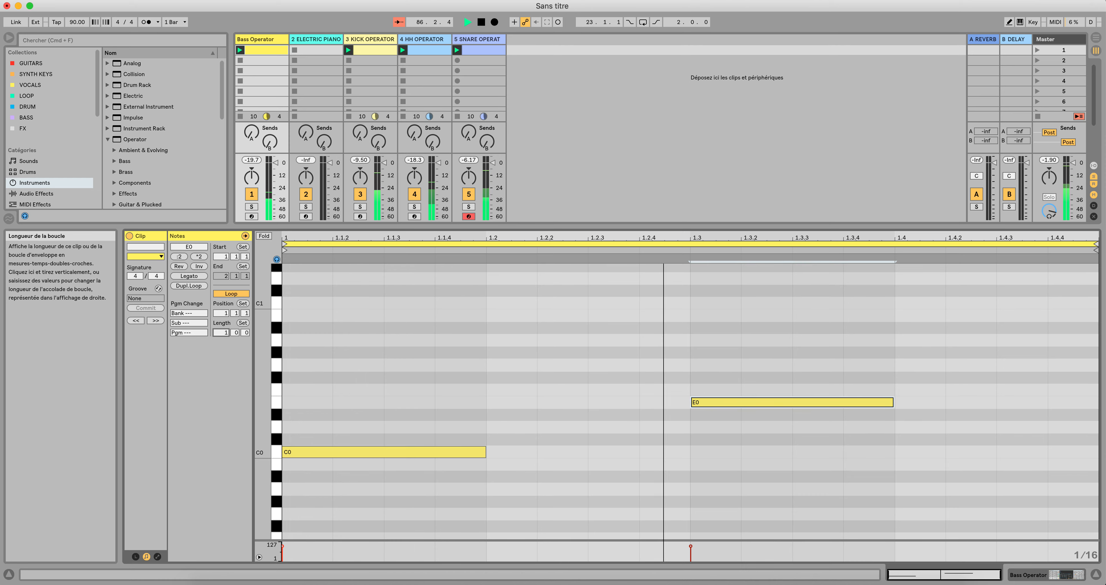
left_click_drag(224, 333, 225, 324)
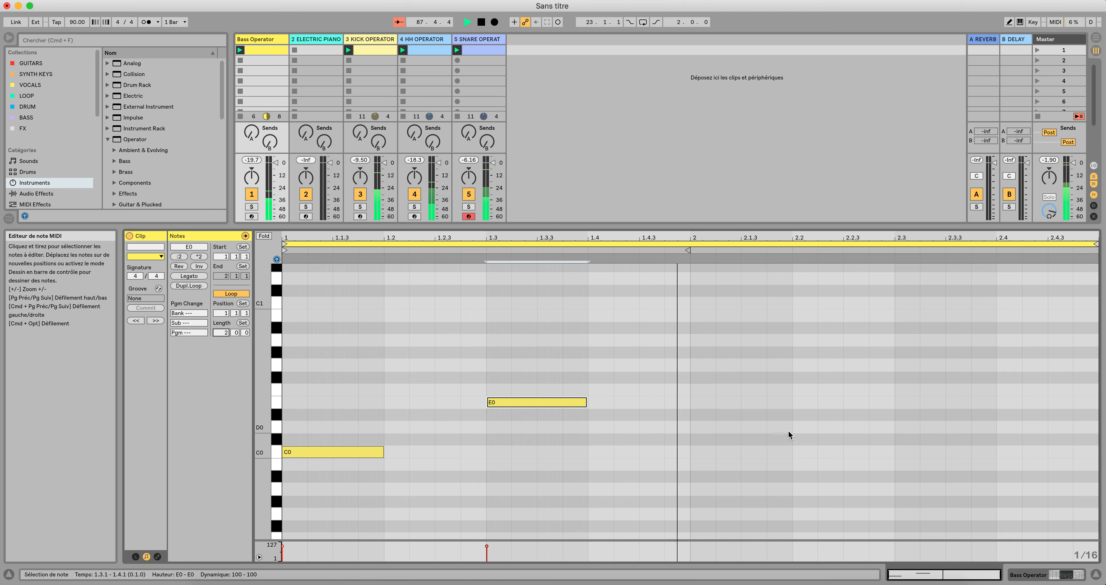
double_click(704, 391)
left_click_drag(715, 391, 790, 394)
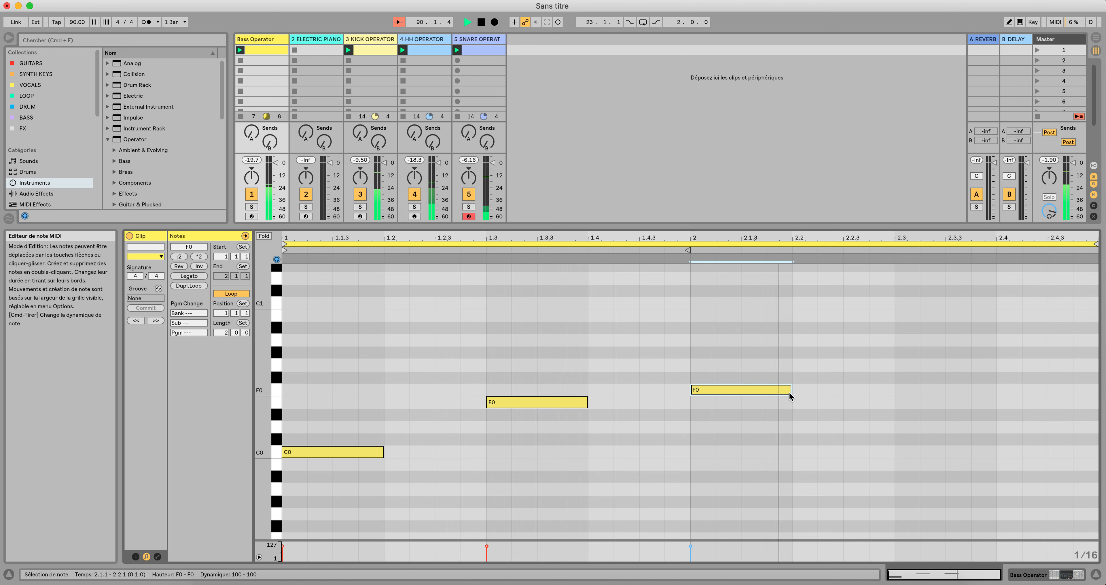
double_click(905, 366)
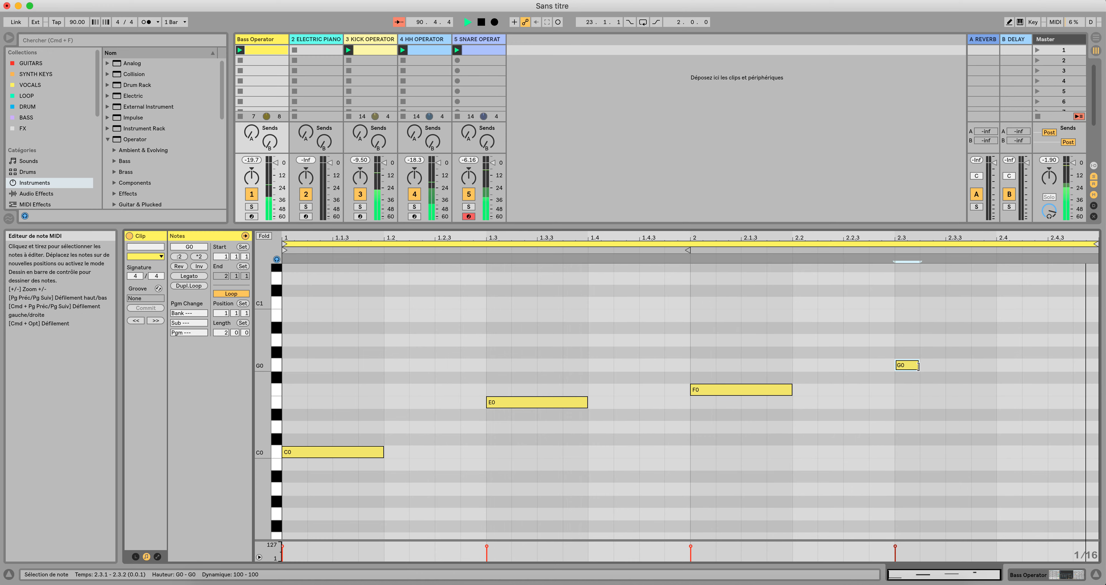
left_click_drag(918, 366, 992, 368)
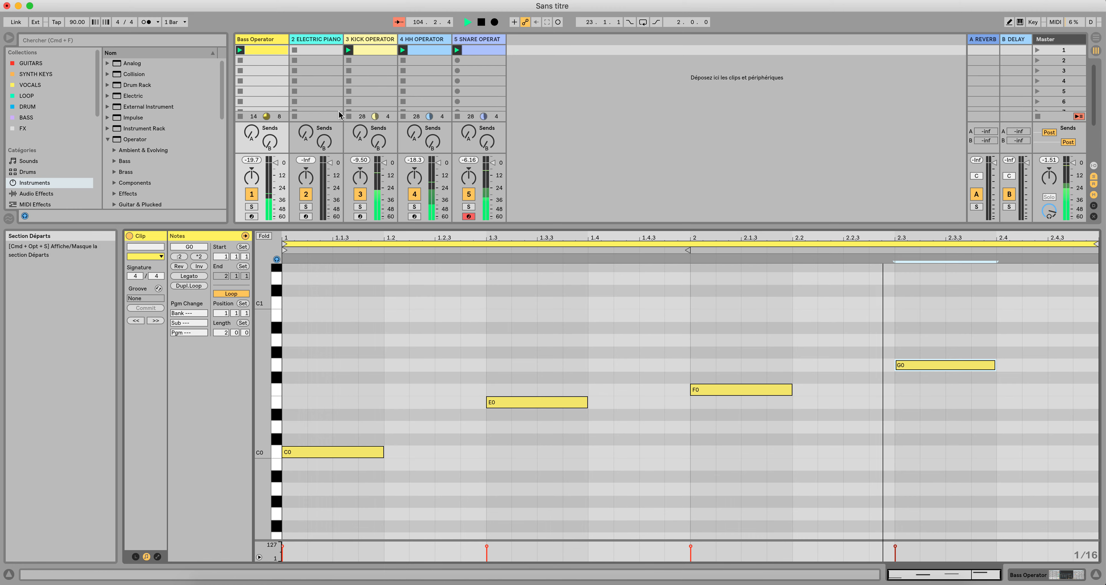
Create an empty MIDI clip in the electric piano track's first slot, consult the bass clip, and bring the piano clip's C2 octave into view.
double_click(315, 49)
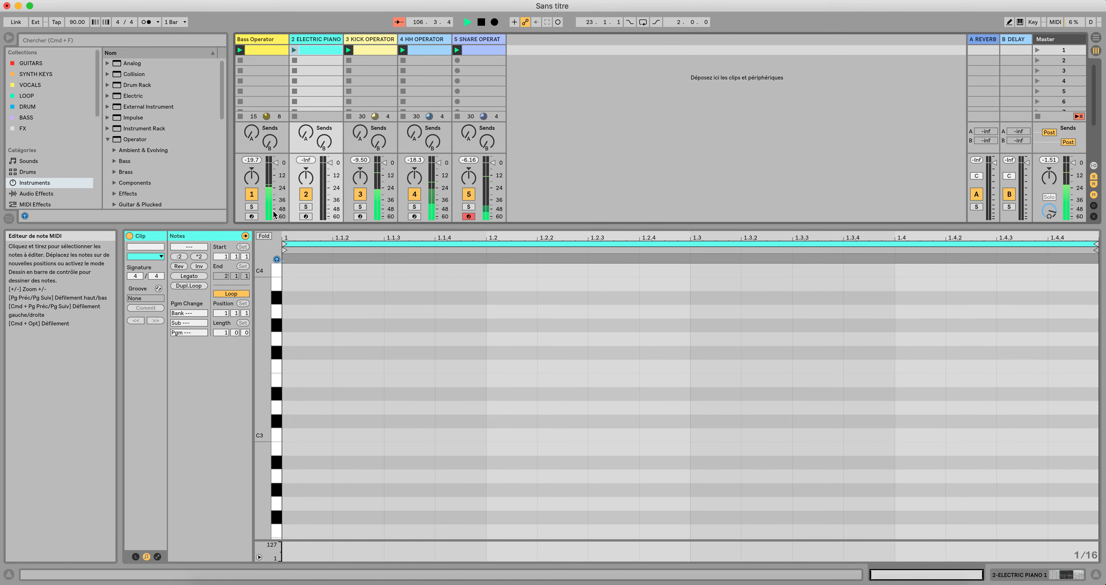
left_click(266, 51)
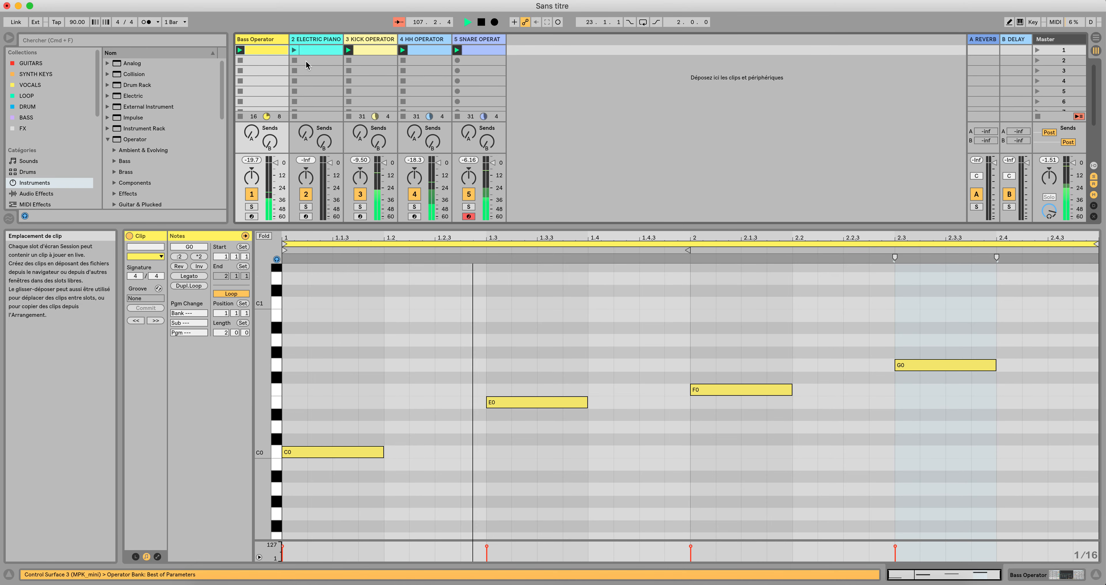
left_click(308, 50)
scroll(273, 511, "down", 2)
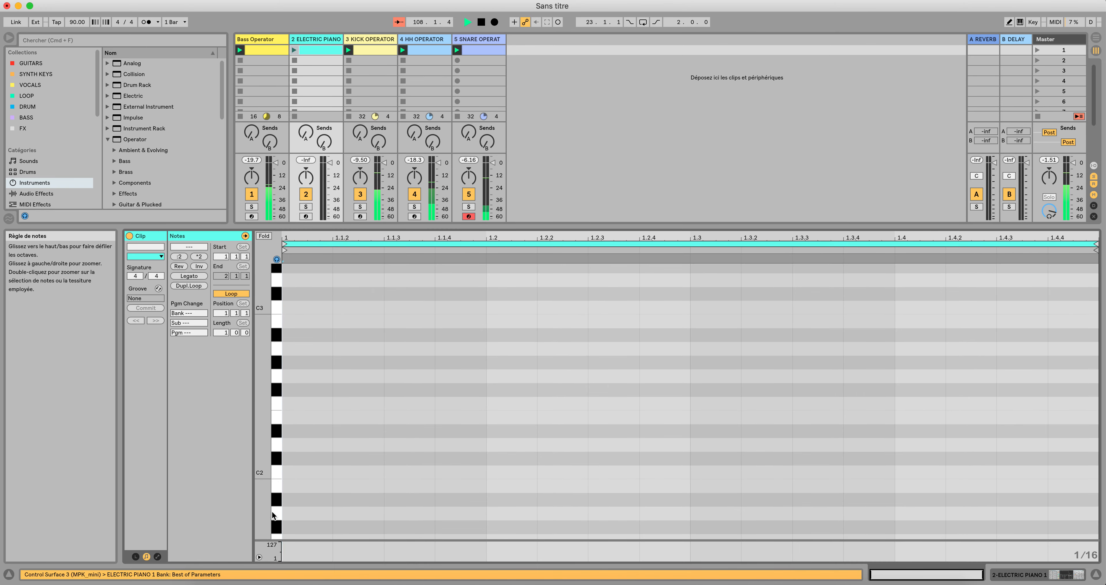
Build a one-beat chord of C2, E2 and G2 at beat 1 of the electric piano clip and launch scene 1.
double_click(297, 472)
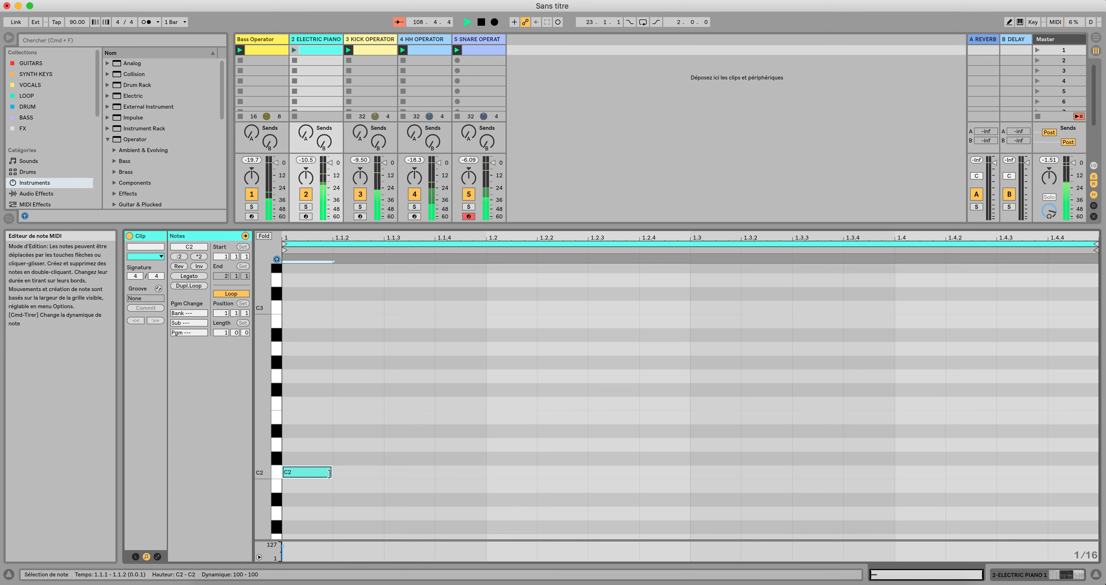
left_click_drag(333, 472, 468, 472)
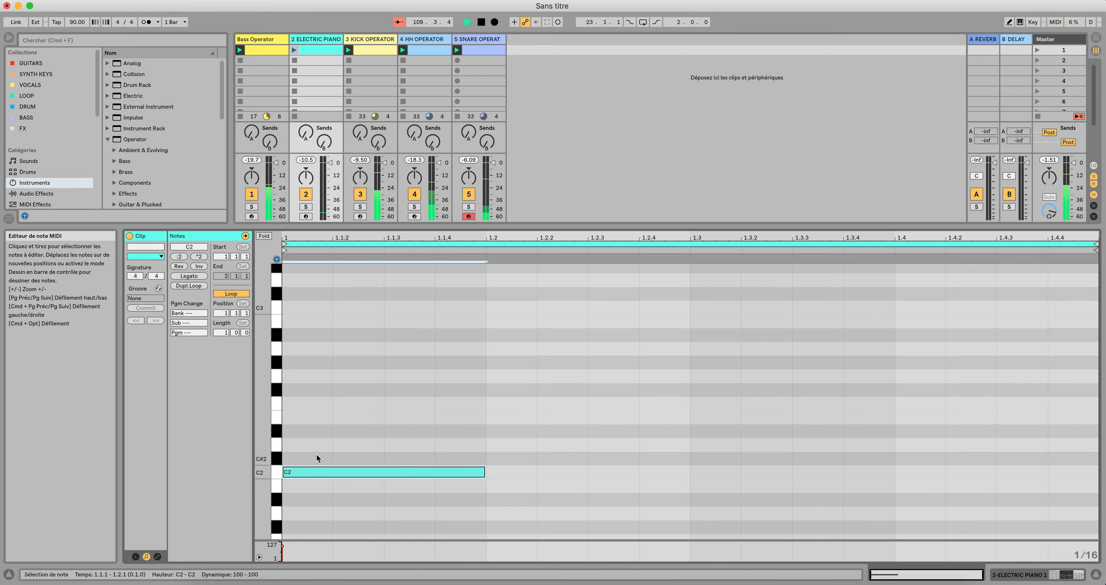
double_click(303, 417)
left_click_drag(331, 417, 493, 417)
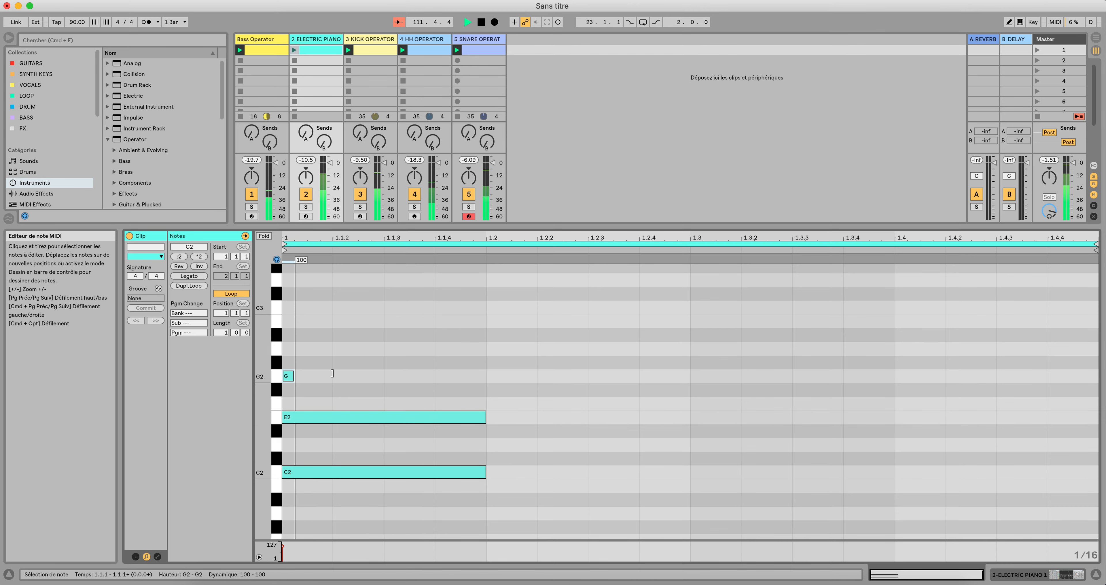
double_click(301, 376)
left_click_drag(331, 375, 485, 376)
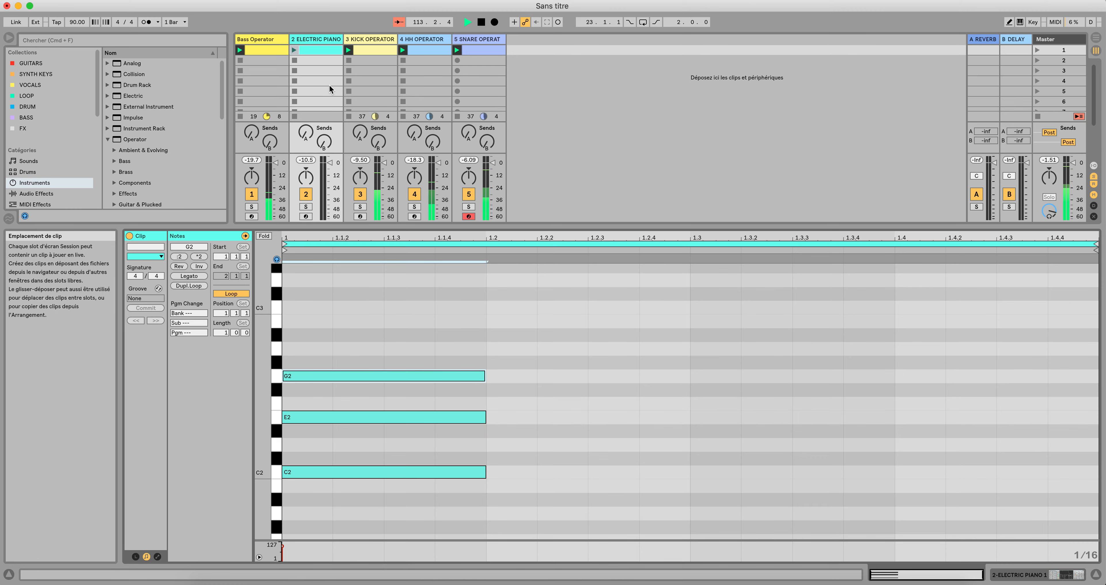
left_click(1036, 50)
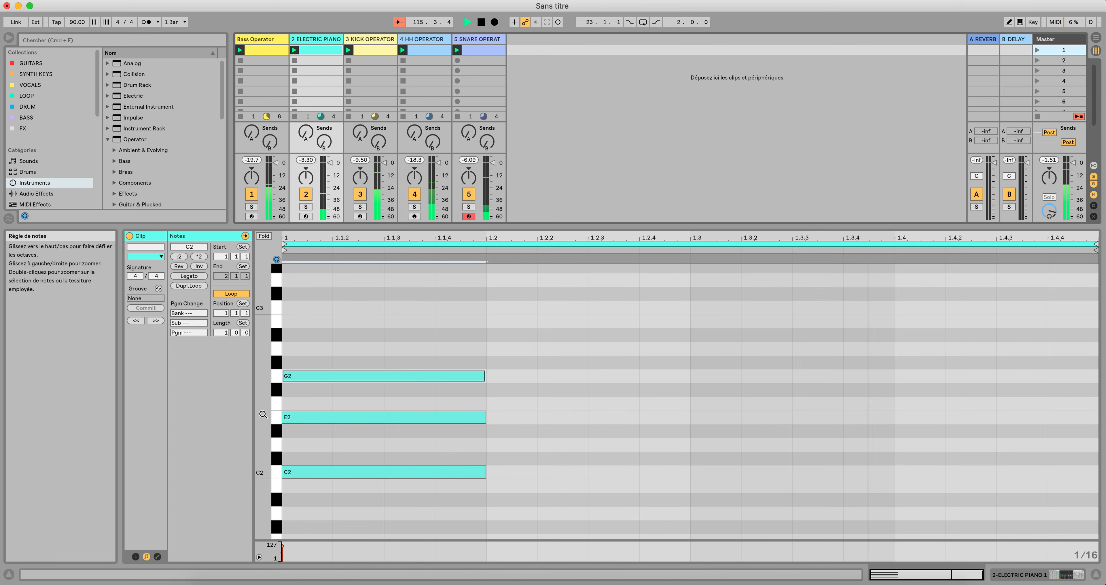
Try D#2 as the middle note of the beat 1 piano chord and return it to E2.
mouse_move(263, 414)
left_mouse_down()
mouse_move(258, 449)
mouse_move(259, 427)
left_mouse_up()
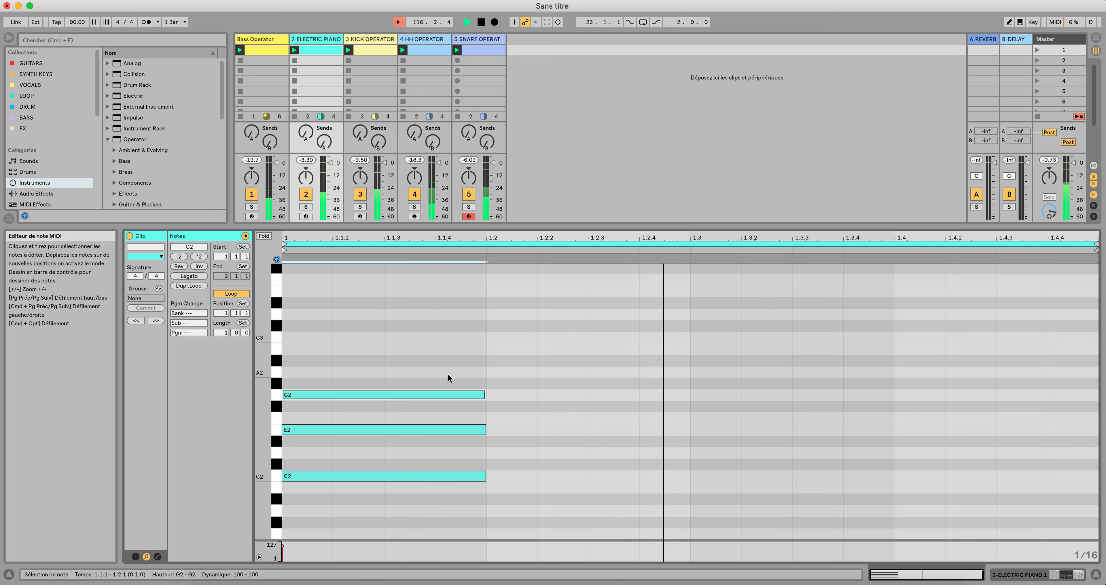
mouse_move(325, 392)
left_mouse_down()
mouse_move(324, 403)
mouse_move(328, 391)
left_mouse_up()
mouse_move(316, 429)
left_mouse_down()
mouse_move(315, 416)
mouse_move(314, 444)
left_mouse_up()
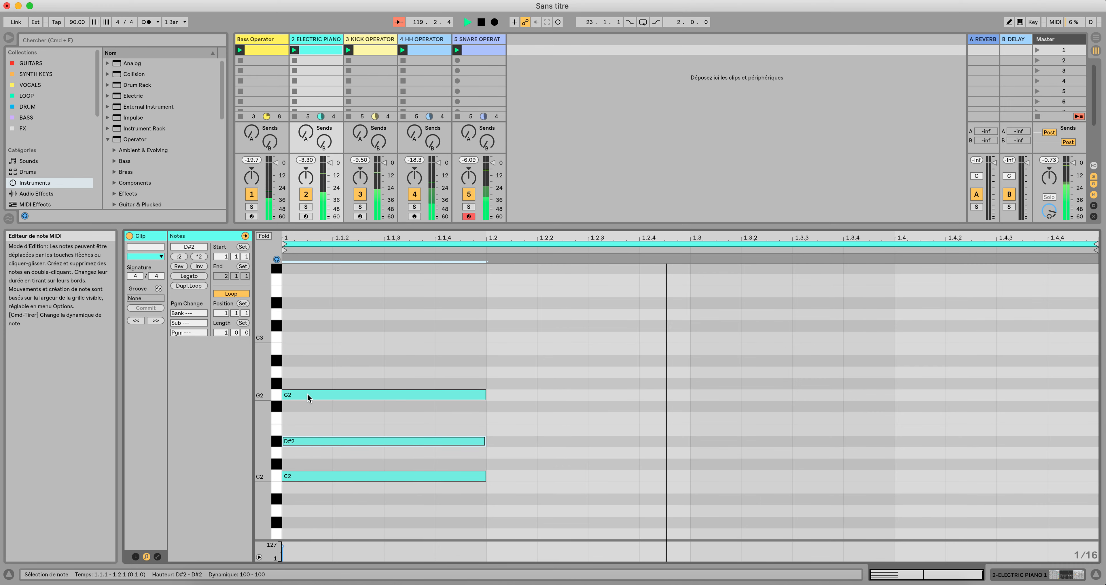
mouse_move(307, 394)
left_mouse_down()
mouse_move(307, 404)
mouse_move(308, 392)
left_mouse_up()
left_click_drag(308, 439, 306, 427)
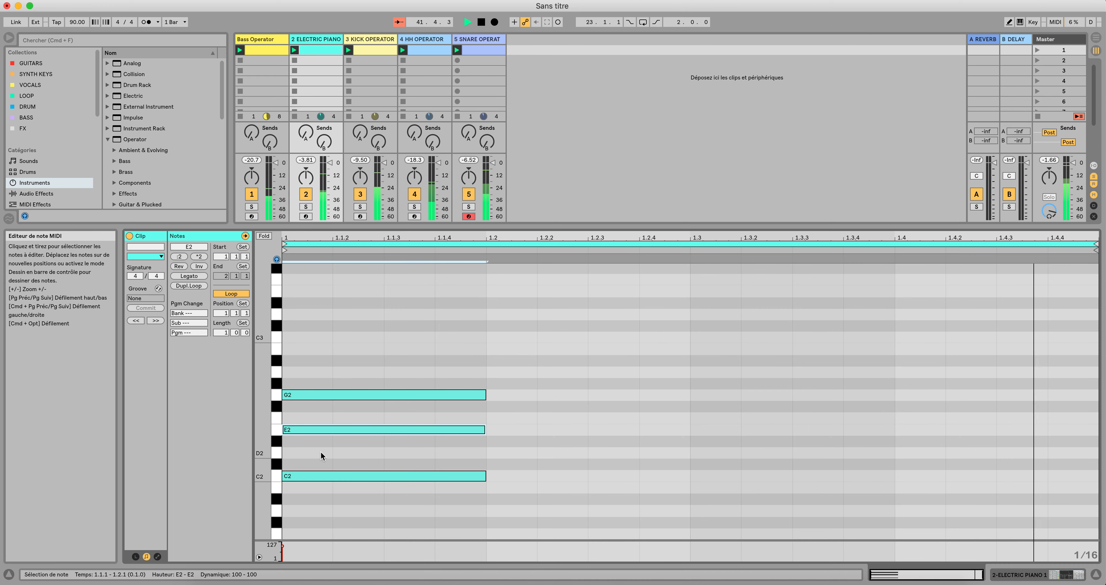
Check the bass clip's notes and add a one-beat chord of E2, A2 and C3 at beat 3 of the electric piano clip.
left_click(313, 50)
left_click(276, 49)
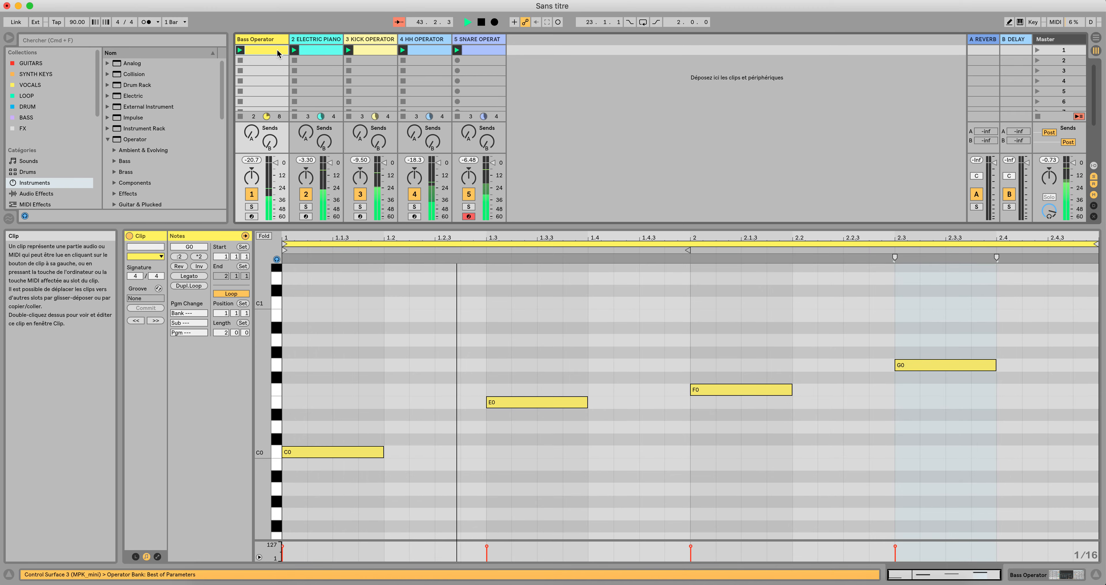
left_click(334, 51)
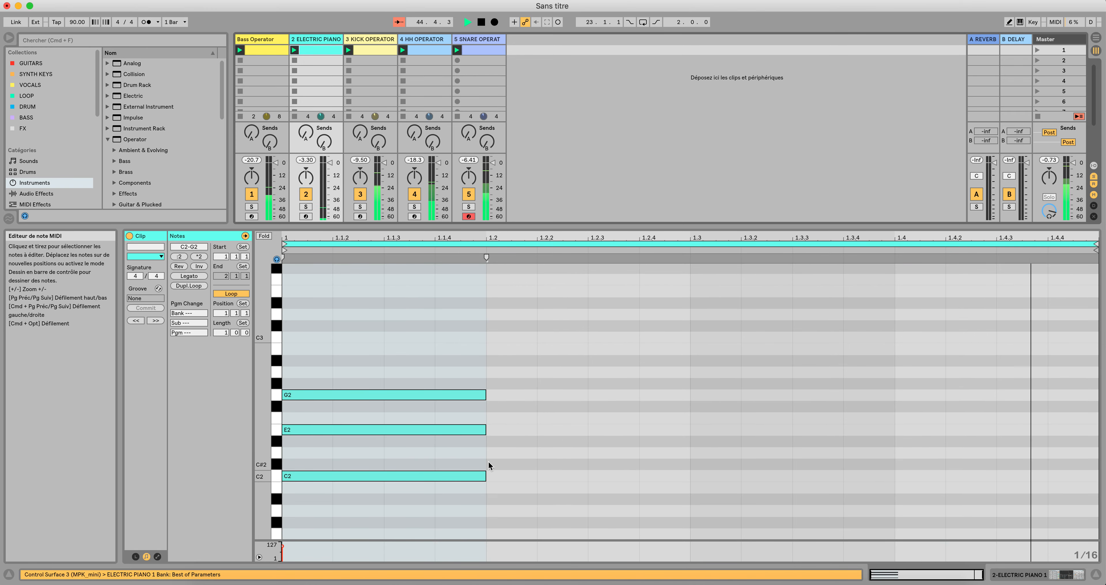
double_click(705, 429)
left_click_drag(748, 429, 901, 428)
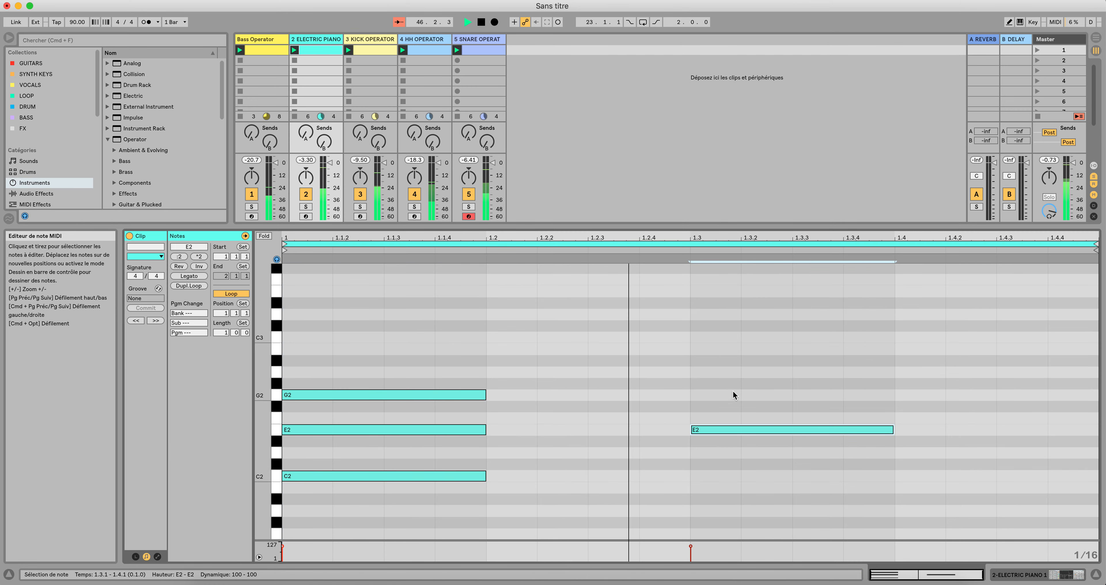
double_click(706, 372)
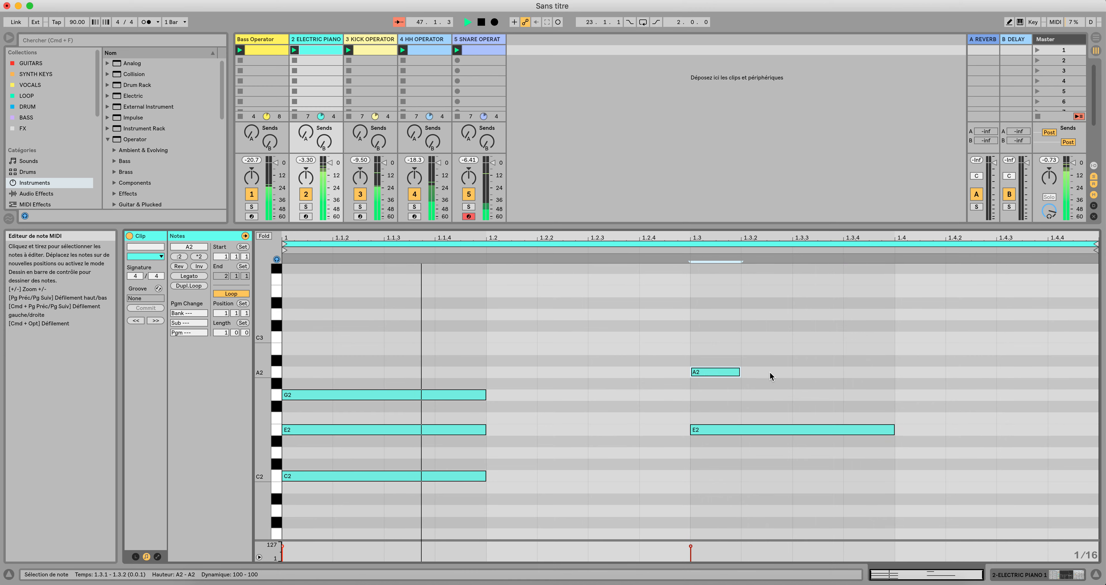
left_click_drag(740, 372, 895, 371)
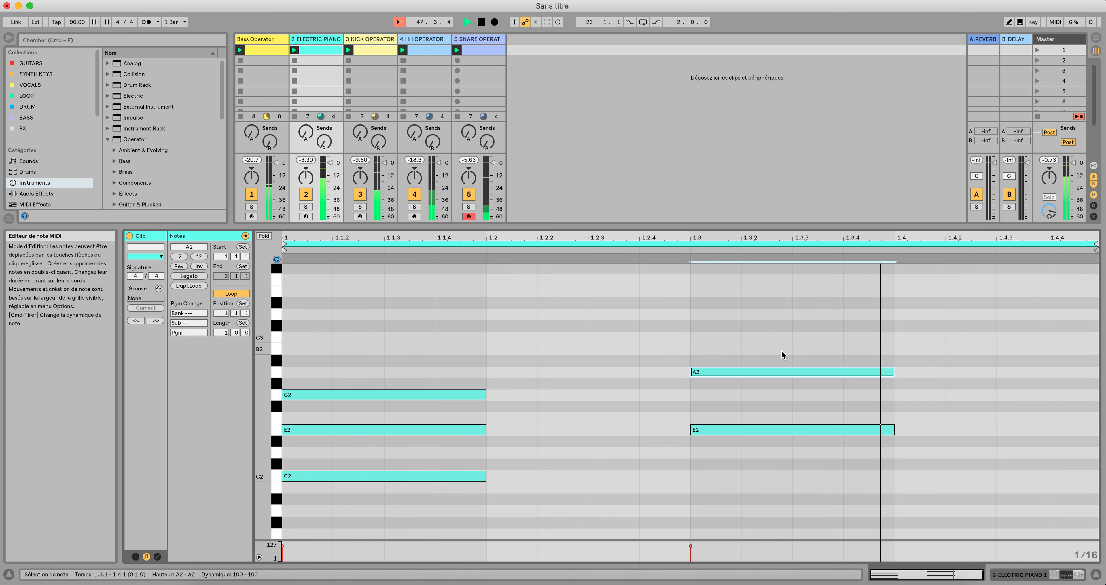
double_click(729, 336)
left_click_drag(738, 337, 894, 338)
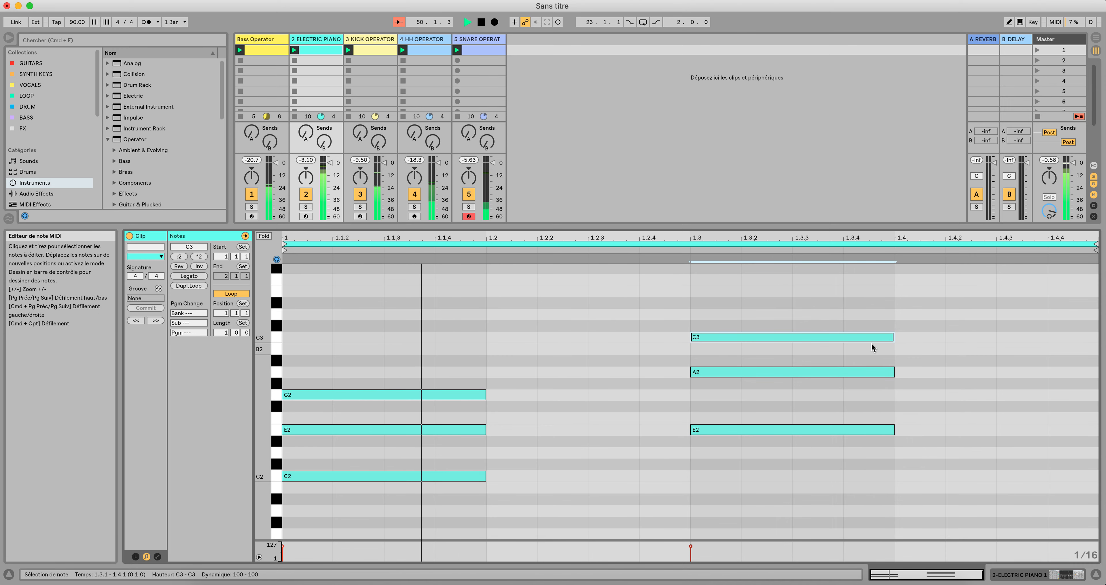
Try G2 as the middle note of the beat 3 piano chord and return it to A2.
left_click_drag(733, 374, 733, 395)
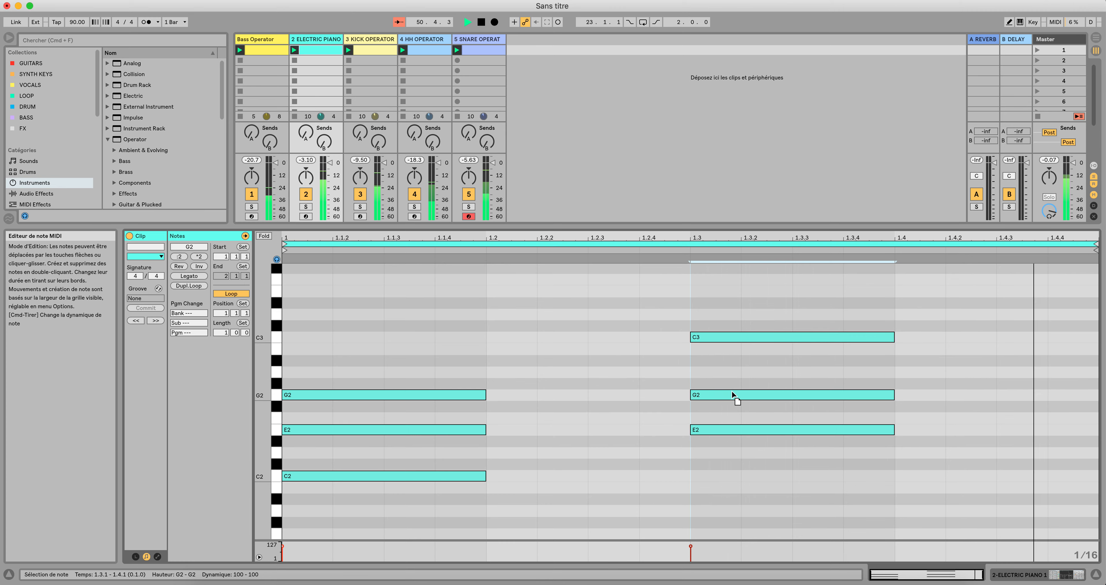
mouse_move(729, 338)
left_mouse_down()
mouse_move(726, 364)
mouse_move(725, 337)
left_mouse_up()
left_click_drag(720, 393, 719, 372)
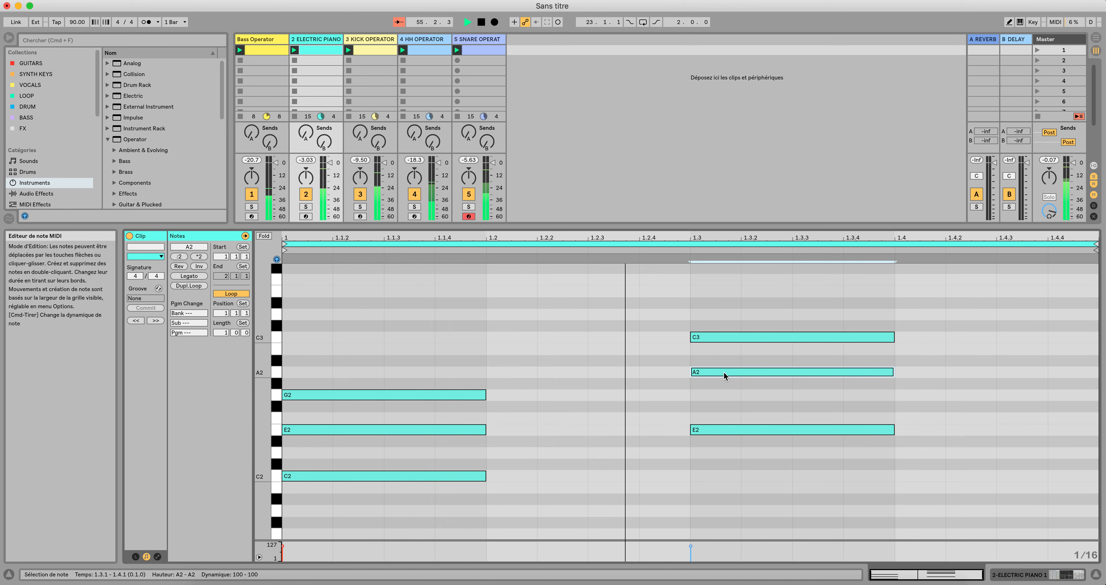
Move the beat 3 chord's middle note to G2, and try its top note at B2 before returning it to C3.
left_click_drag(723, 371, 728, 391)
left_click_drag(722, 338, 719, 350)
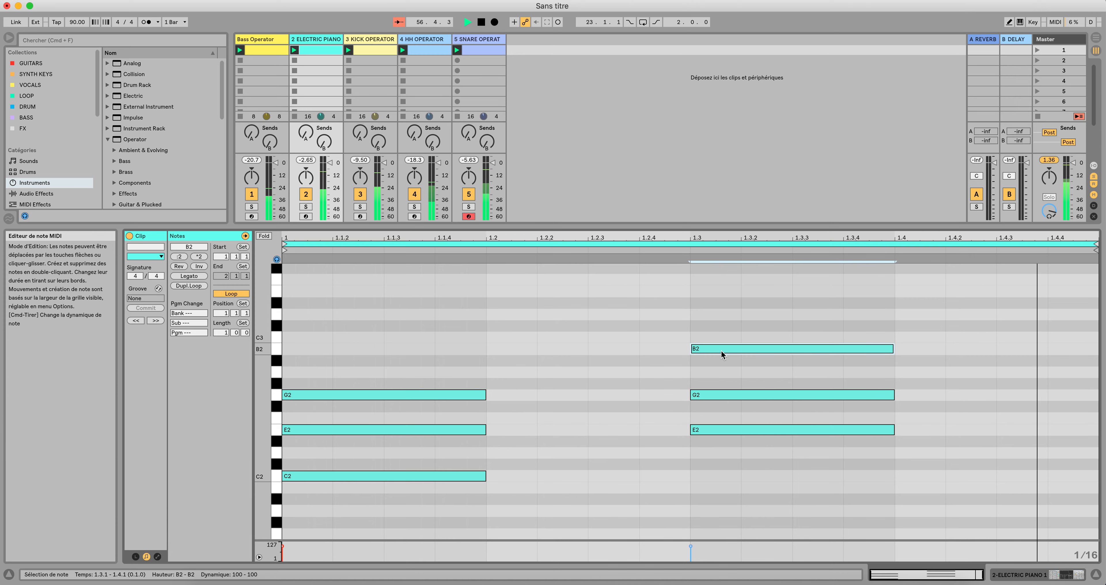
left_click_drag(712, 392, 711, 395)
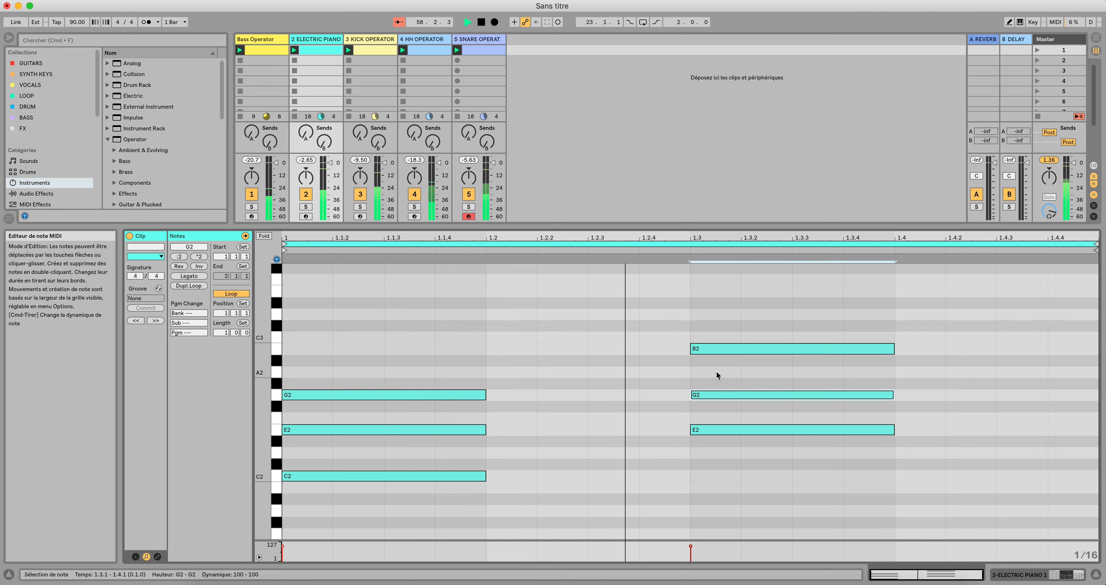
left_click_drag(716, 349, 716, 342)
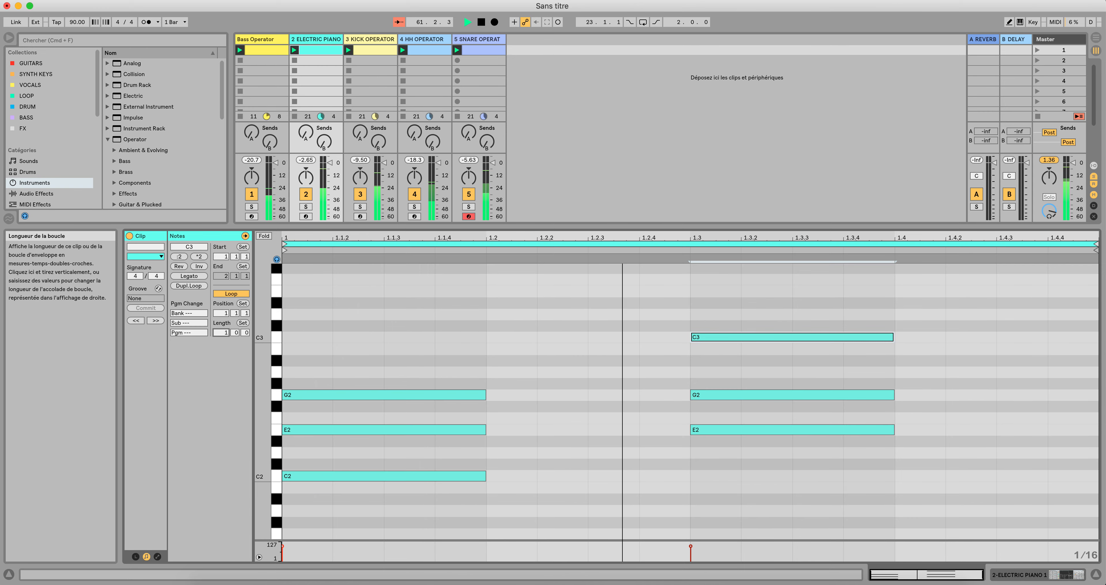
Set the electric piano clip's loop length to 2 bars and check the second-bar notes in the bass clip.
left_click_drag(221, 333, 221, 327)
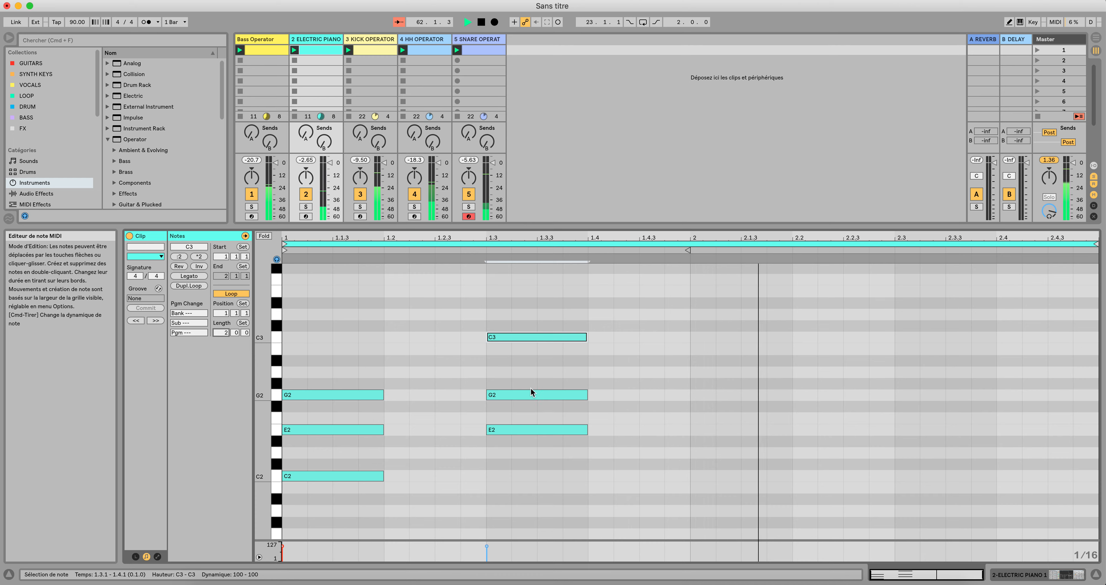
left_click(266, 49)
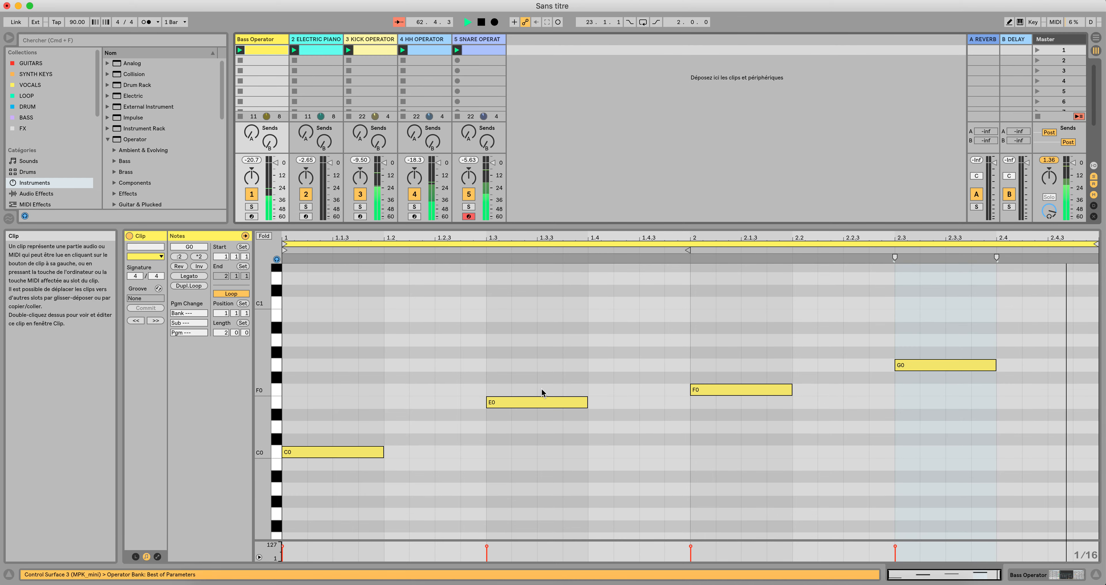
left_click(331, 52)
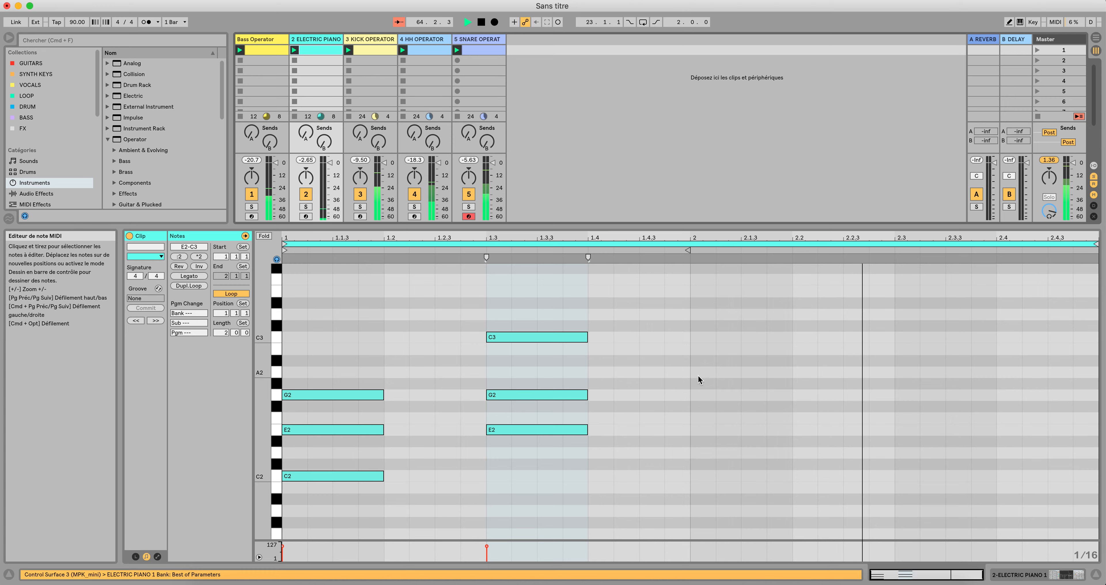
Add a one-beat F2 at bar 2 beat 1 and a one-beat G2 at bar 2 beat 3 of the piano clip.
double_click(702, 414)
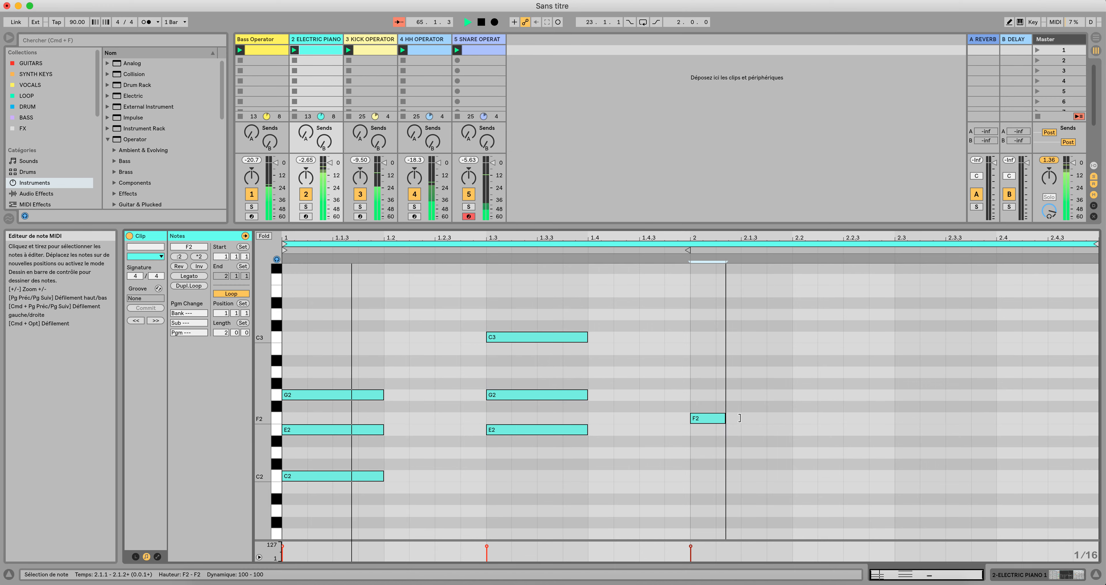
left_click_drag(723, 415, 804, 424)
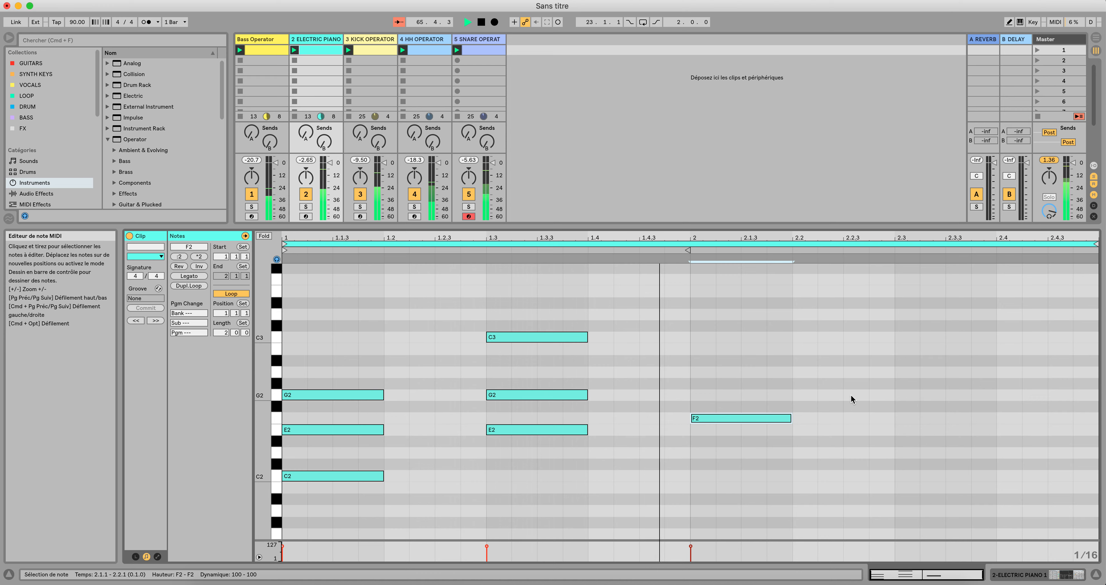
double_click(897, 395)
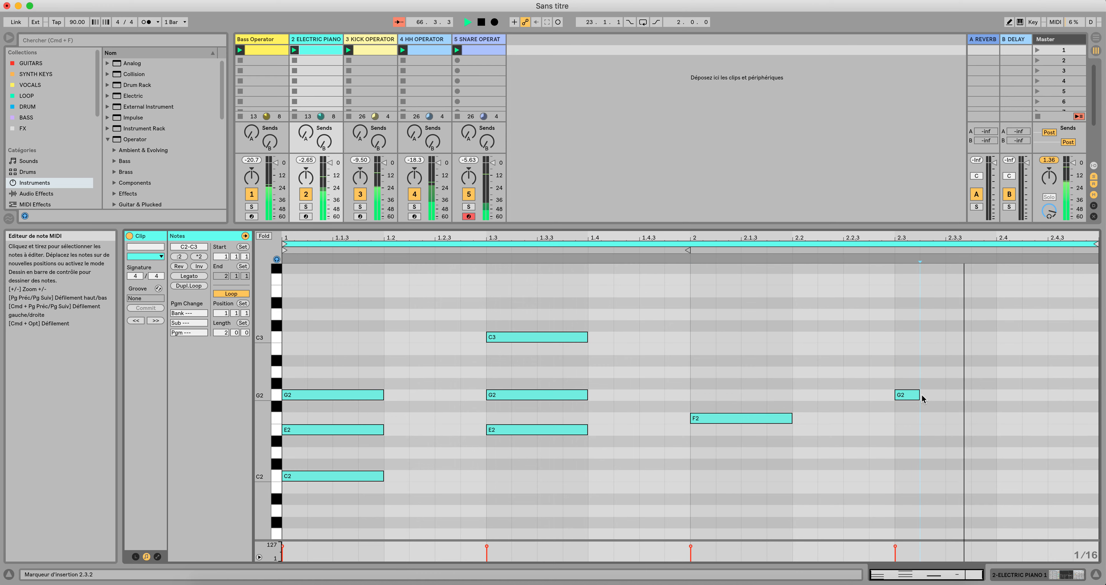
left_click_drag(918, 395, 995, 395)
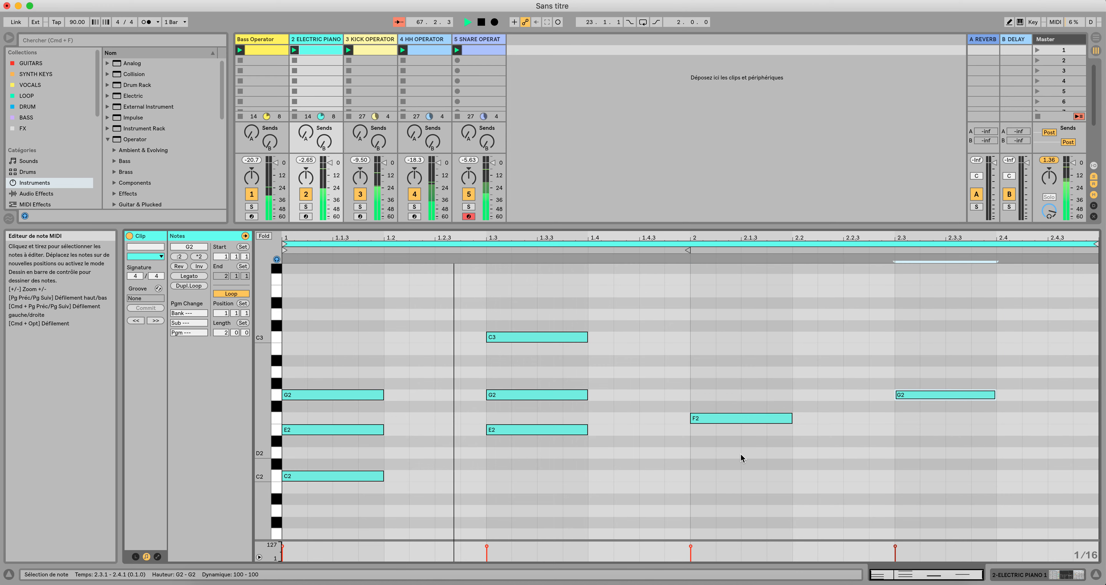
Complete the bar 2 beat 1 chord with one-beat A2 and C3 notes above F2.
double_click(702, 372)
left_click_drag(715, 372, 806, 373)
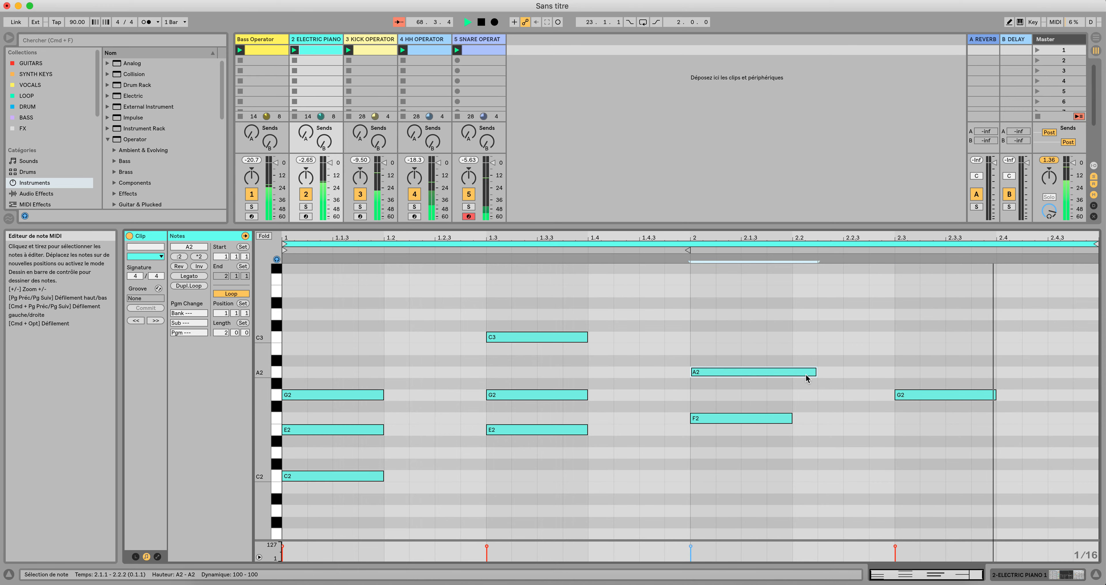
double_click(702, 337)
left_click_drag(715, 337, 785, 337)
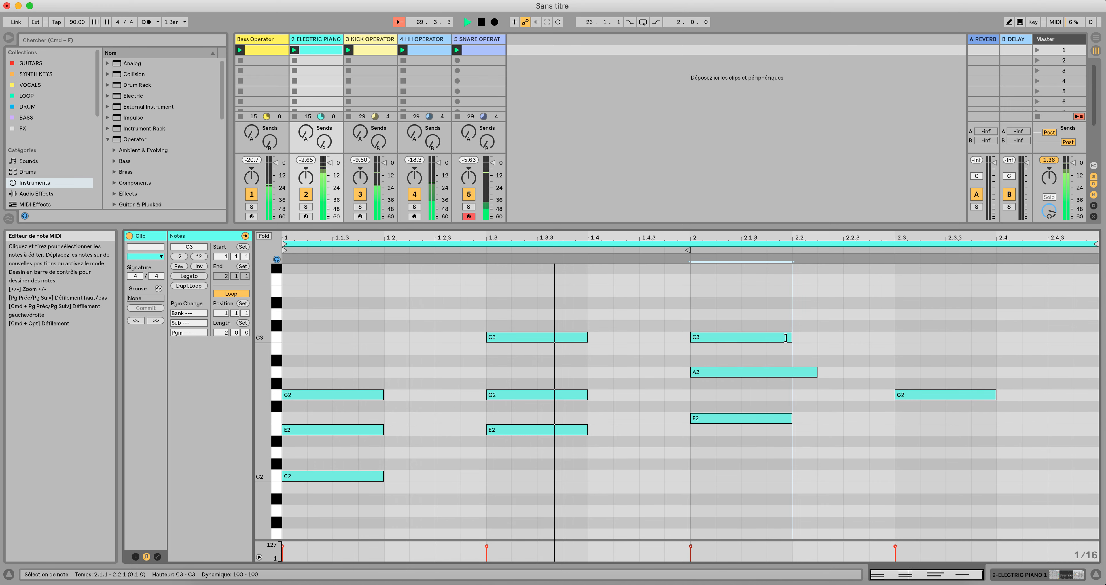
left_click_drag(817, 371, 792, 371)
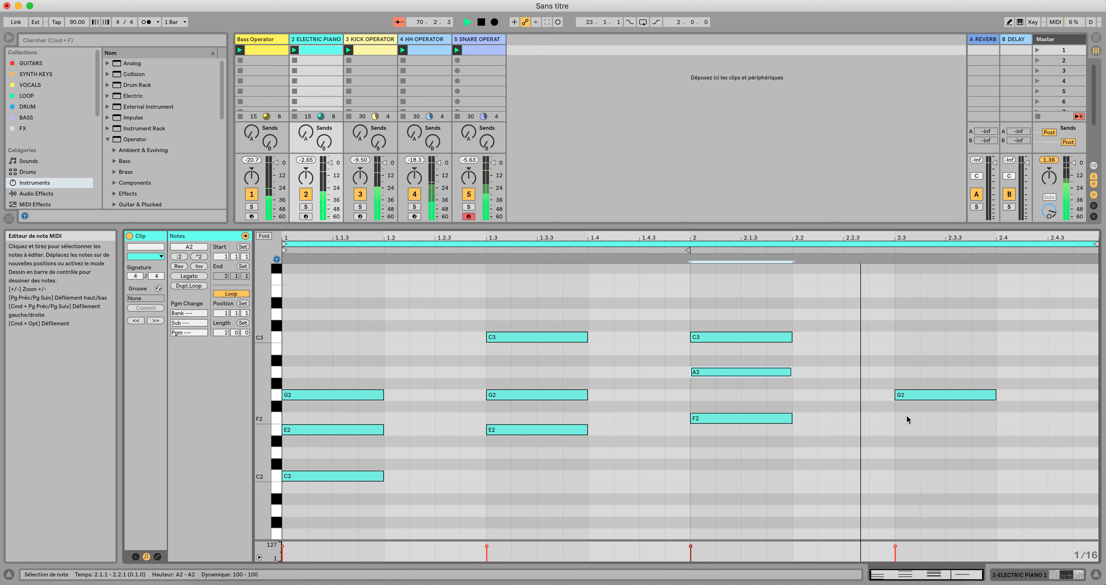
Complete the bar 2 beat 3 chord with one-beat B2 and D3 notes above G2 and stop playback.
double_click(904, 348)
left_click_drag(920, 349, 996, 350)
double_click(905, 313)
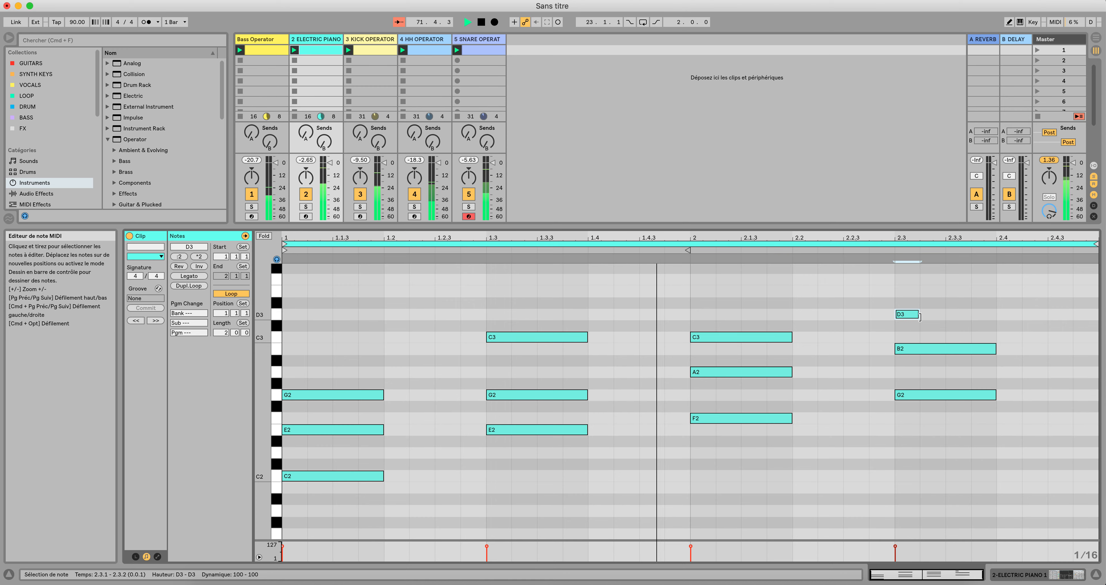
left_click_drag(920, 316, 994, 318)
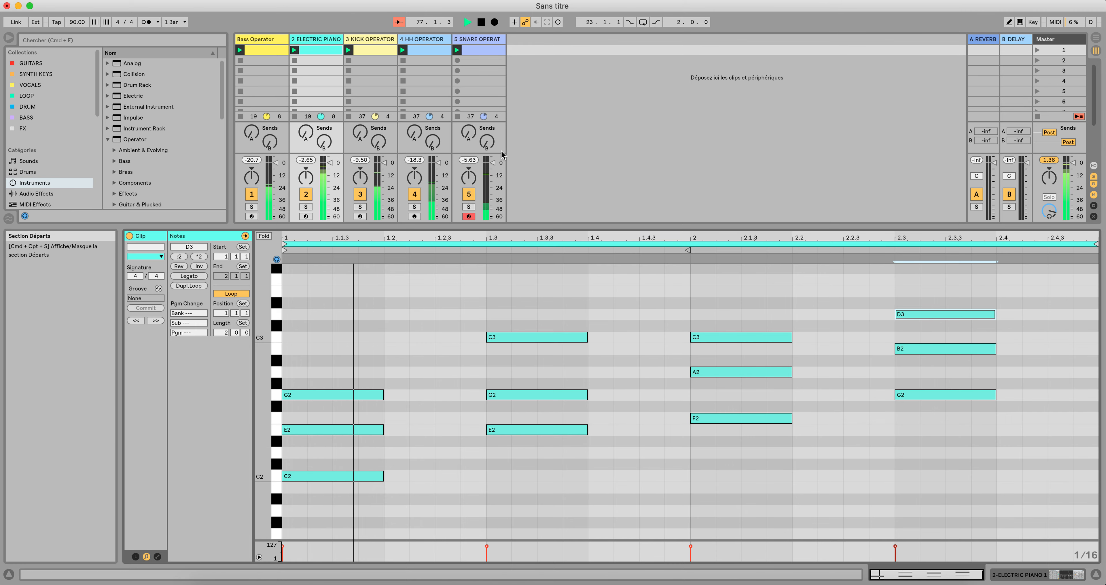
key("space")
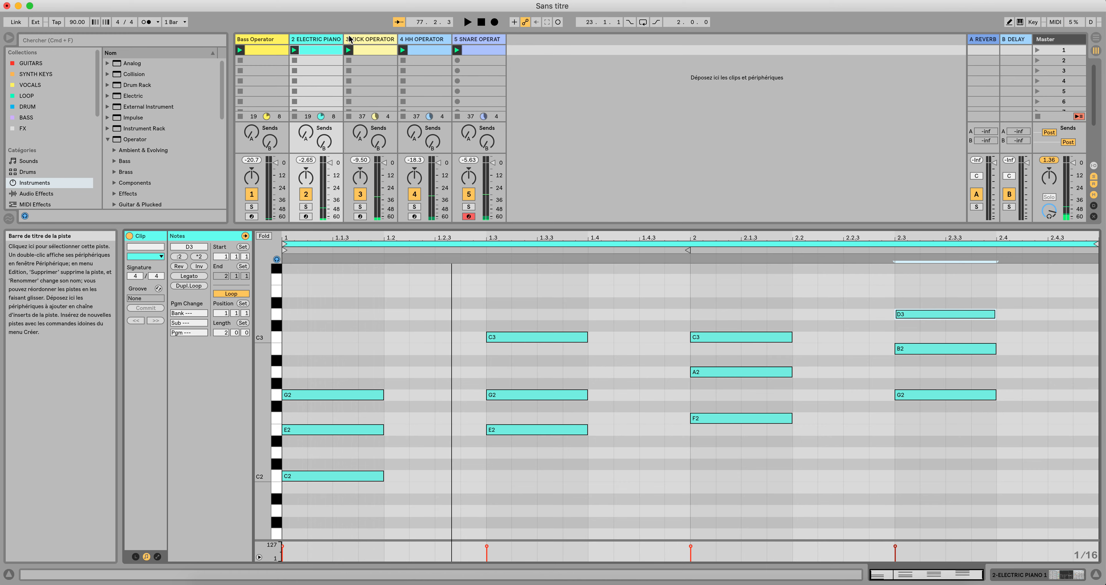
Duplicate the electric piano track and replace the copied chord clip with a new empty MIDI clip.
right_click(325, 41)
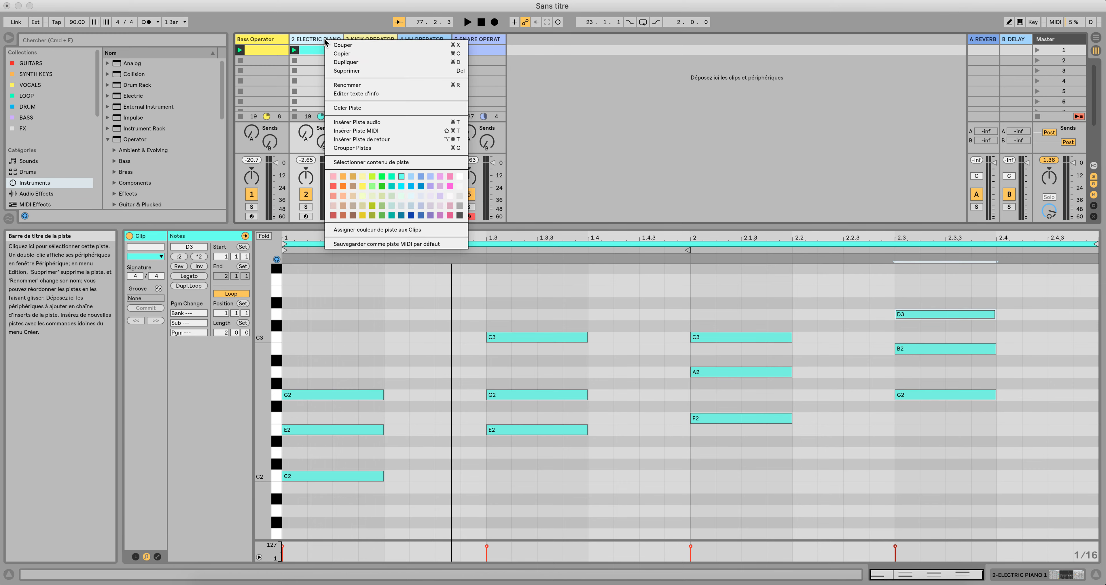
left_click(345, 63)
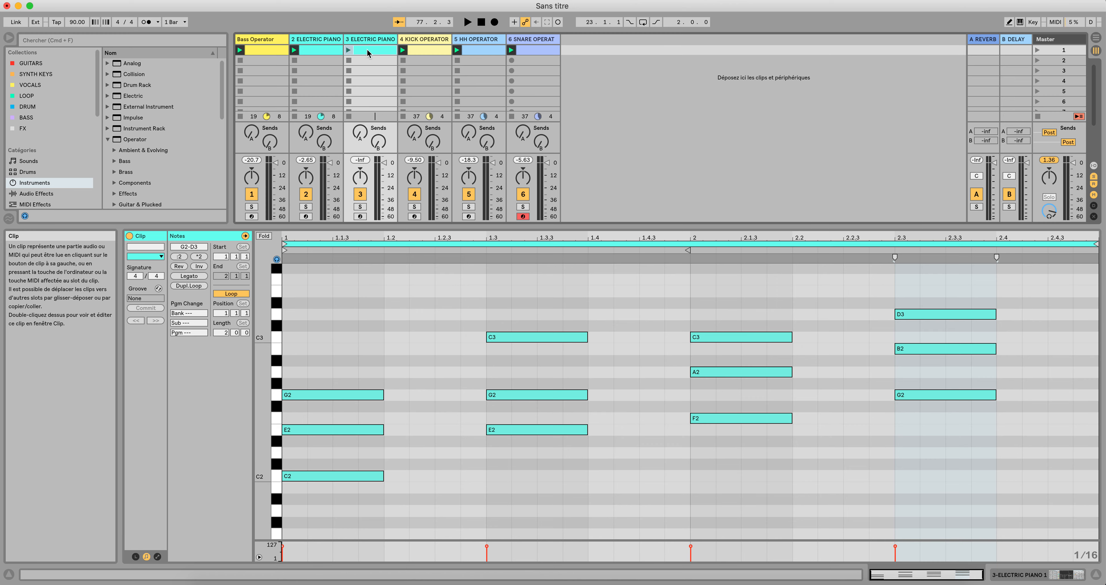
key("Delete")
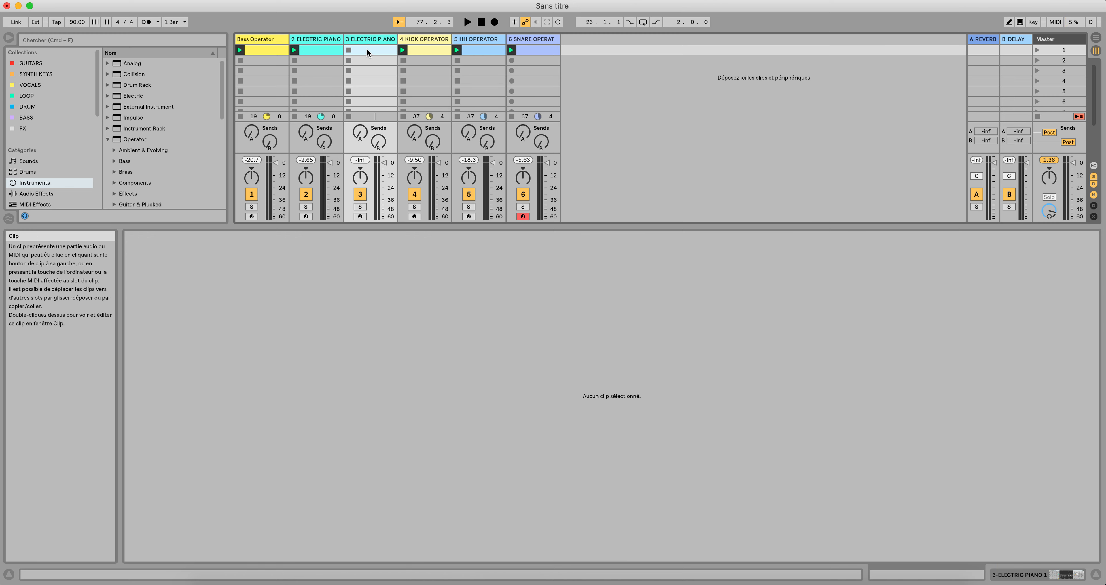
double_click(367, 51)
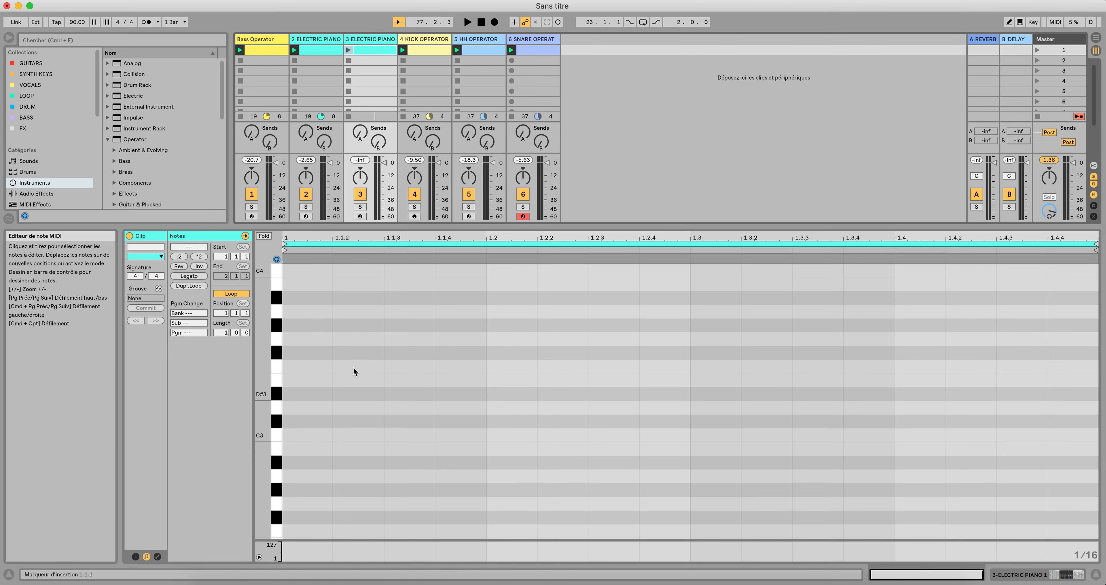
Play the loop and audition melody pitches between C3 and E3 on the new clip's piano roll.
key("space")
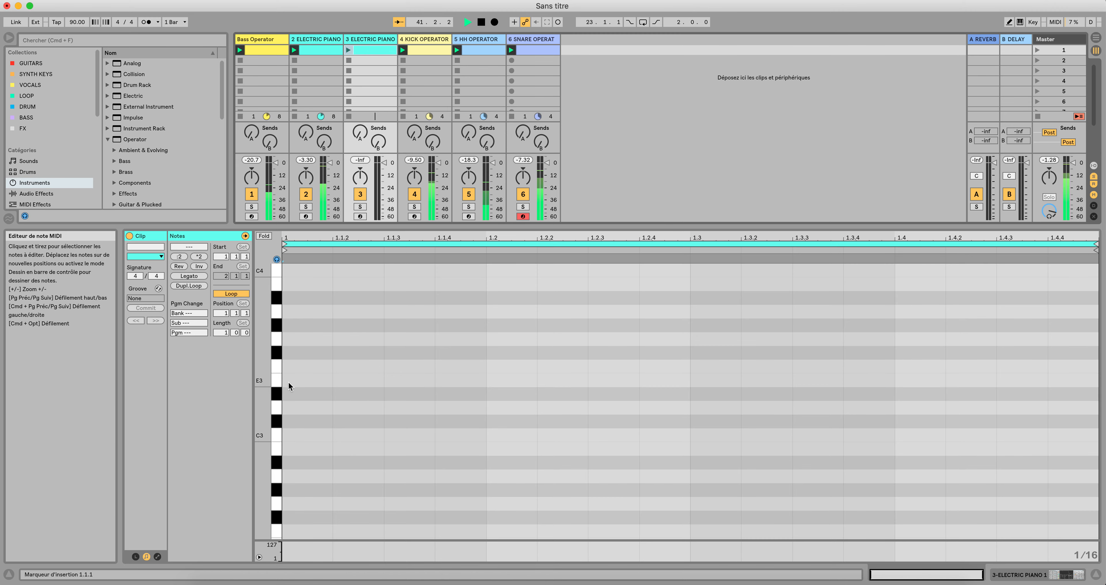
left_click(275, 434)
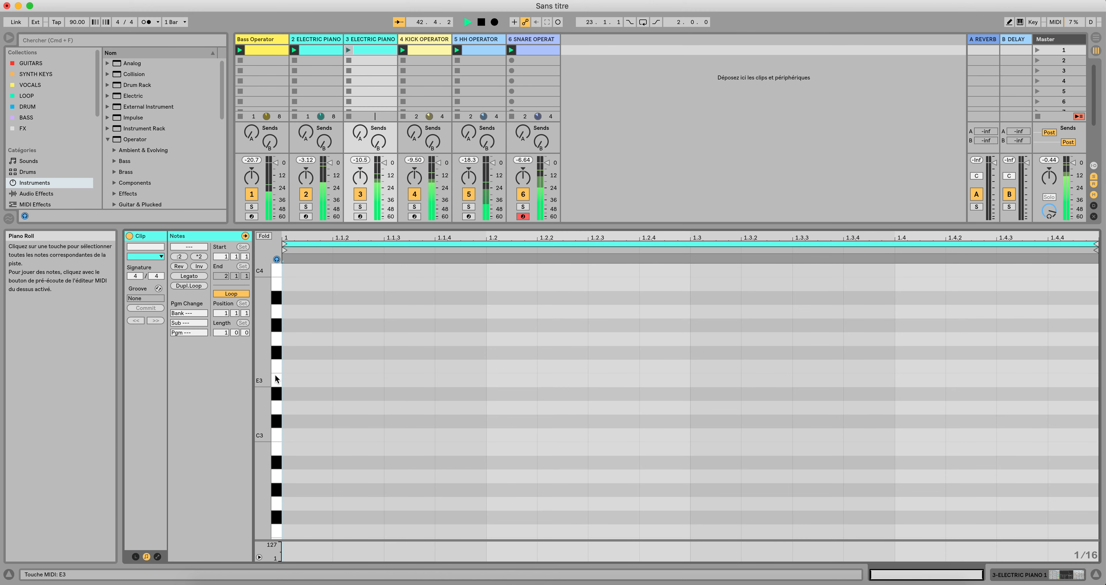
left_click(277, 394)
left_click(278, 380)
left_click(282, 405)
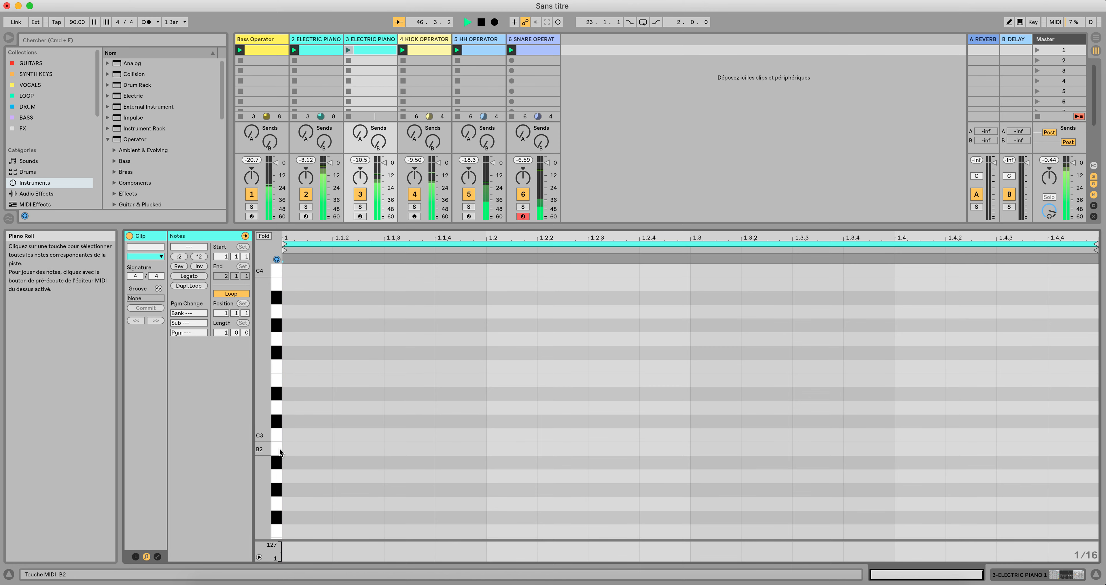
left_click(278, 436)
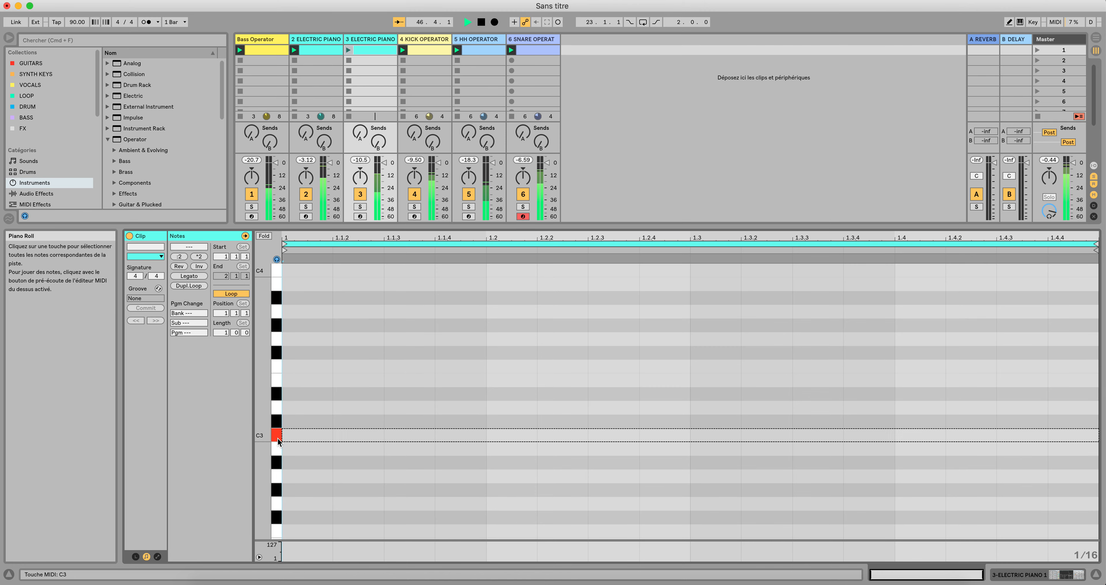
Add eighth notes D3 at 1.1.1, E3 at 1.1.4 and G3 at 1.2.3 in the melody clip, and launch scene 1.
double_click(294, 409)
left_click_drag(333, 407, 382, 407)
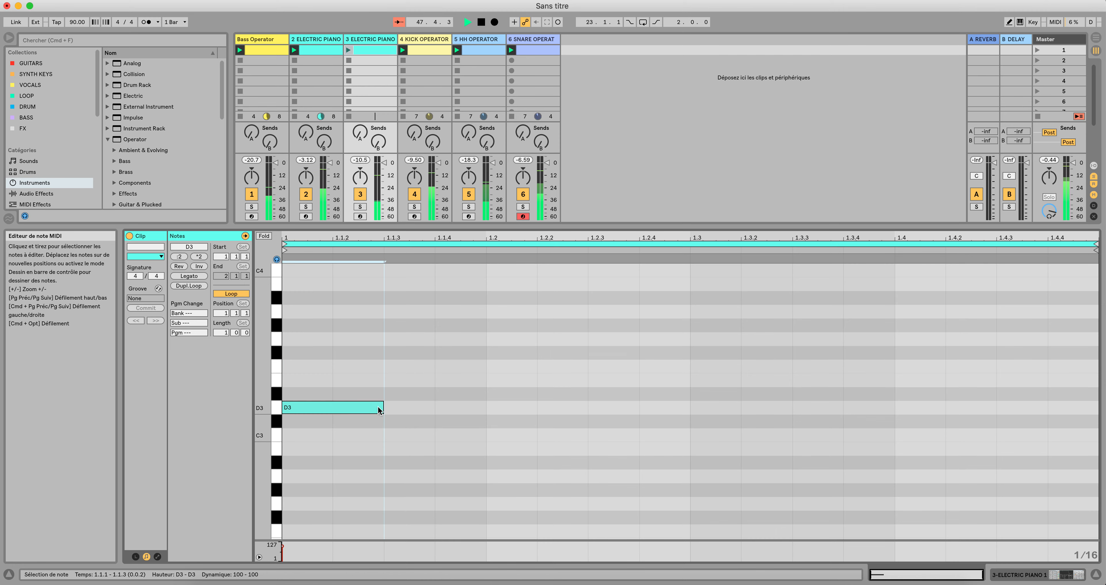
double_click(475, 380)
left_click_drag(484, 380, 536, 380)
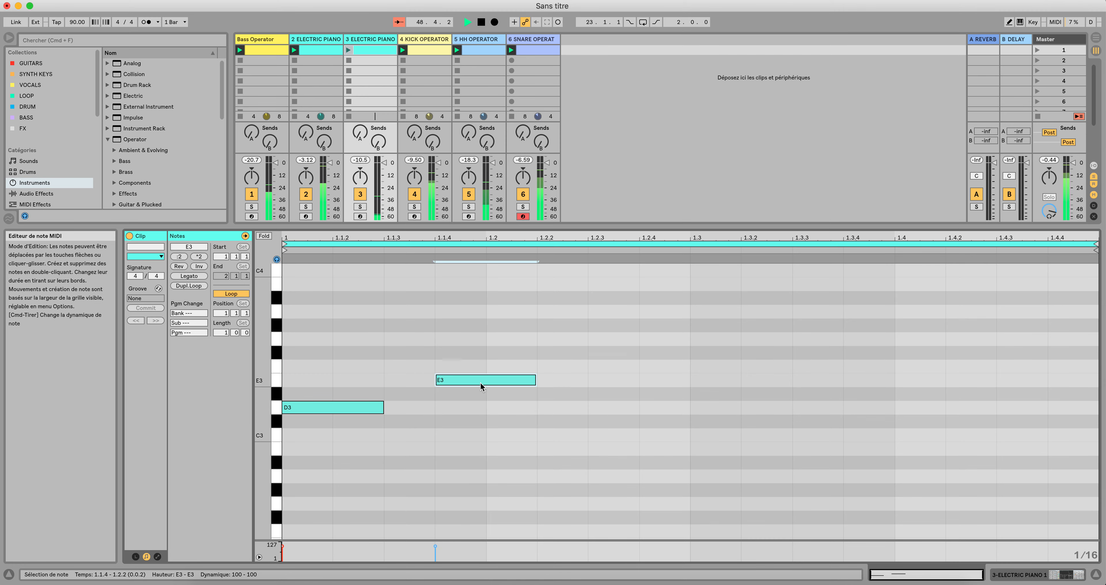
double_click(606, 339)
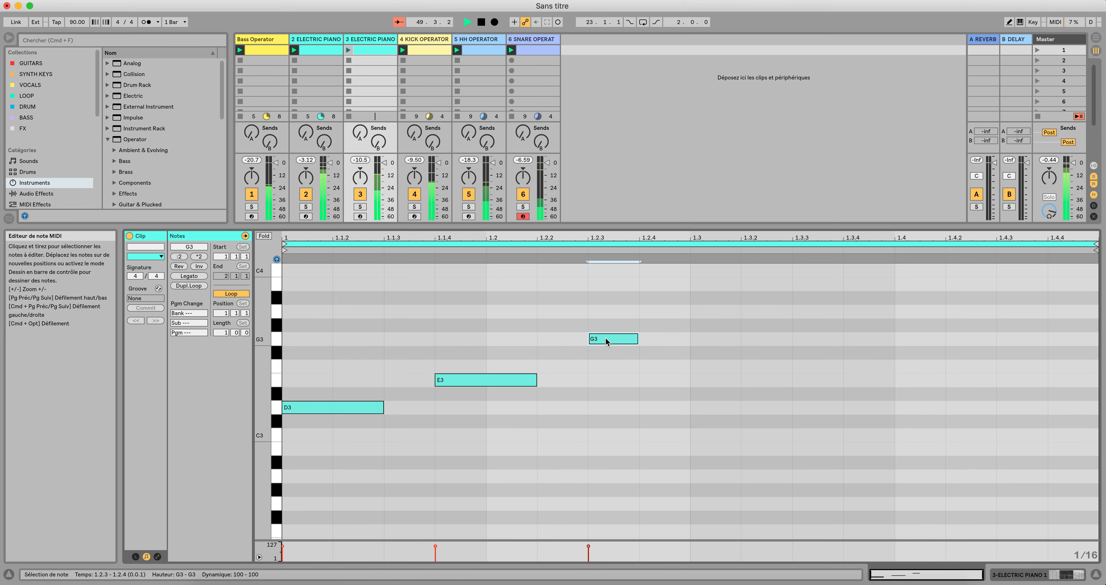
left_click(638, 340)
left_click_drag(638, 341, 683, 340)
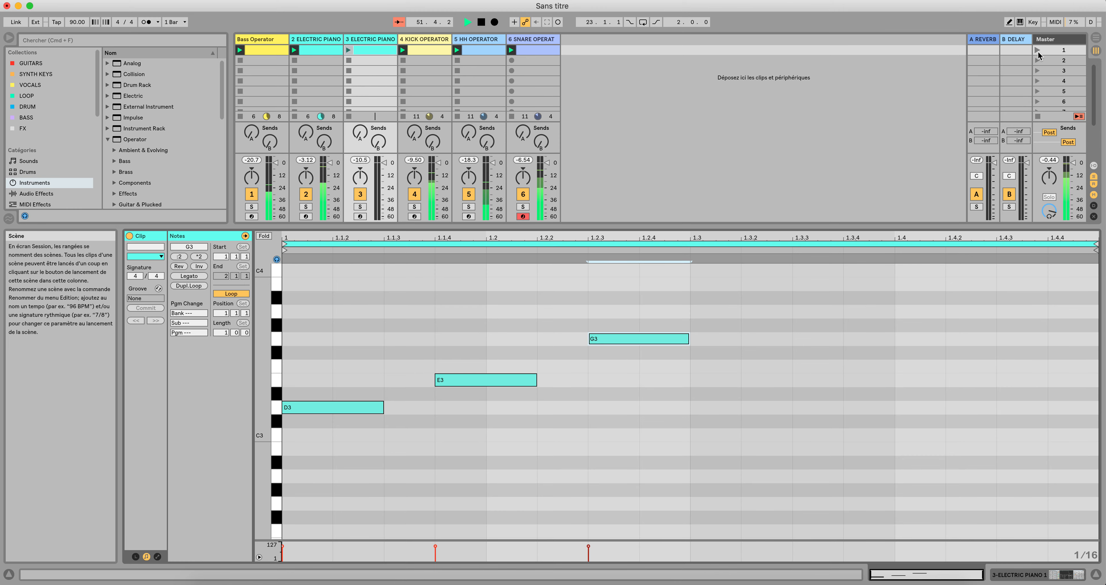
left_click(1037, 51)
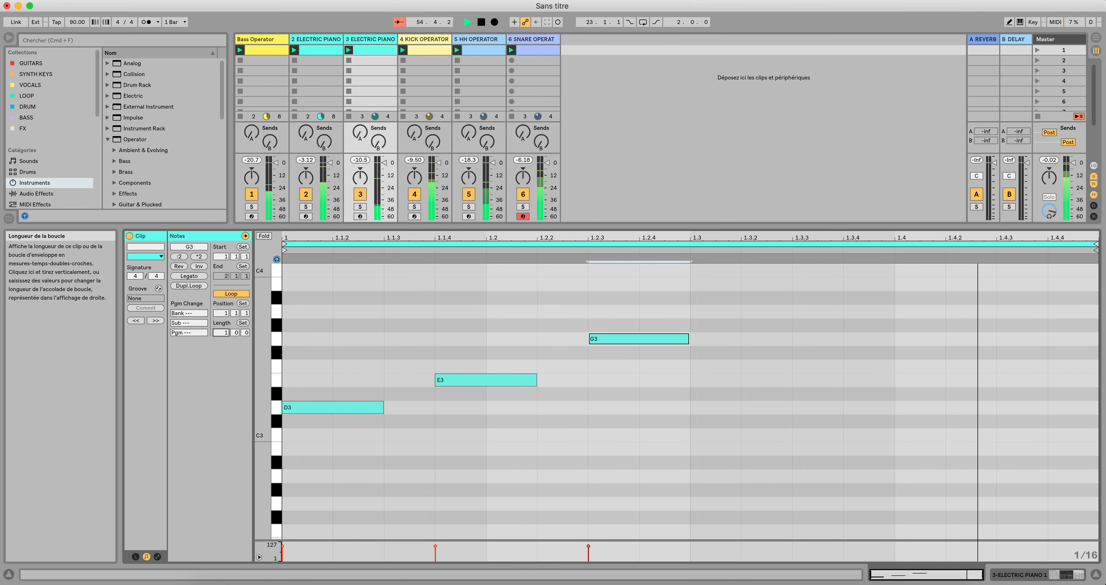
Extend the melody clip's loop to 2 bars, add eighth notes D3 at 2.1.1, E3 at 2.1.4 and A3 at 2.2.3, and stop playback.
left_click_drag(221, 332, 221, 327)
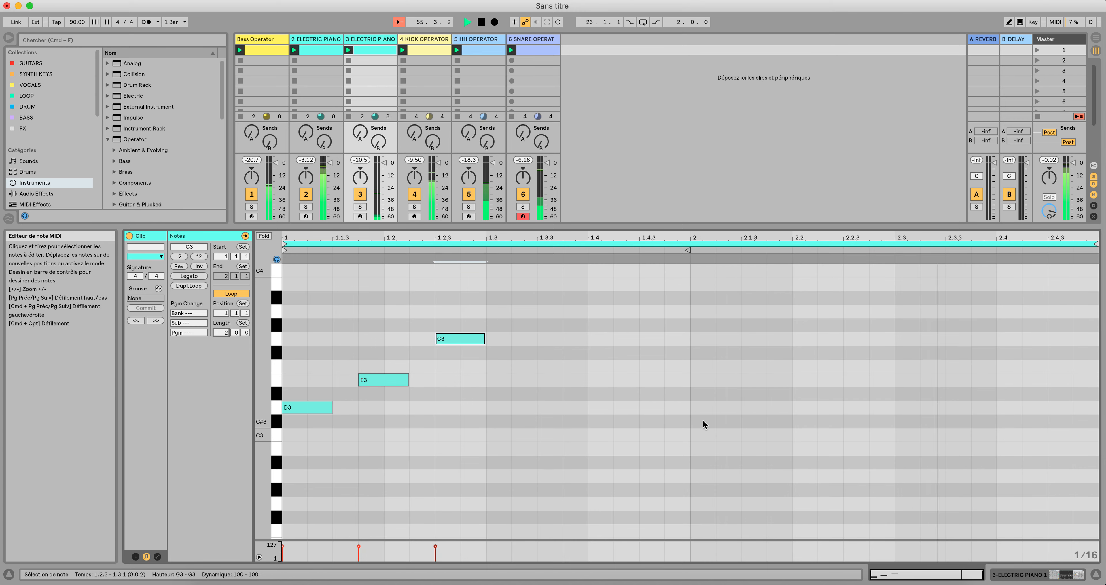
double_click(704, 408)
left_click_drag(715, 408, 805, 387)
double_click(755, 380)
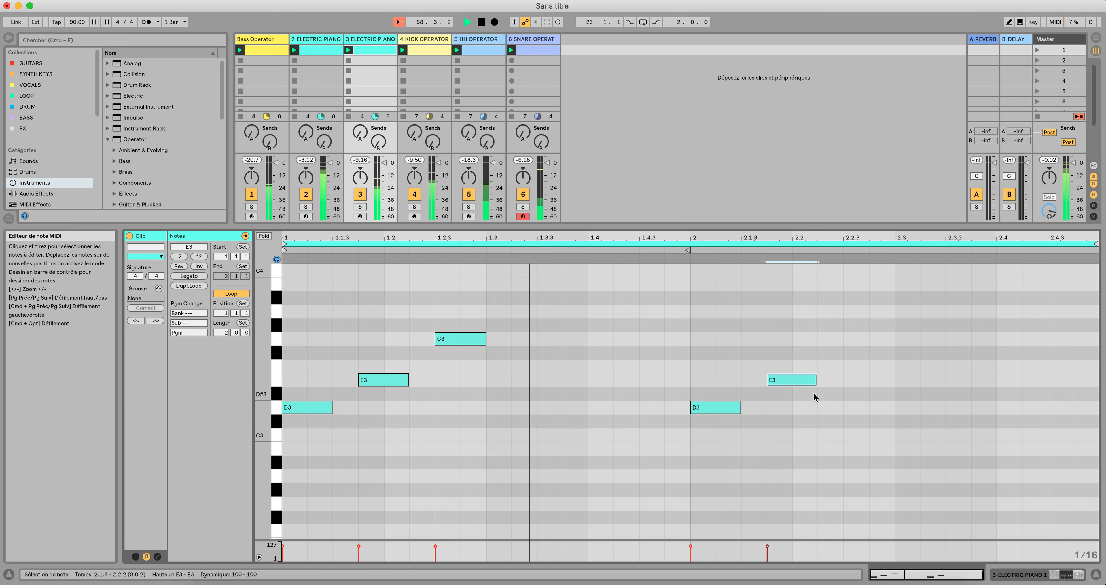
double_click(846, 314)
left_click_drag(868, 312, 893, 311)
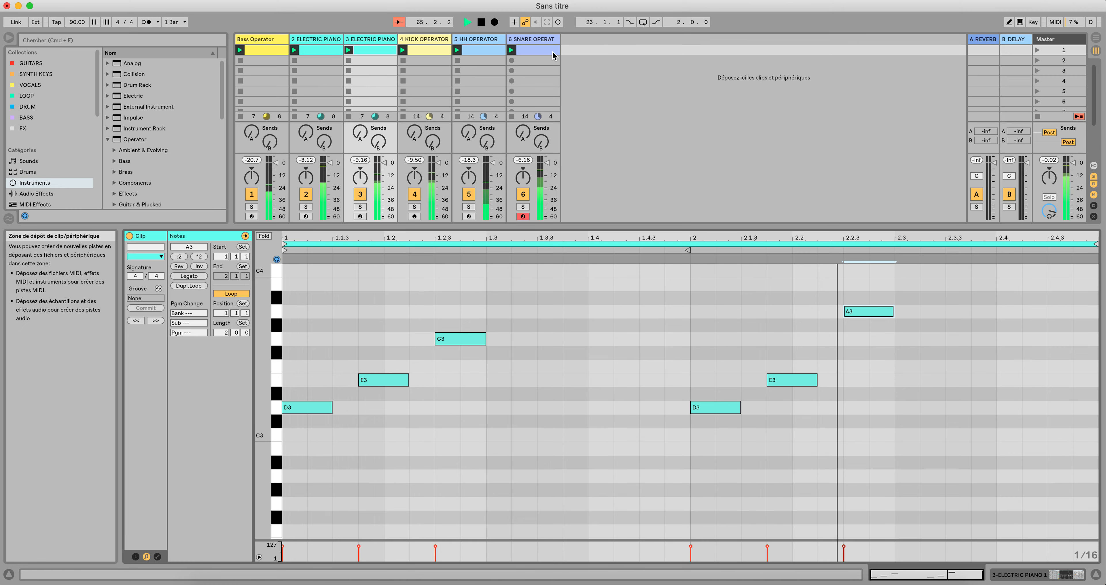
left_click(481, 22)
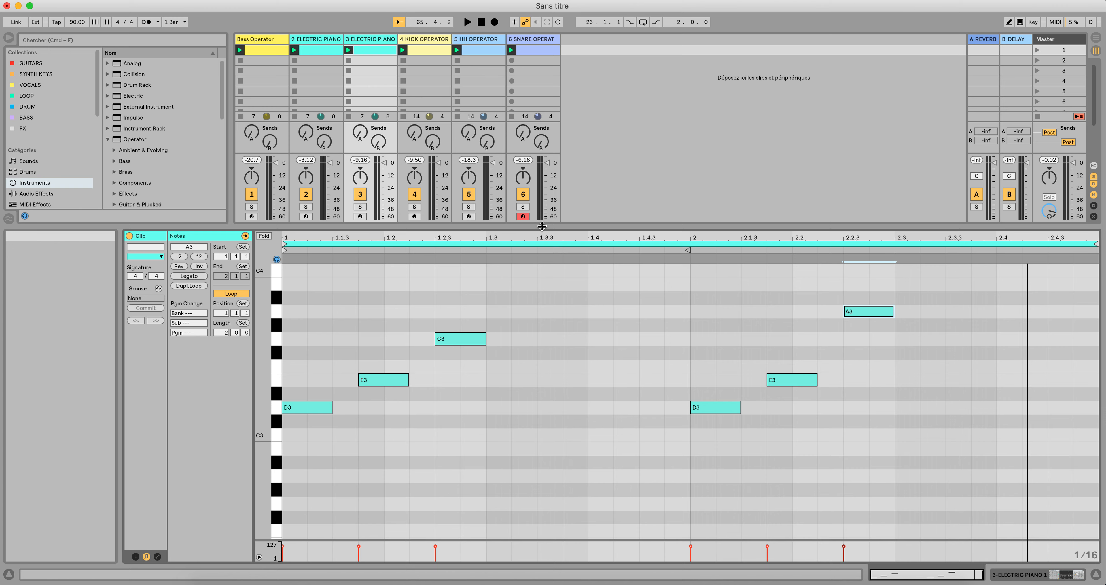
Copy the kick clip from Session view and paste it onto the kick track in Arrangement view.
left_click_drag(540, 248, 540, 374)
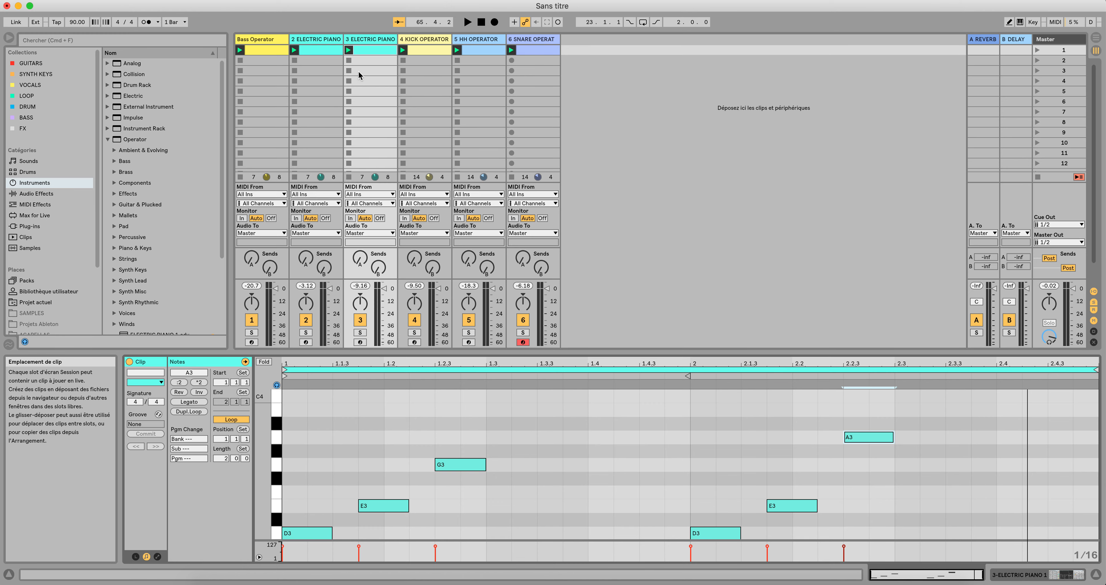
right_click(426, 51)
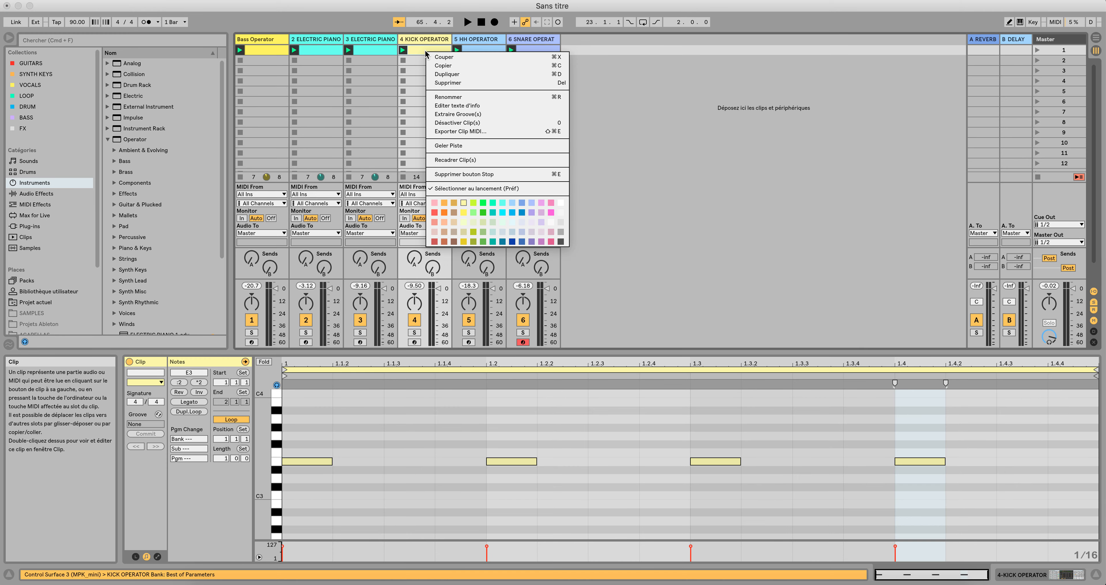
left_click(440, 66)
key("Tab")
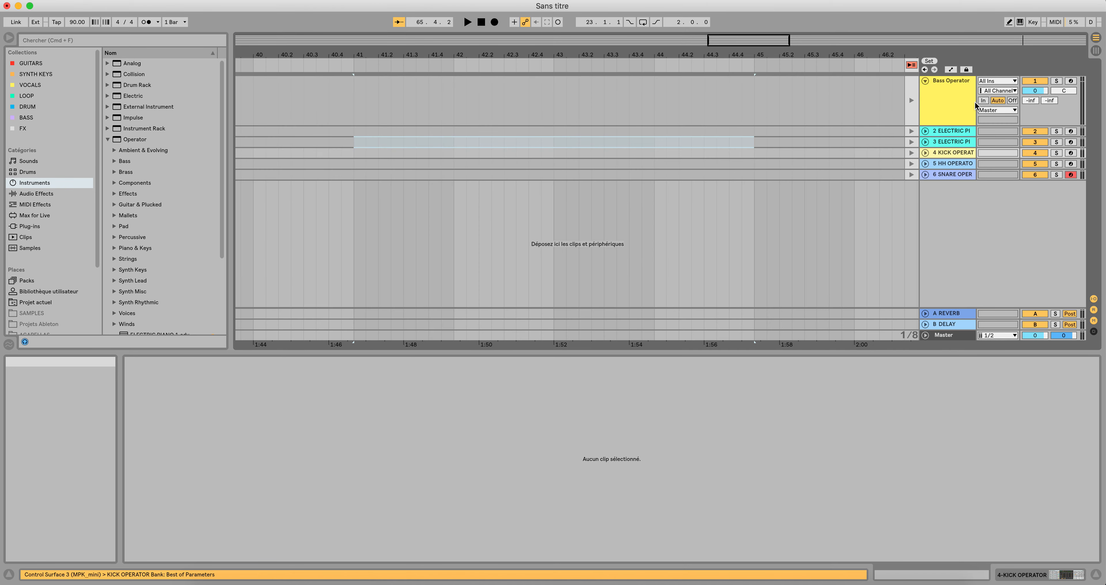
left_click(925, 152)
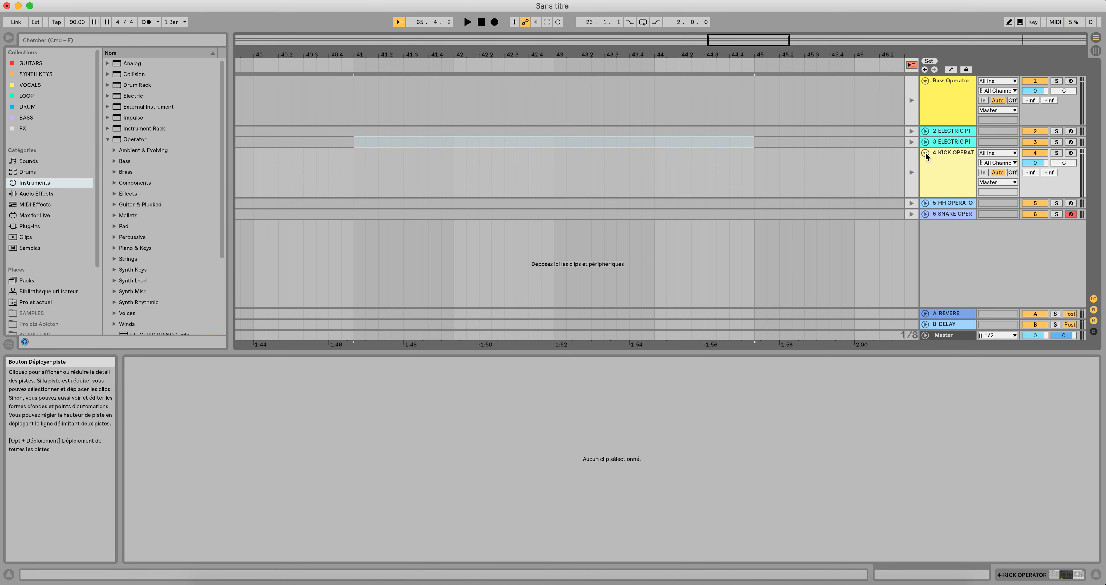
left_click(238, 166)
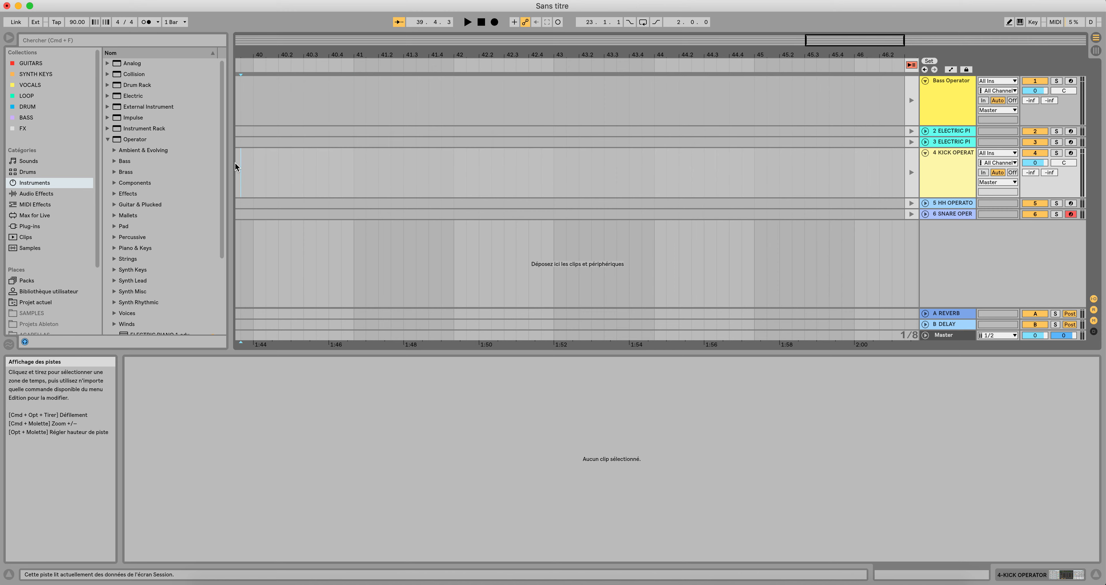
right_click(235, 162)
left_click(267, 180)
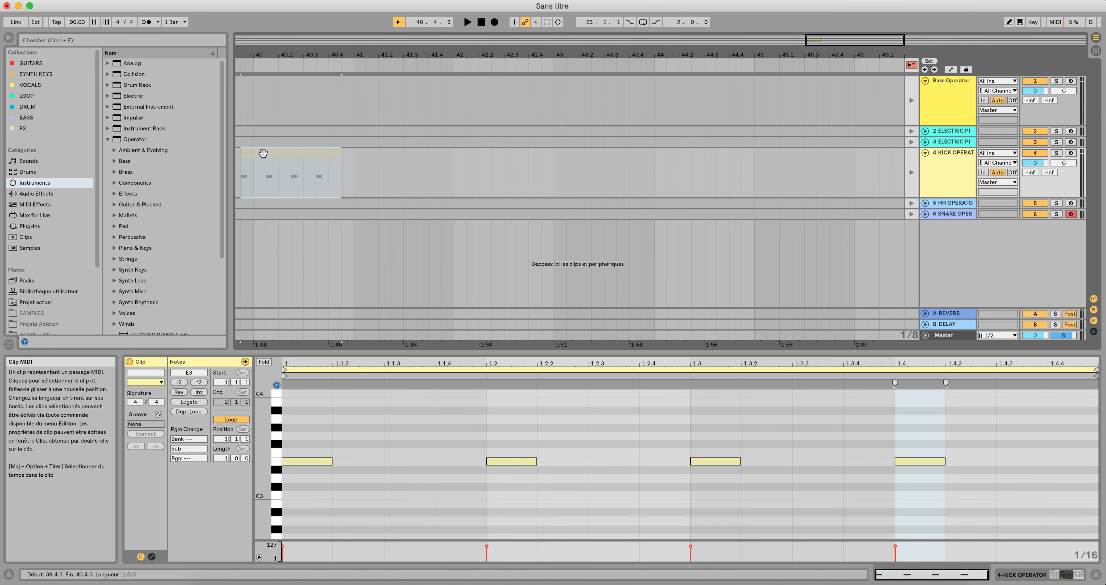
Move the pasted kick clip to bar 1 at the start of the arrangement.
left_click_drag(261, 154, 261, 153)
left_click_drag(259, 54, 256, 70)
left_click_drag(470, 172, 478, 171)
left_click_drag(298, 54, 493, 21)
left_click_drag(477, 59, 477, 26)
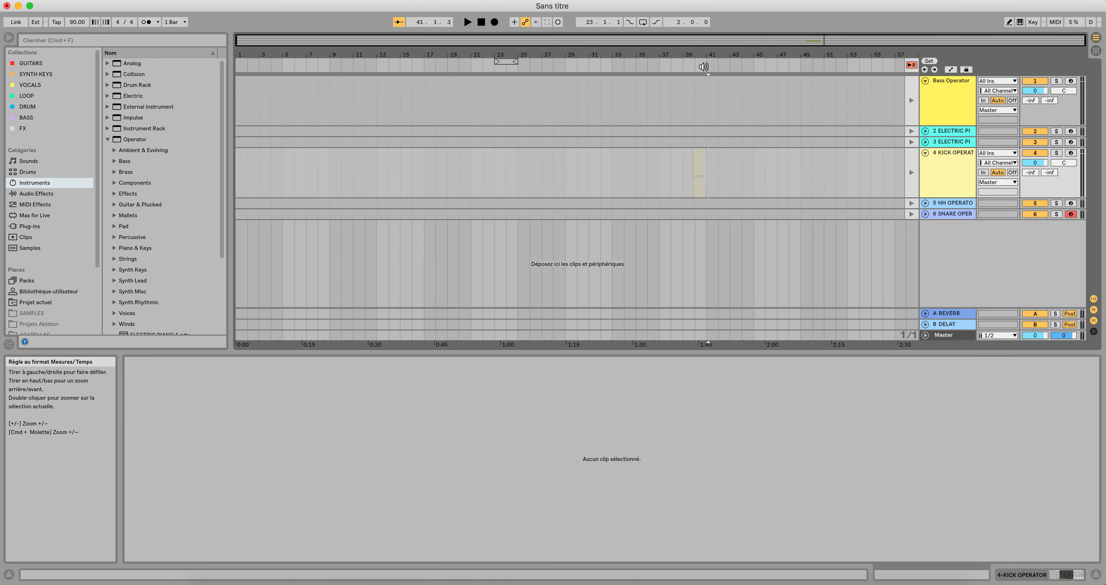
left_click_drag(702, 153, 238, 152)
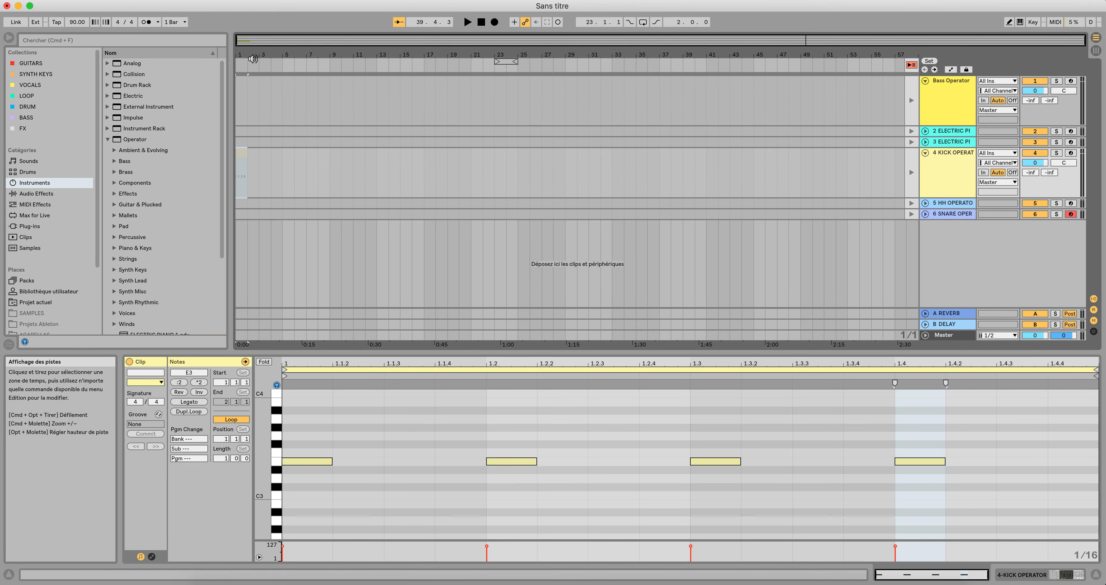
Switch playback back to the arrangement and duplicate the kick clip into bar 2.
left_click_drag(250, 52, 251, 54)
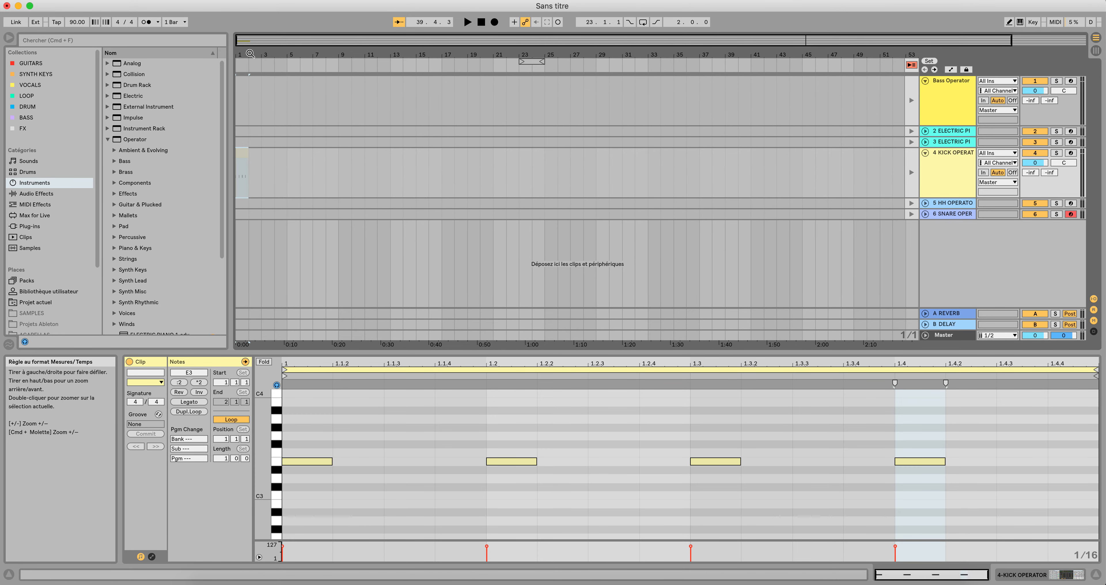
left_click(911, 65)
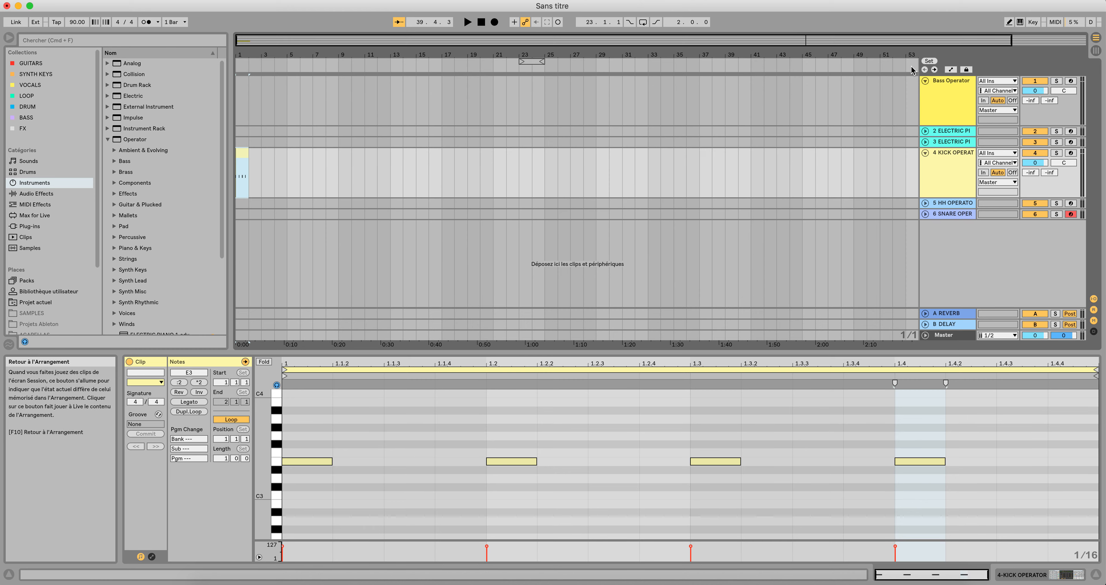
right_click(241, 153)
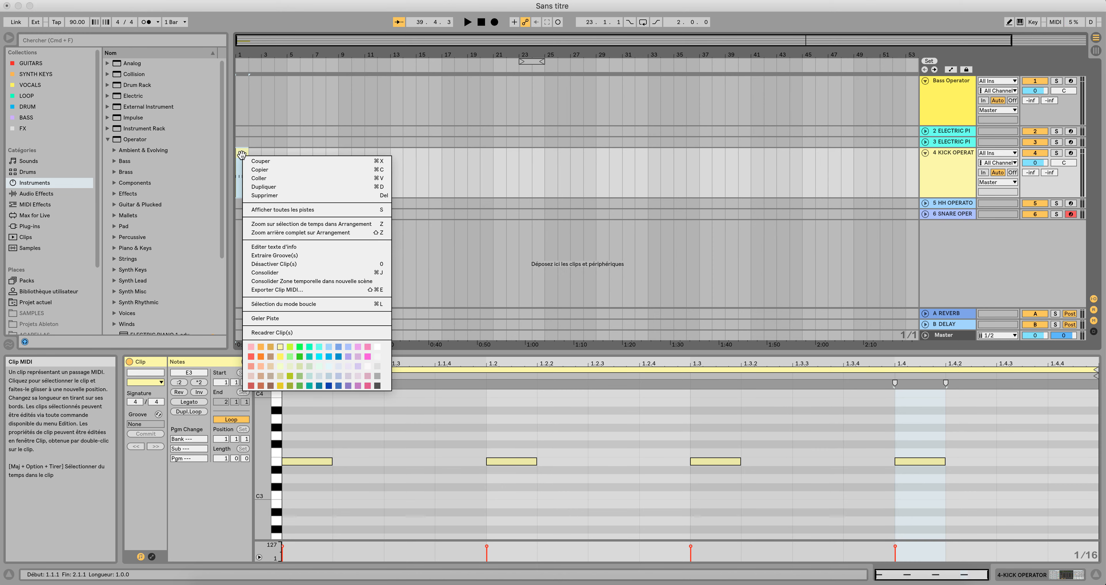
left_click(262, 186)
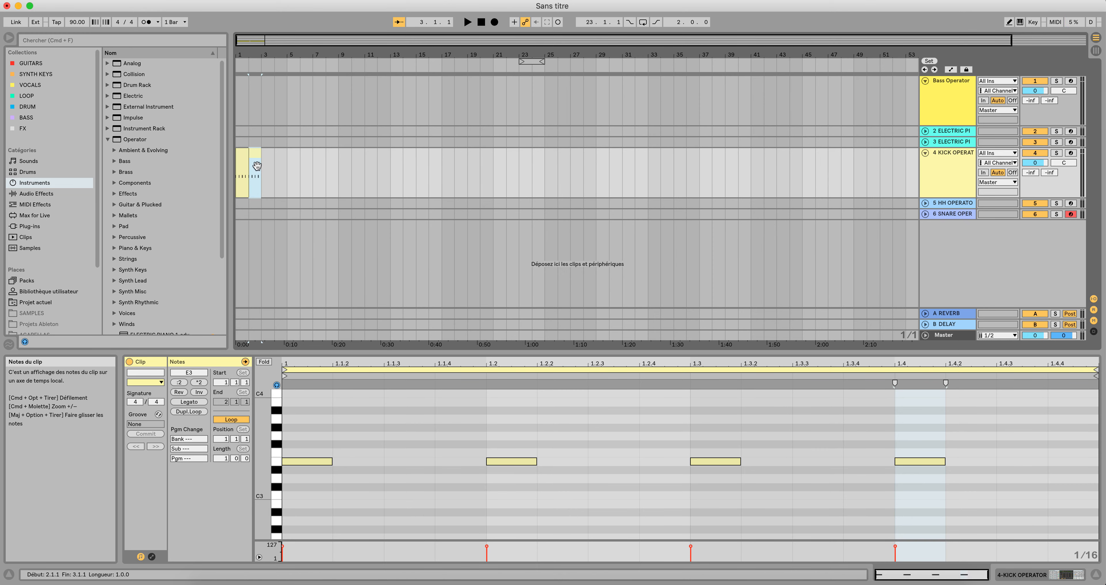
Play the arrangement from the start and duplicate the kick clips until they fill bars 1 to 12.
left_click(480, 22)
left_click(467, 23)
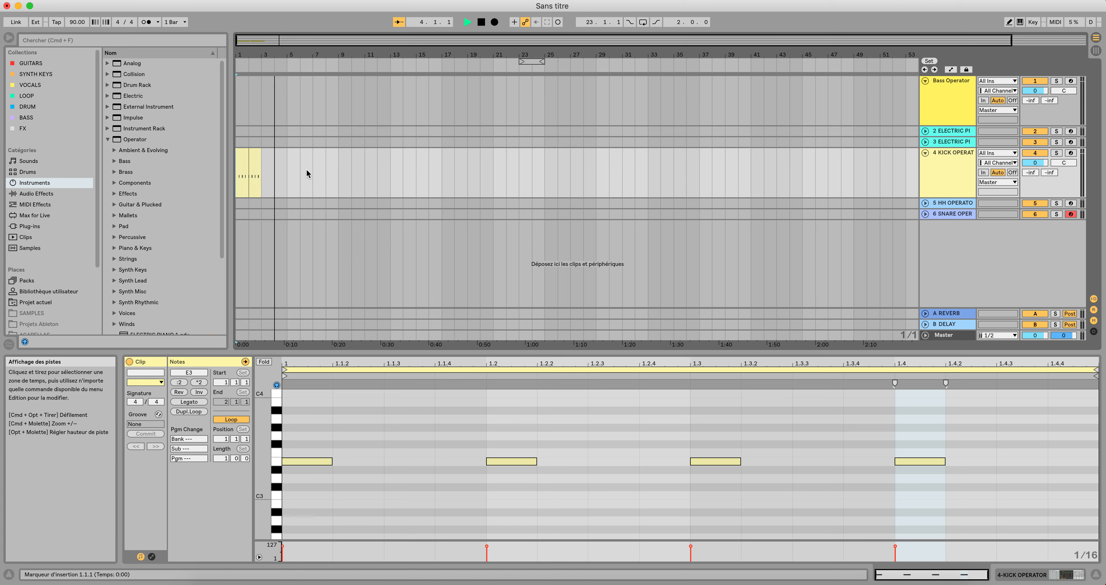
right_click(253, 153)
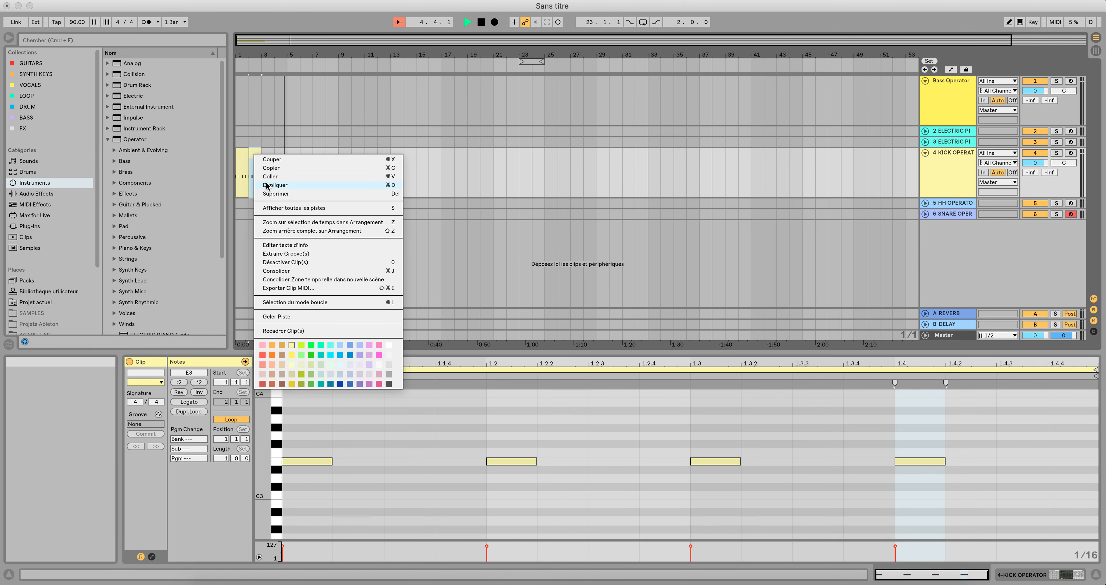
left_click(275, 185)
left_click_drag(276, 153, 237, 153)
right_click(262, 154)
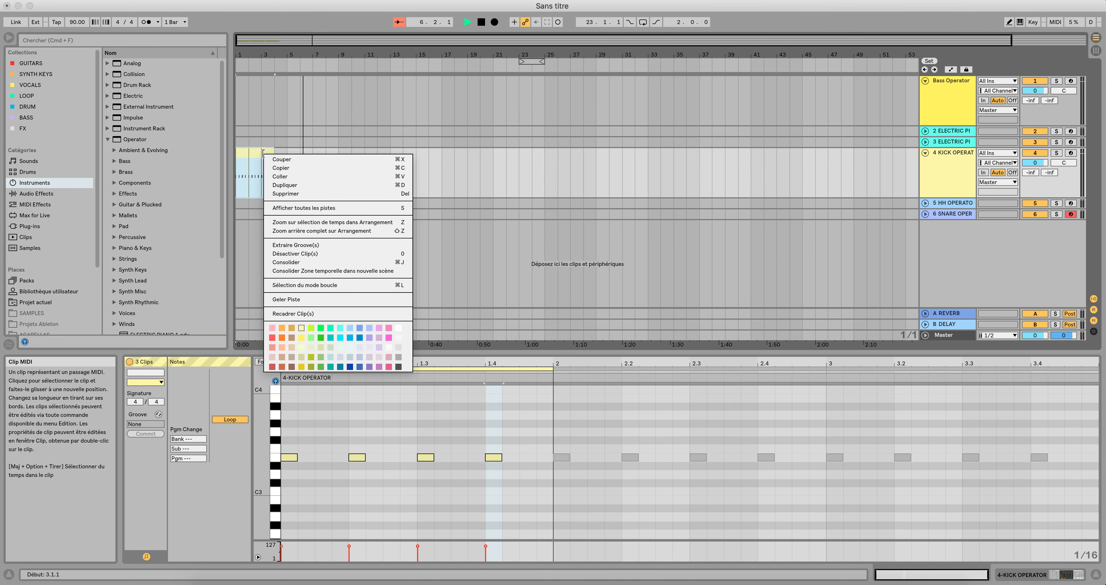
left_click(276, 185)
left_click_drag(313, 158, 237, 158)
right_click(259, 157)
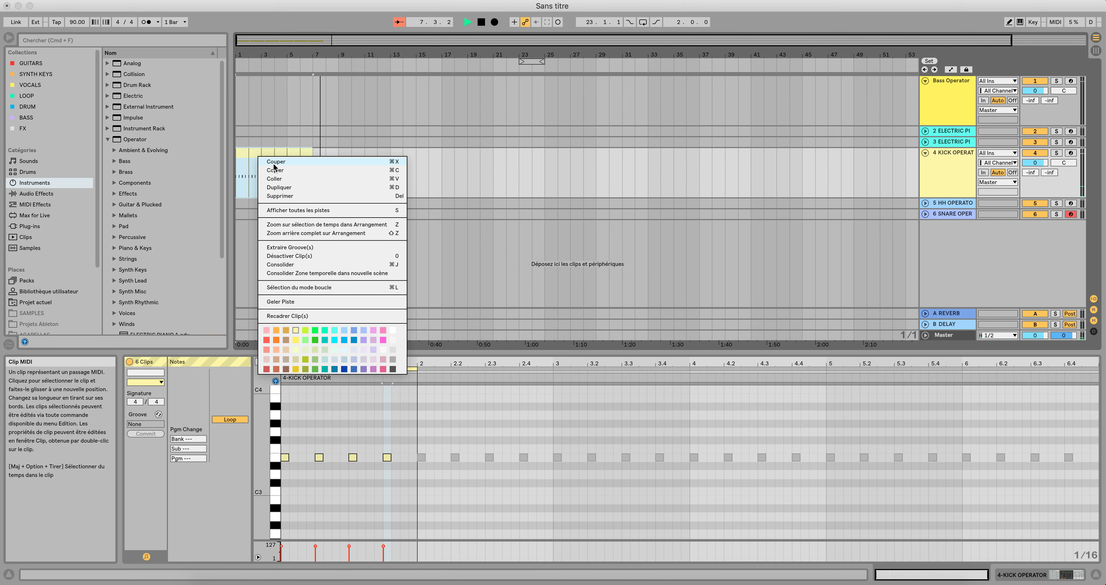
left_click(279, 187)
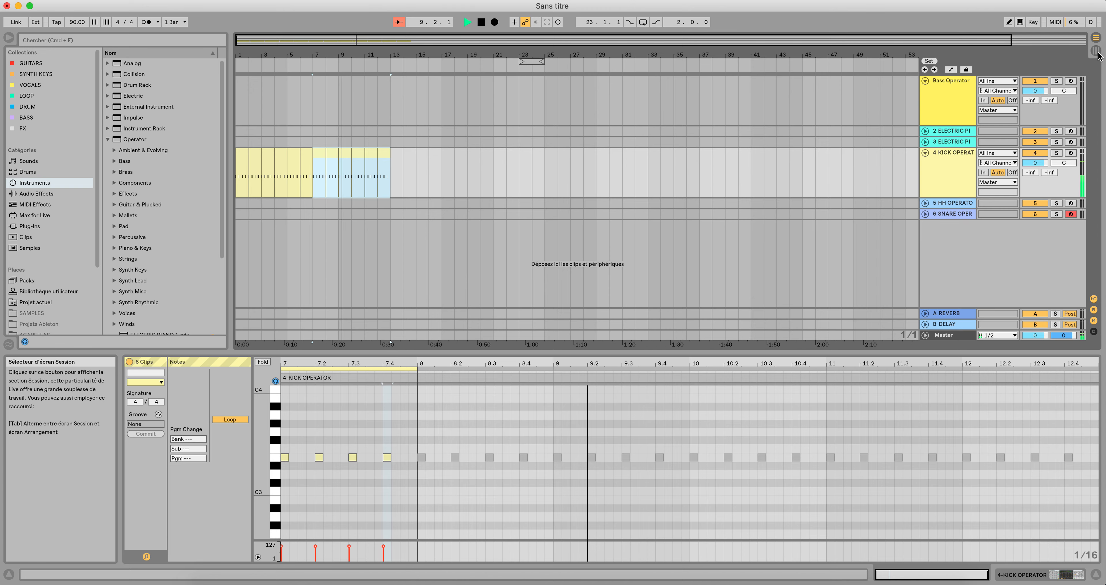
Copy the bass clip from Session view and paste it at bar 3 on the Bass Operator track in Arrangement view.
left_click(1096, 37)
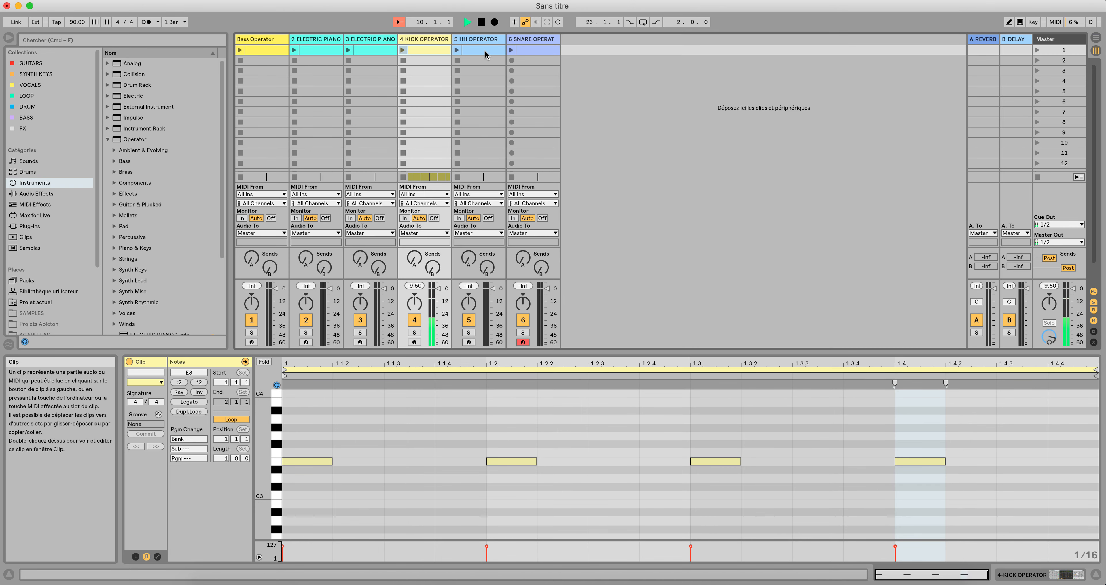
left_click(536, 51)
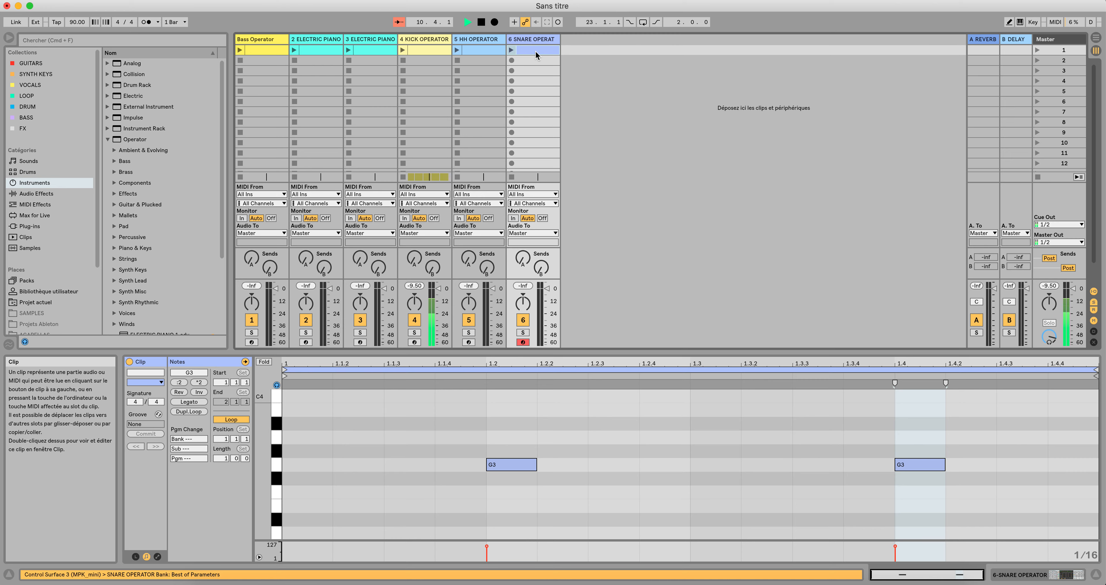
right_click(537, 54)
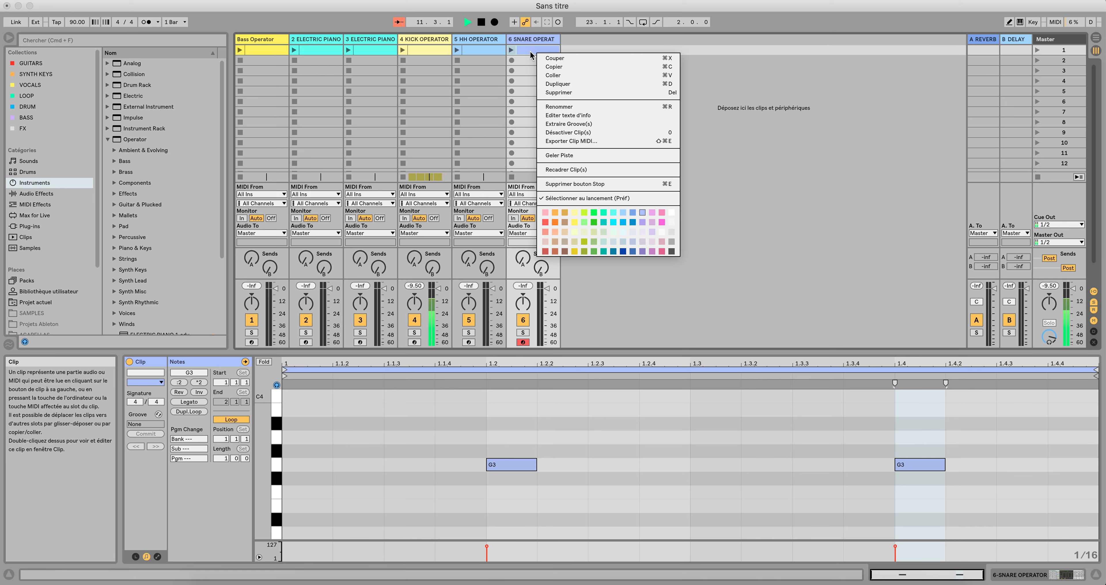
right_click(261, 51)
left_click(278, 65)
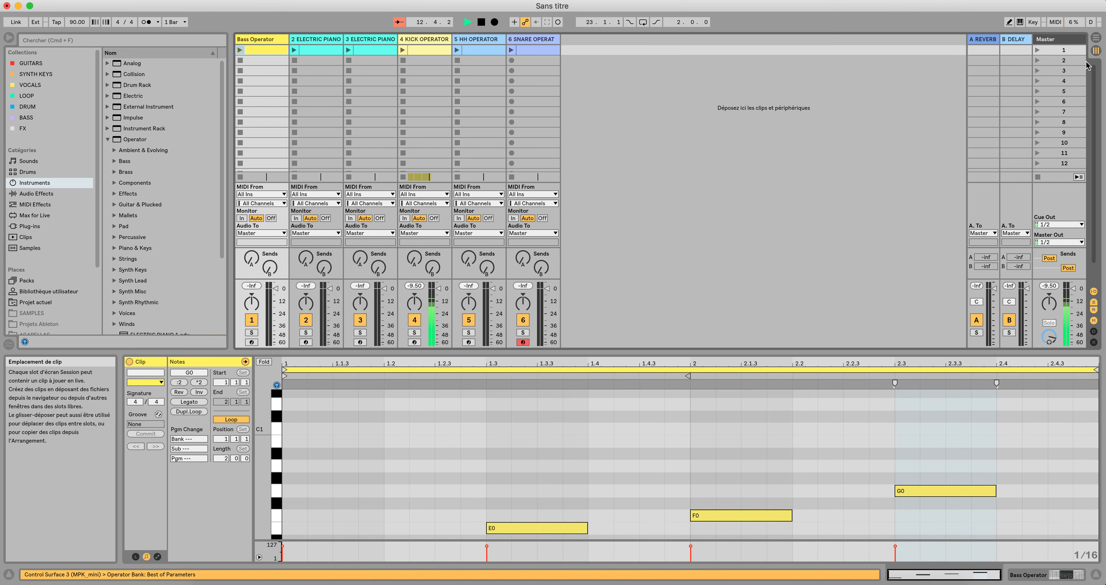
left_click(1096, 39)
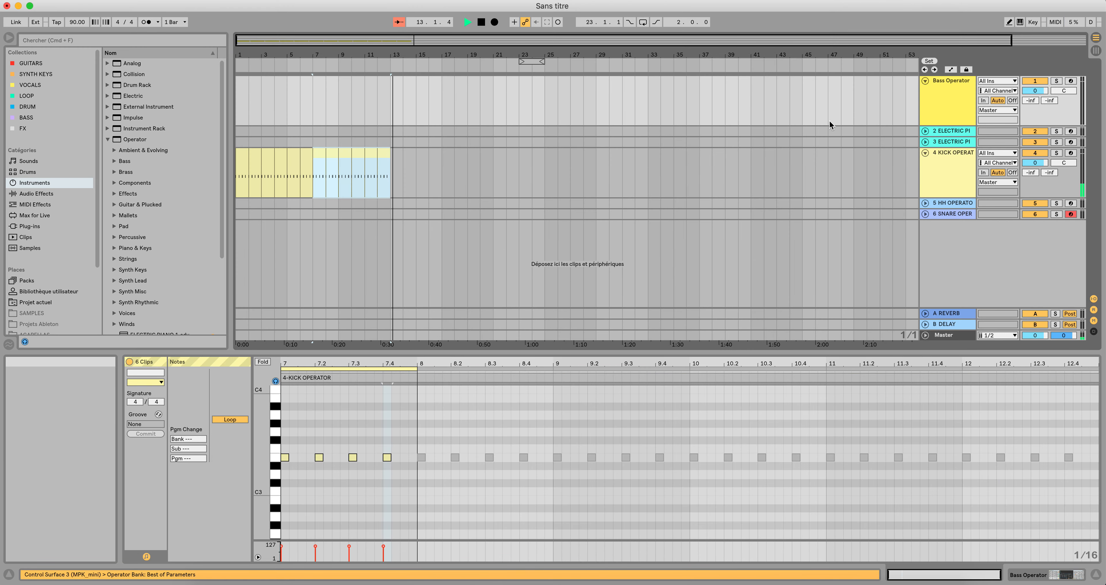
left_click(260, 89)
right_click(262, 87)
left_click(273, 93)
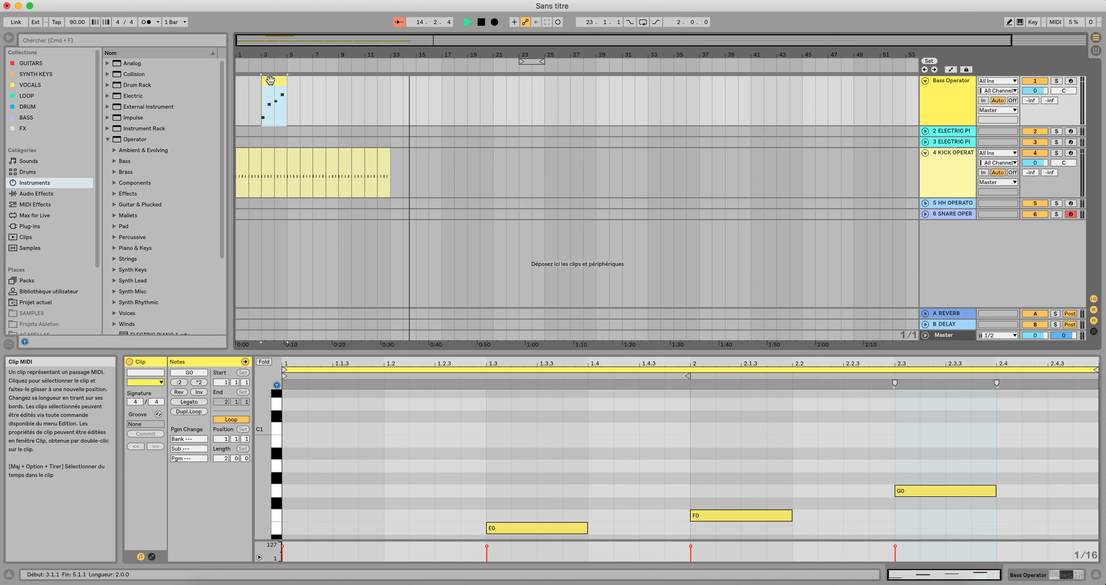
Duplicate the bass clip until it fills bars 3 to 12, and play the arrangement from the start.
left_click_drag(270, 81, 294, 82)
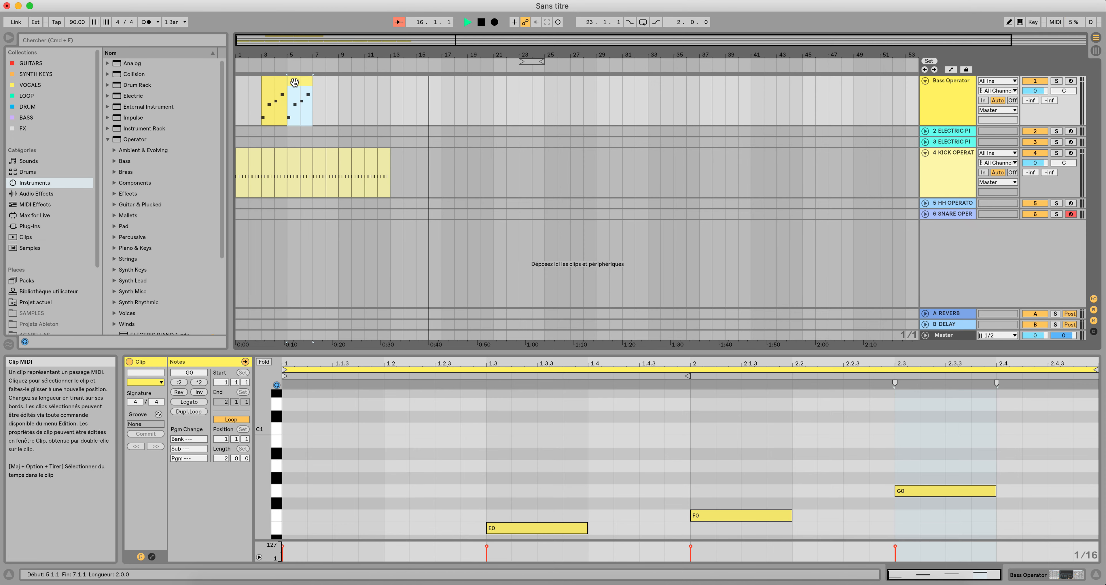
key("super+d")
key("super+d")
key("super+d")
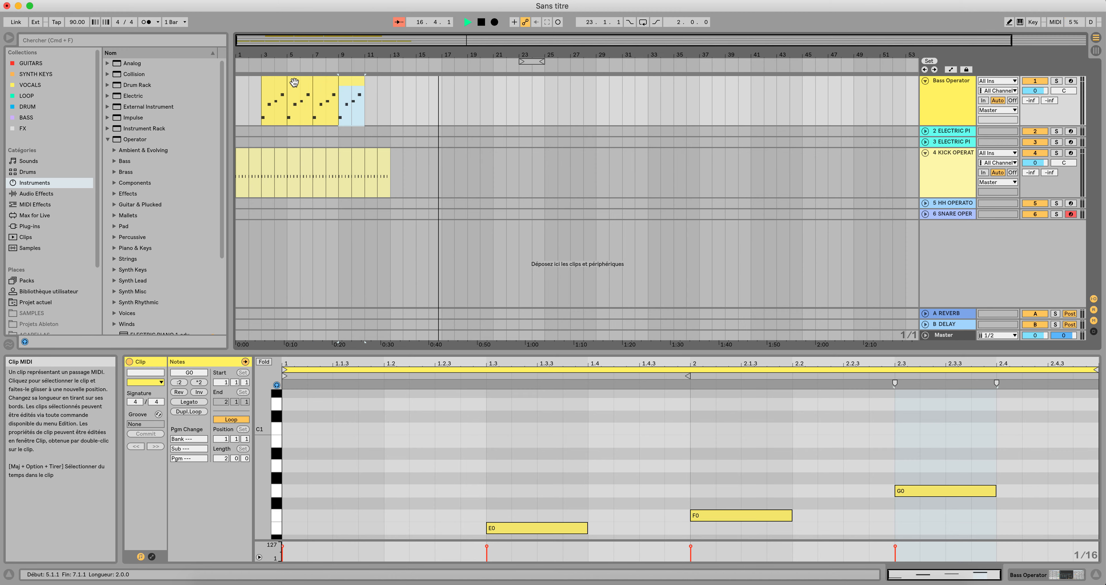
double_click(478, 24)
key("space")
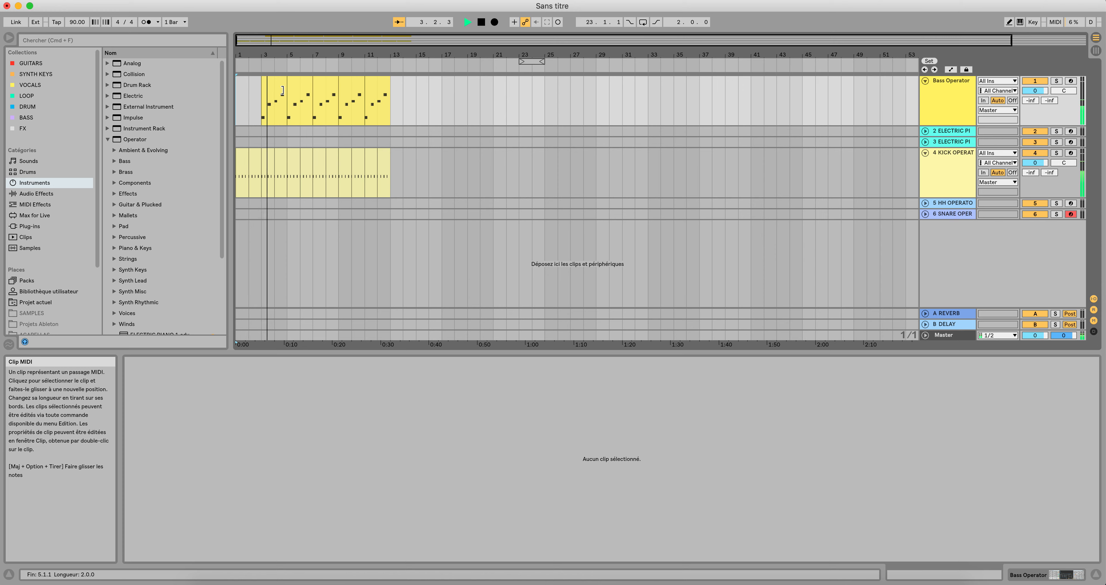
Copy the snare clip from Session view and paste it at bar 5 on track 2, the first electric piano track.
left_click(1096, 50)
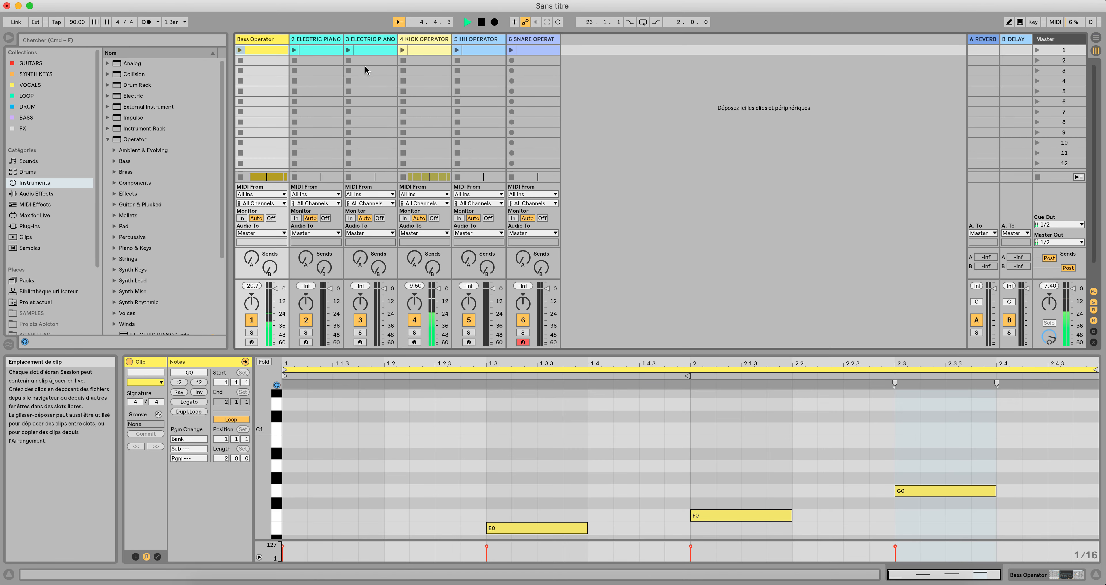
right_click(535, 49)
left_click(554, 67)
key("Tab")
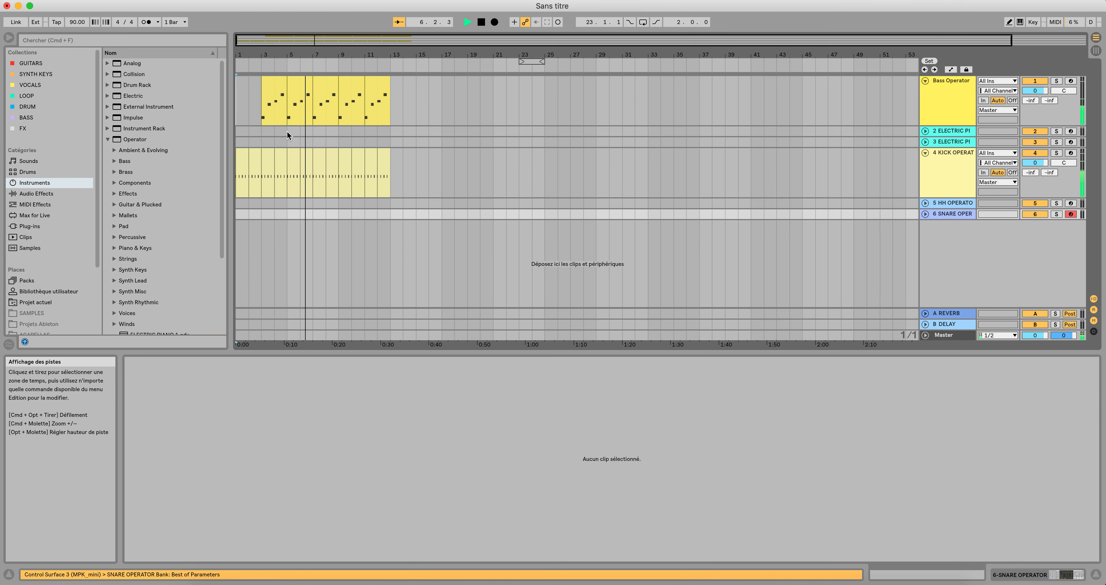
right_click(287, 132)
left_click(304, 137)
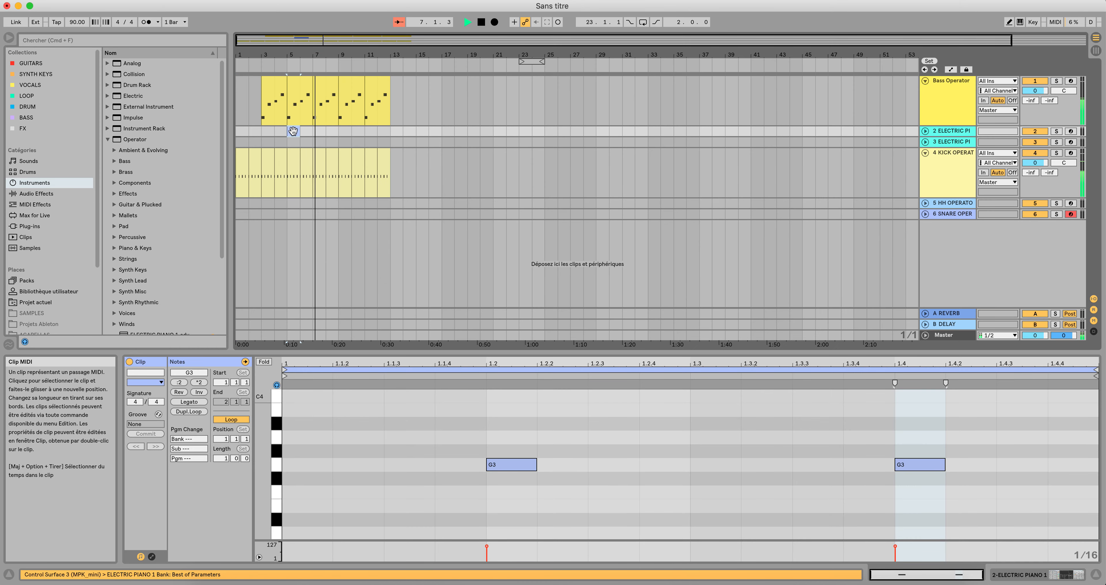
Duplicate the snare clip on the first electric piano track through bar 12, and play the arrangement from the start.
key("super+d")
key("super+d")
key("super+d")
key("super+d")
key("super+d")
key("super+d")
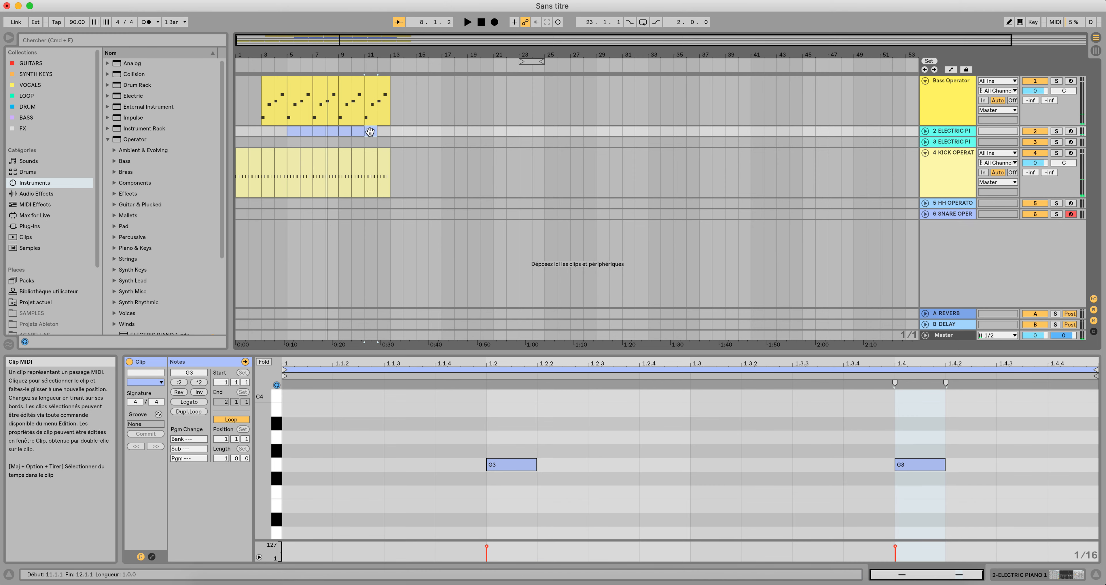
left_click(481, 23)
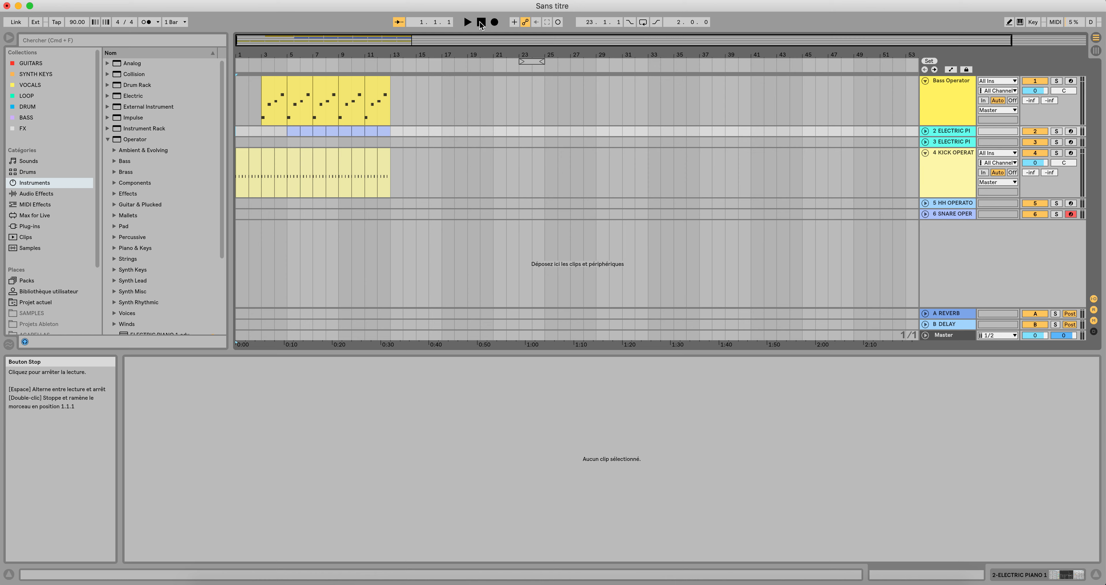
left_click(469, 23)
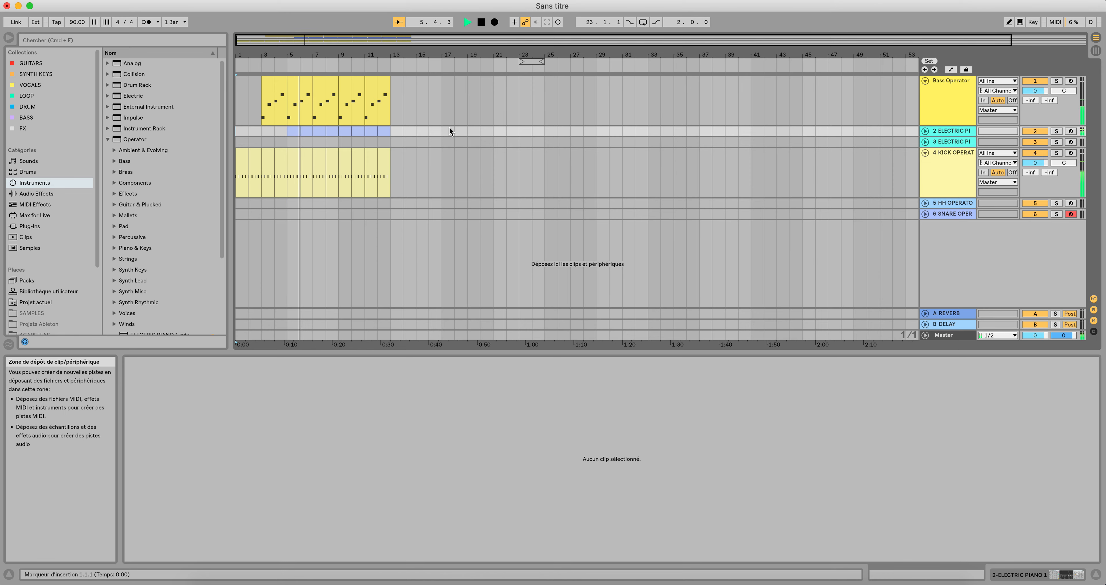
Delete all the snare clips from the first electric piano track.
left_click(297, 133)
left_click_drag(427, 130, 295, 130)
key("Delete")
Copy the snare clip from Session view and paste it at bar 5 on the snare track in Arrangement view.
left_click(1096, 50)
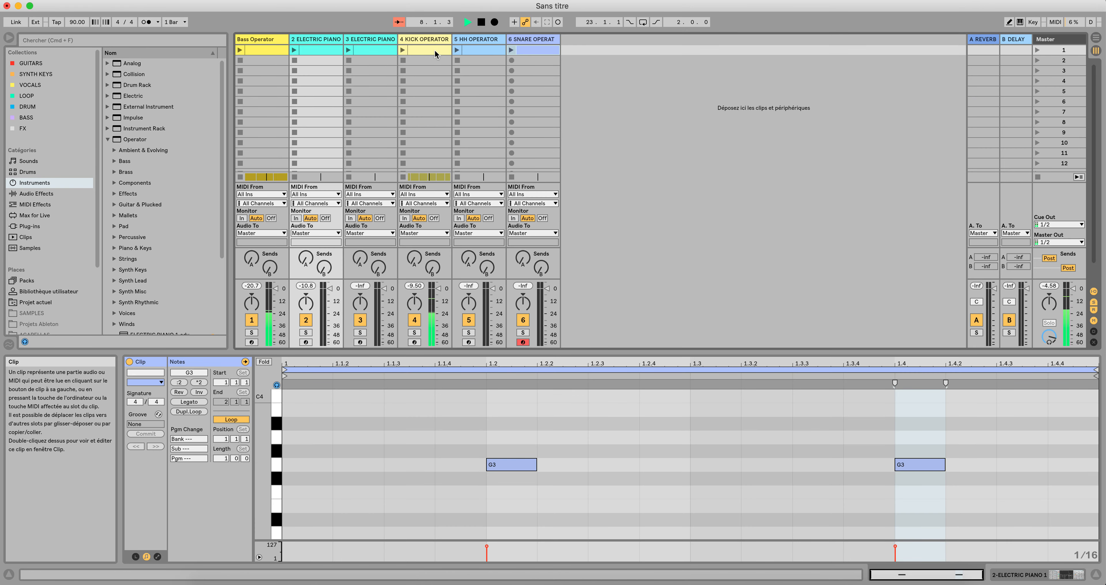
right_click(541, 54)
left_click(806, 120)
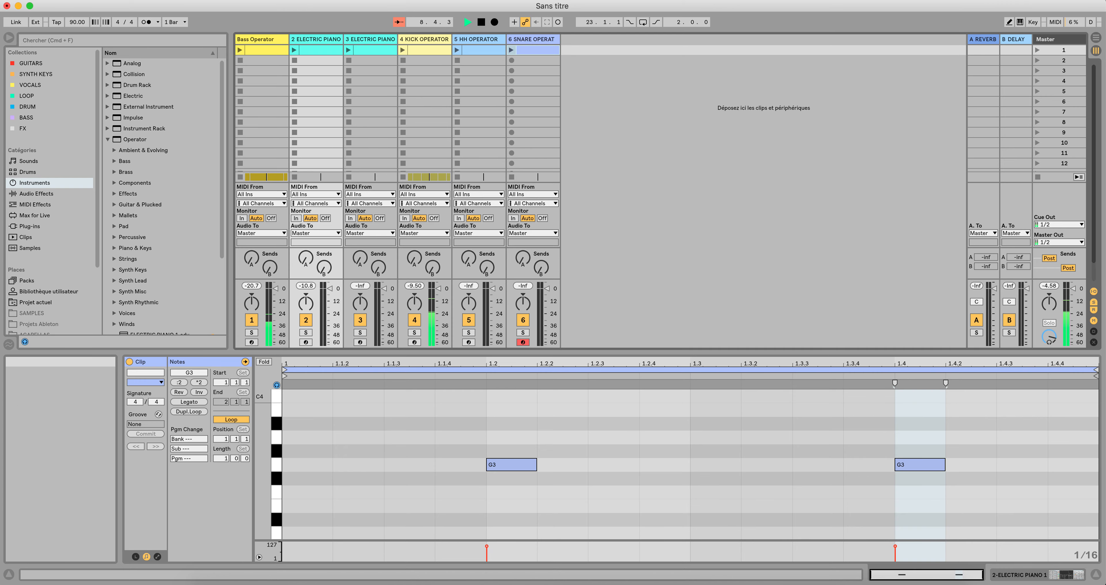
key("Tab")
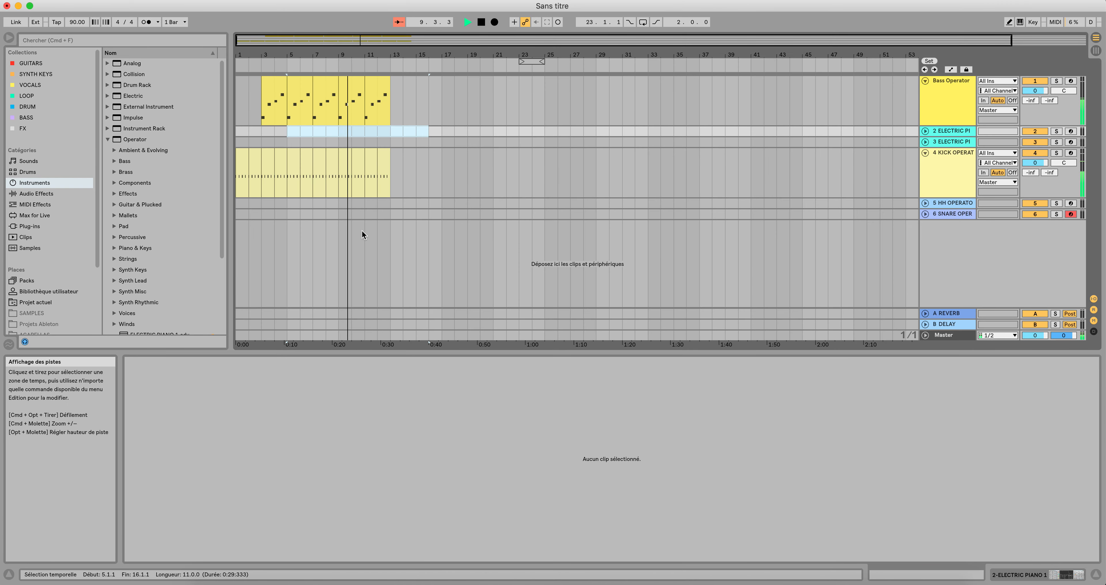
right_click(286, 211)
left_click(292, 215)
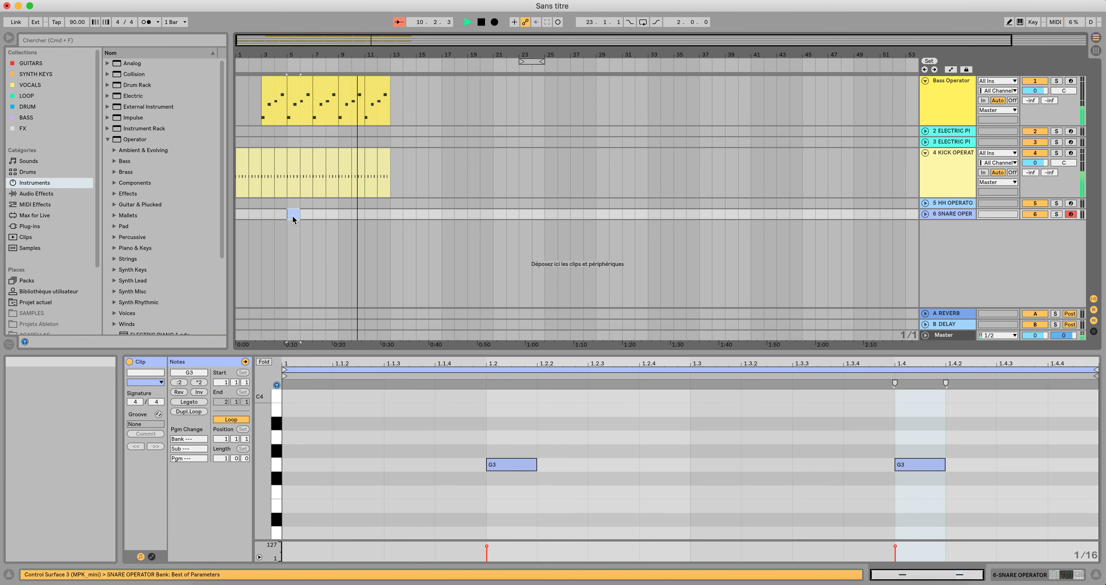
Duplicate the snare clip until it fills bars 5 to 13, and play the arrangement from the start.
key("super+d")
key("super+d")
key("super+d")
key("super+d")
key("super+d")
key("super+d")
key("super+d")
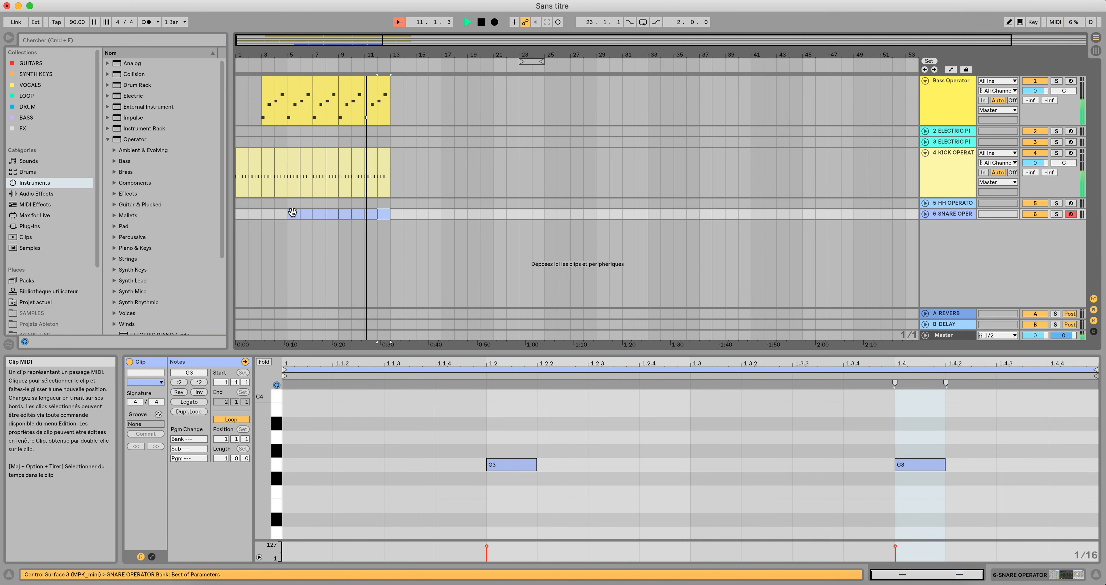
key("super+d")
left_click(246, 65)
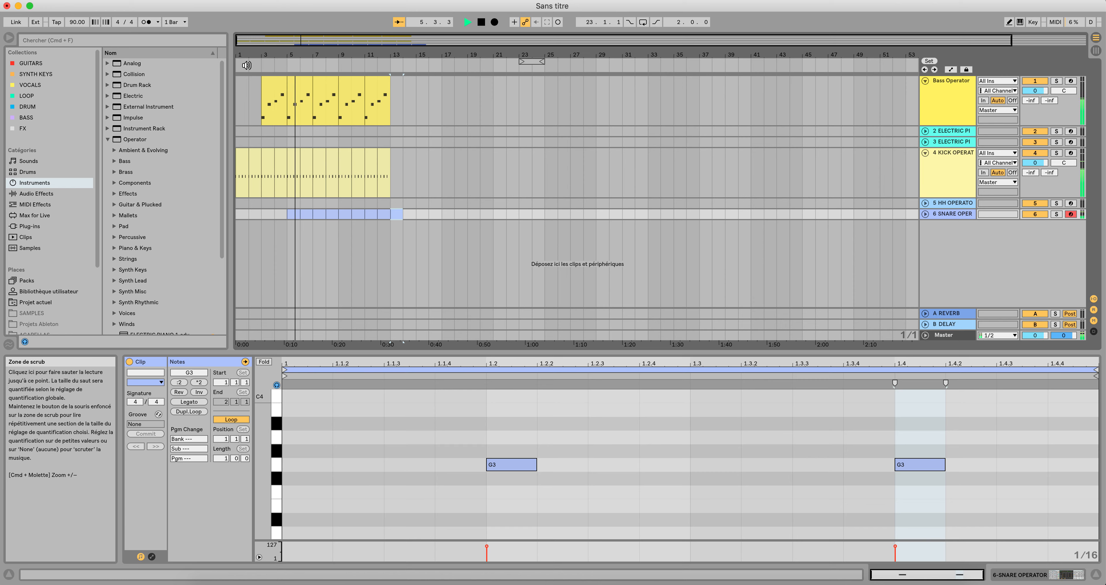
Copy the hi-hat clip from Session view and paste it at bar 6 on the HH Operator track in Arrangement view.
left_click(1095, 50)
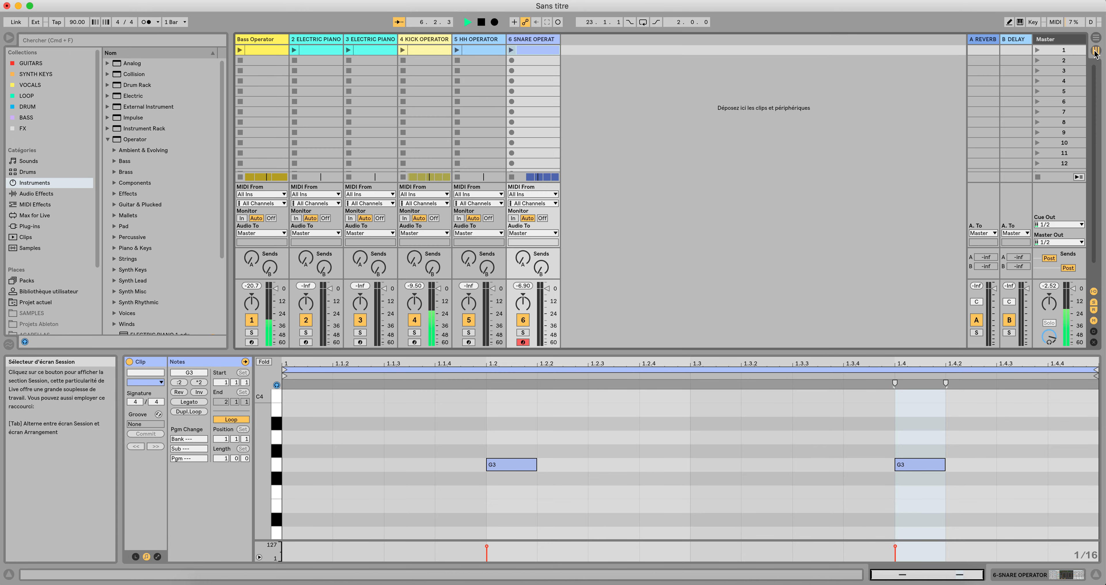
right_click(491, 54)
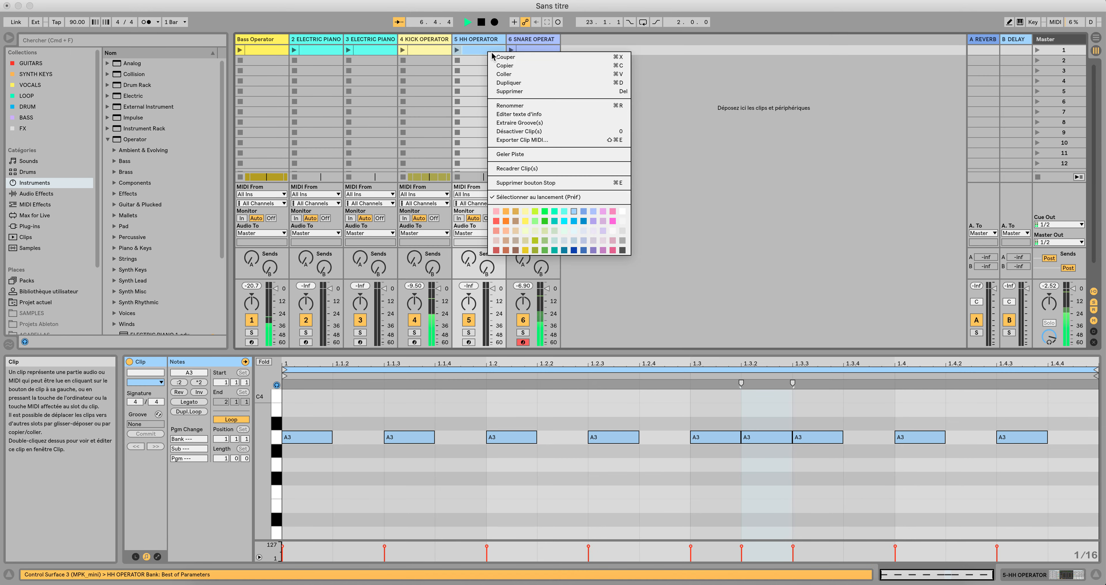
left_click(498, 66)
left_click(1096, 37)
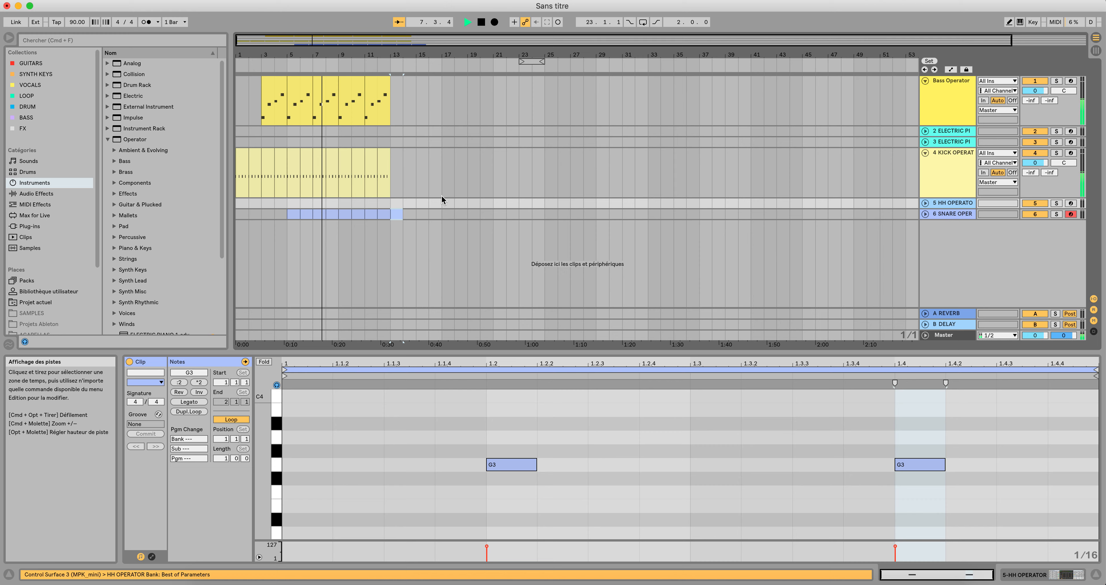
left_click(301, 202)
right_click(302, 203)
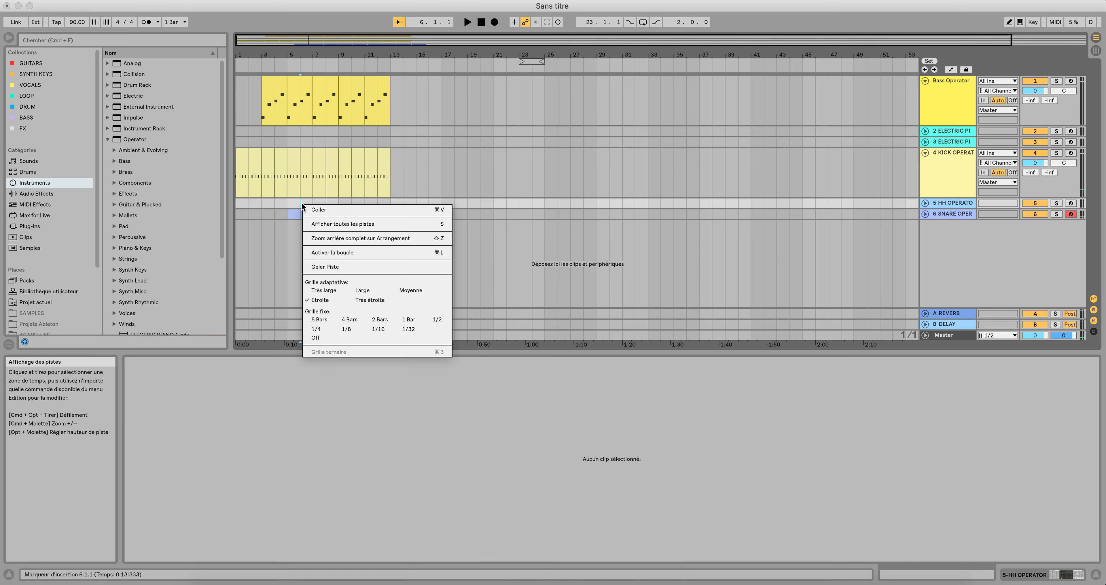
left_click(316, 215)
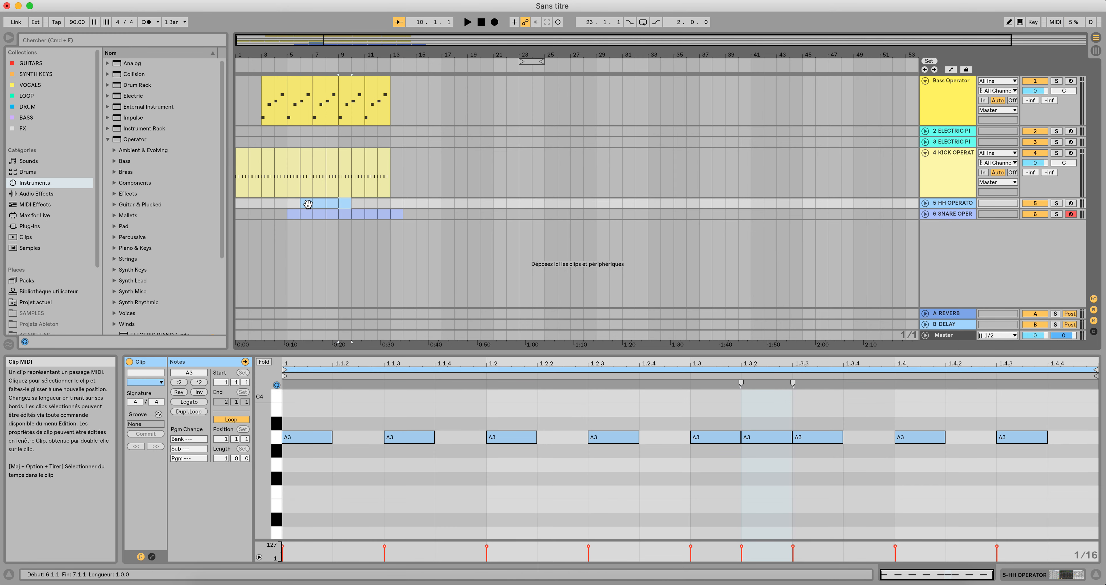
Duplicate the hi-hat clip up to bar 13, and delete the extra snare clip at bar 13.
key("super+d")
left_click(395, 215)
key("Delete")
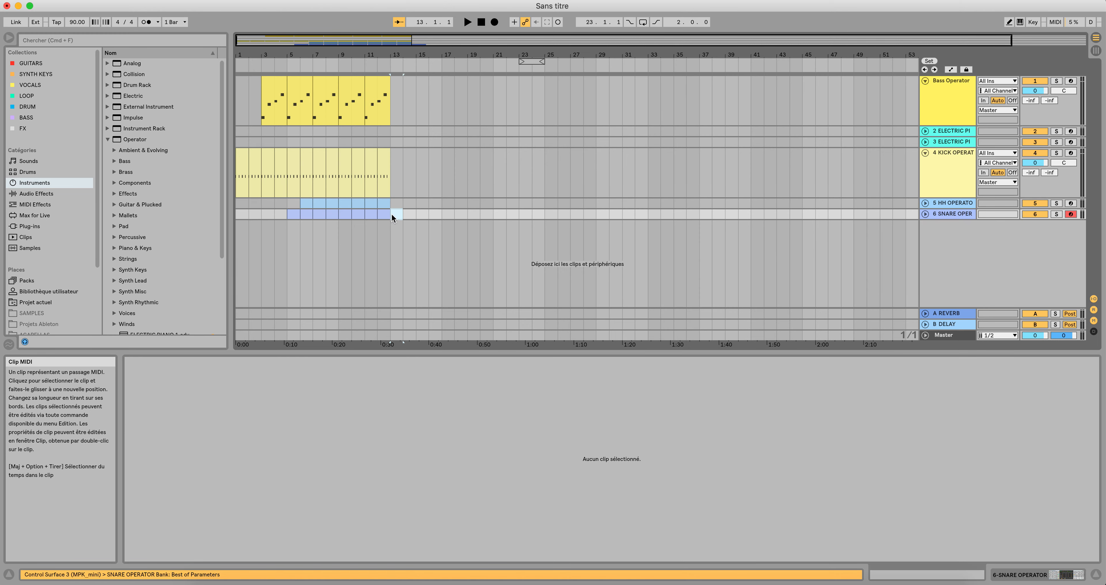
left_click(255, 62)
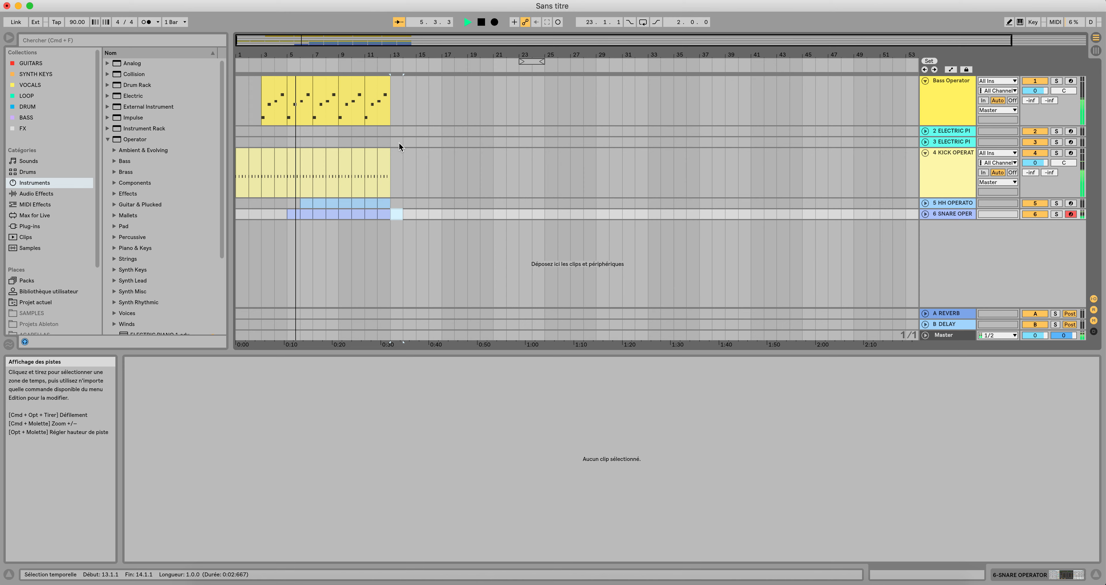
Delete the hi-hat clip at bar 6 in the arrangement and stop playback.
left_click(306, 203)
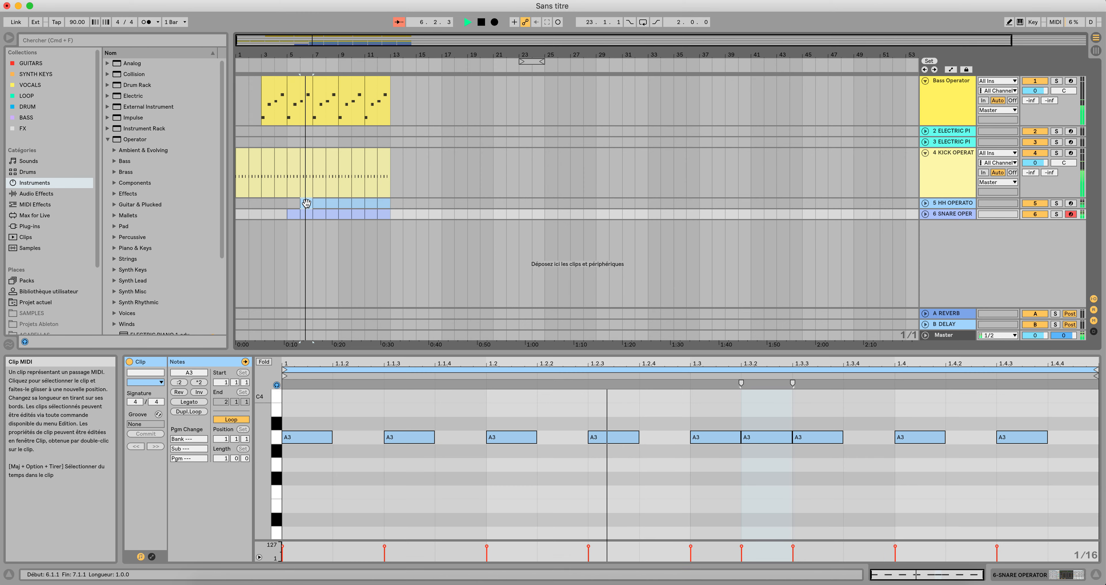
key("Delete")
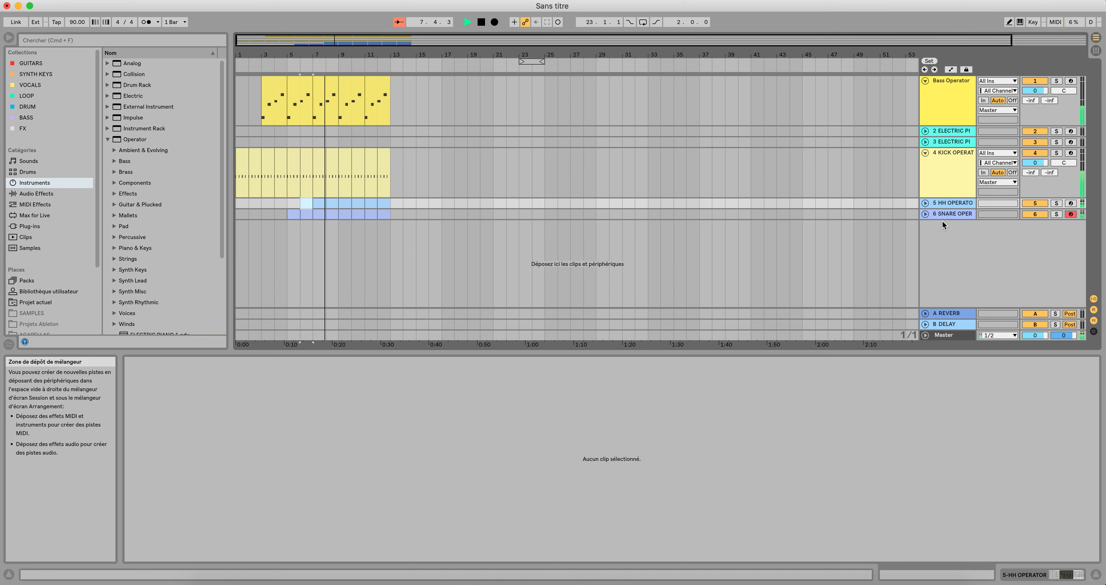
left_click(291, 202)
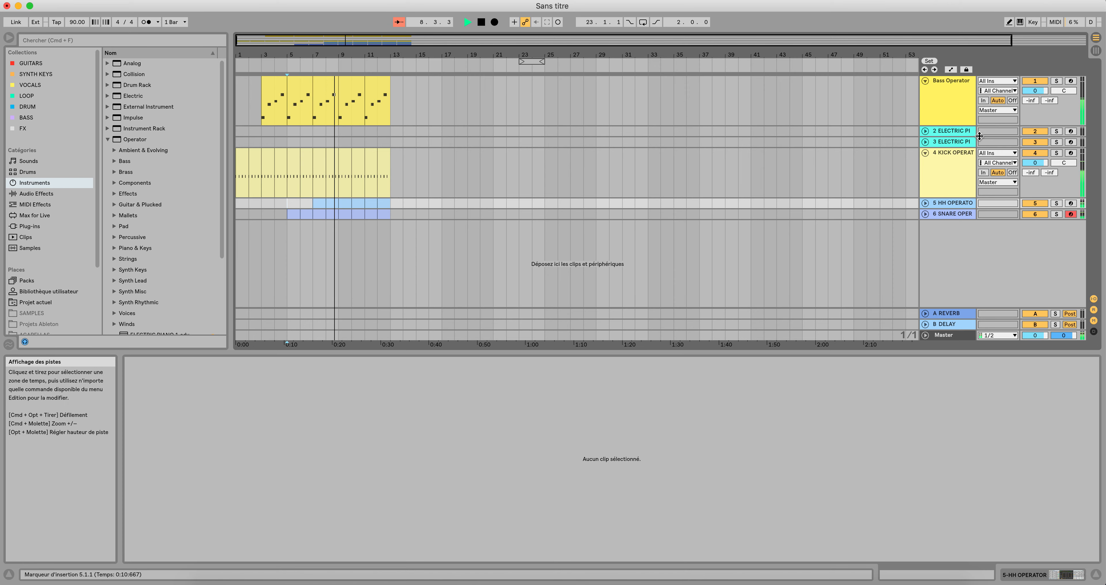
key("space")
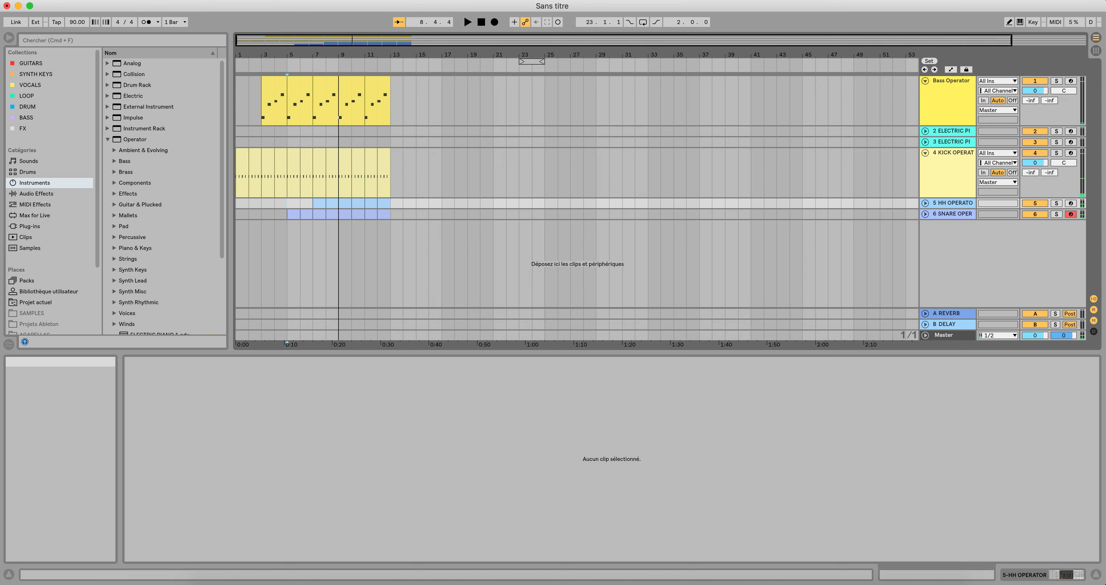
Copy the chord clip from Session view and place it from bar 9 to bar 13 on the first electric piano track in Arrangement view.
key("Tab")
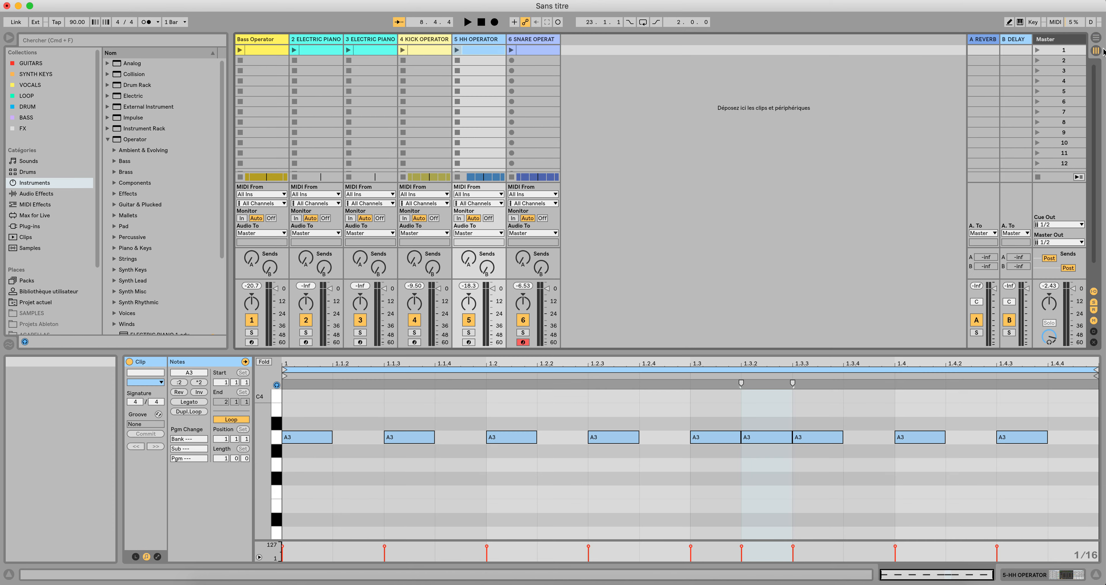
right_click(316, 53)
left_click(531, 87)
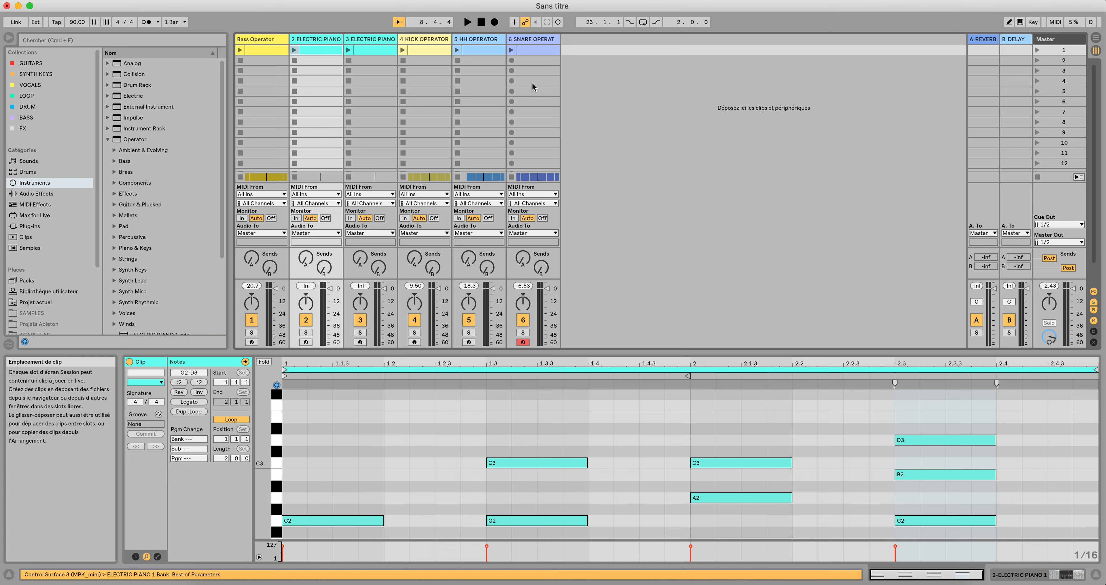
left_click(1096, 38)
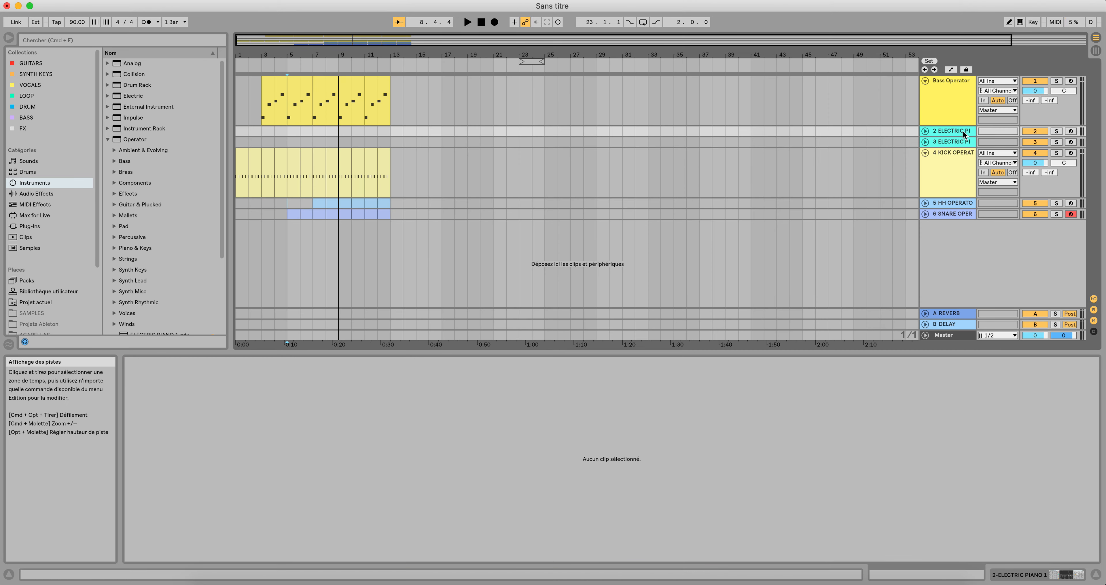
right_click(338, 132)
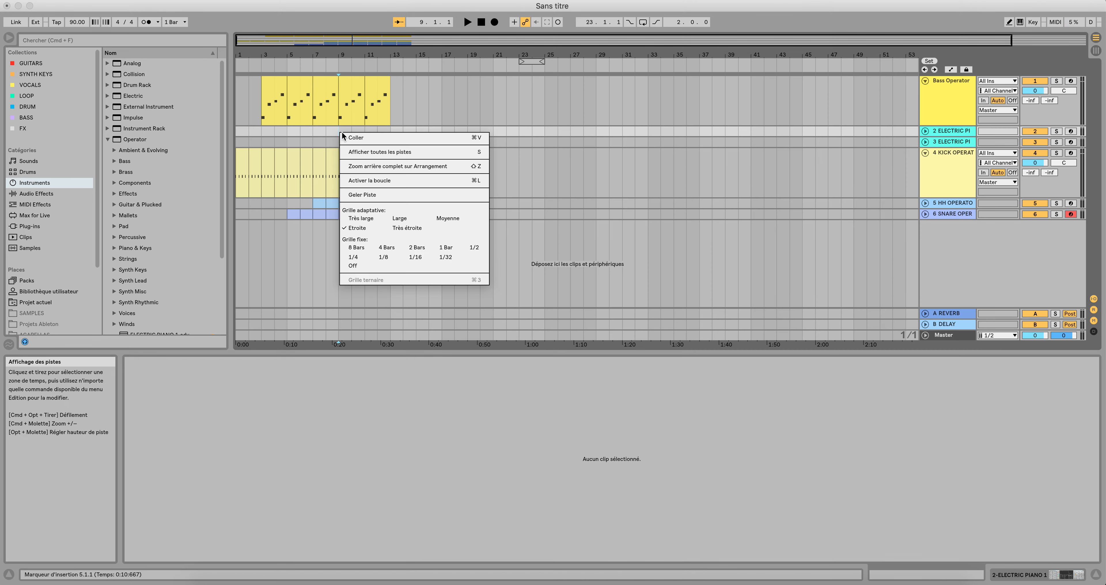
left_click(352, 136)
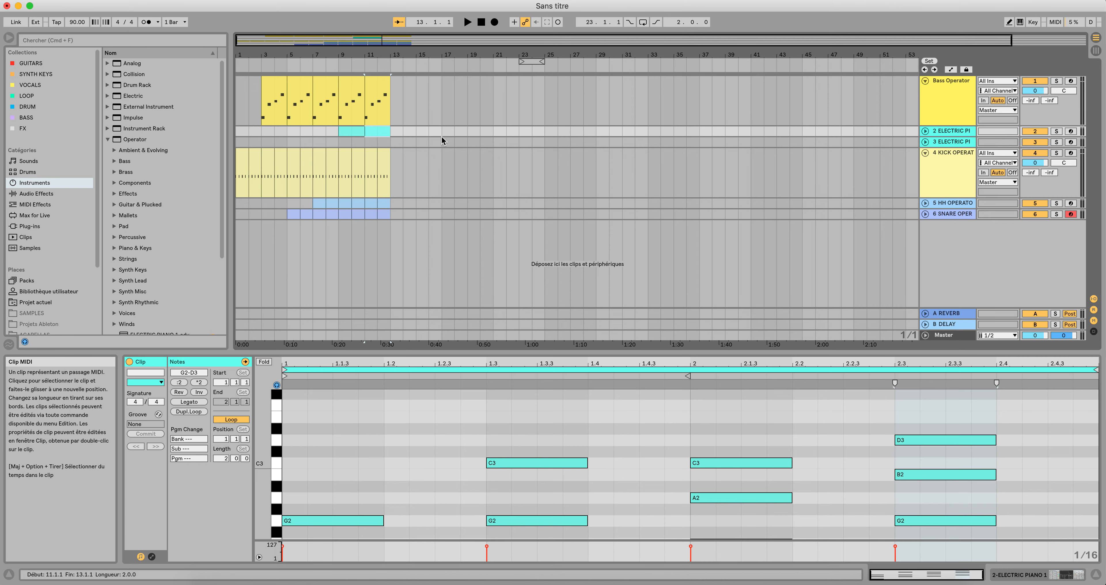
Copy the melody clip from Session view and paste it at bar 11 on the second electric piano track.
key("Tab")
right_click(381, 50)
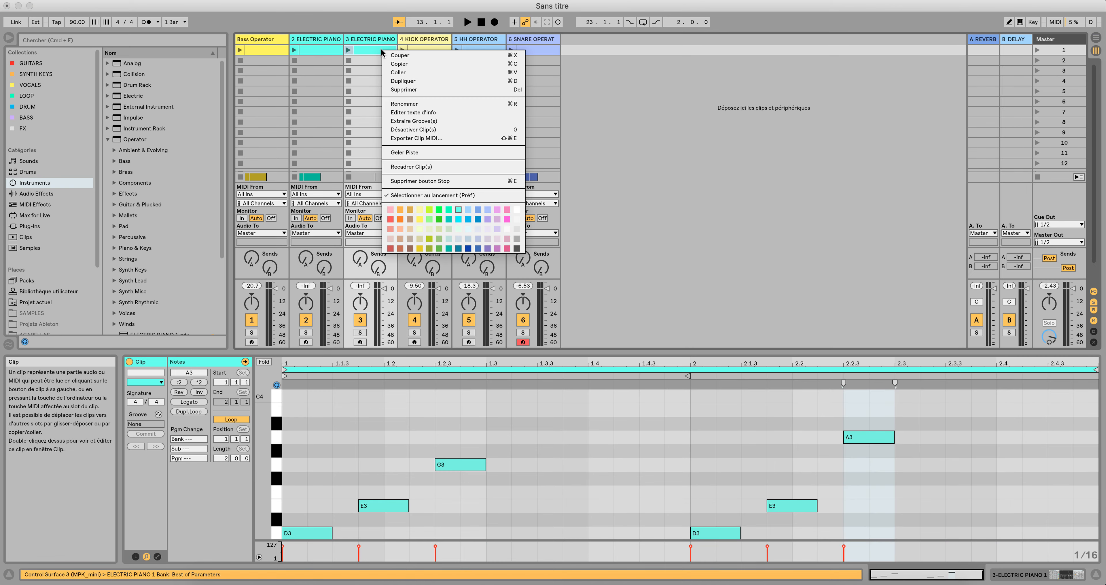
key("Escape")
key("Tab")
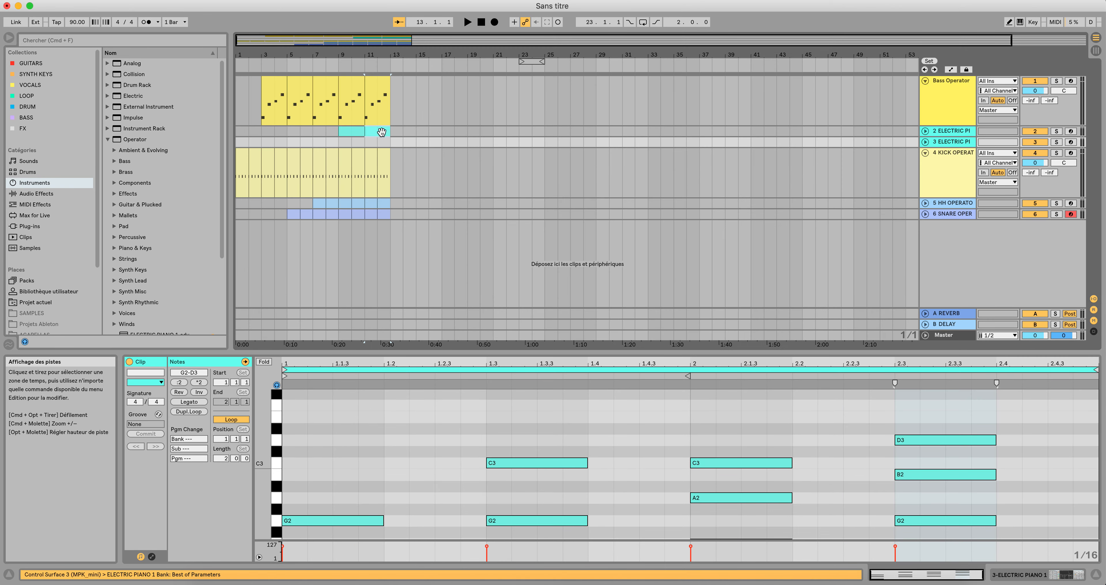
left_click(366, 140)
right_click(365, 140)
left_click(395, 182)
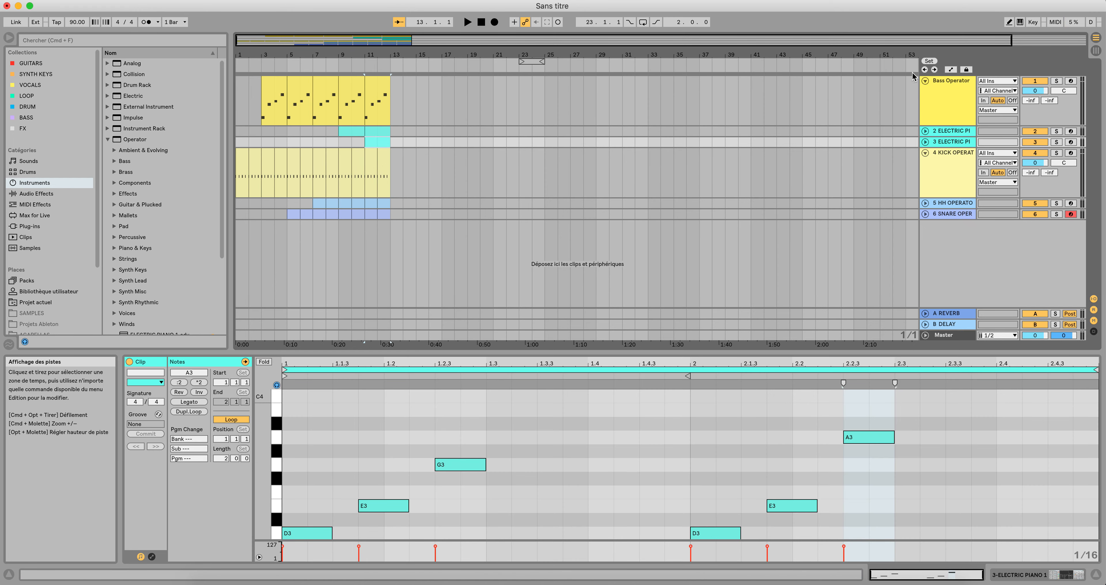
Delete the melody clip at bar 11 from the second electric piano track in Arrangement view.
left_click(1095, 51)
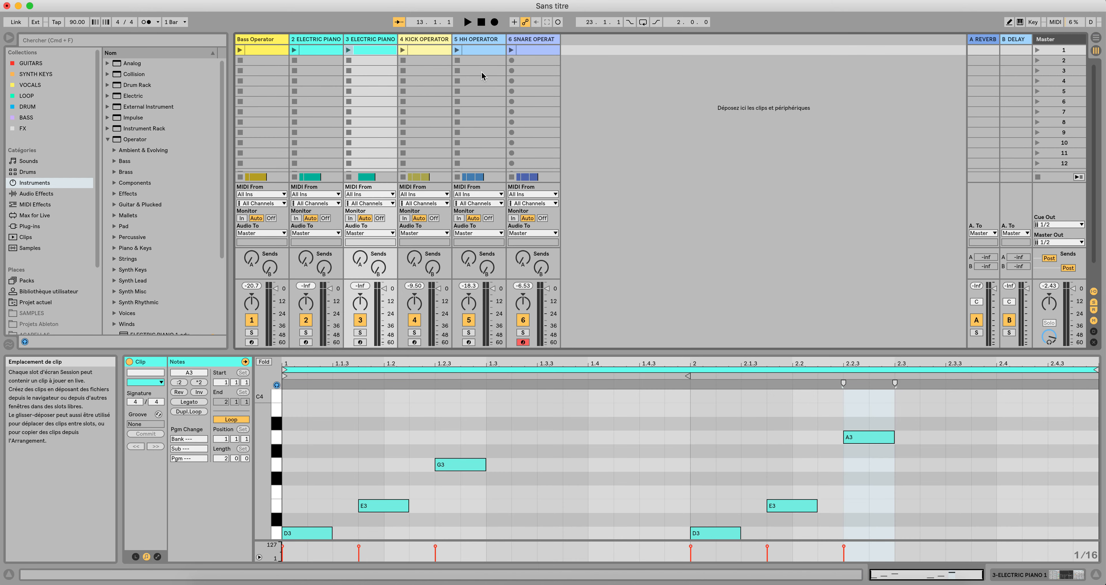
key("Tab")
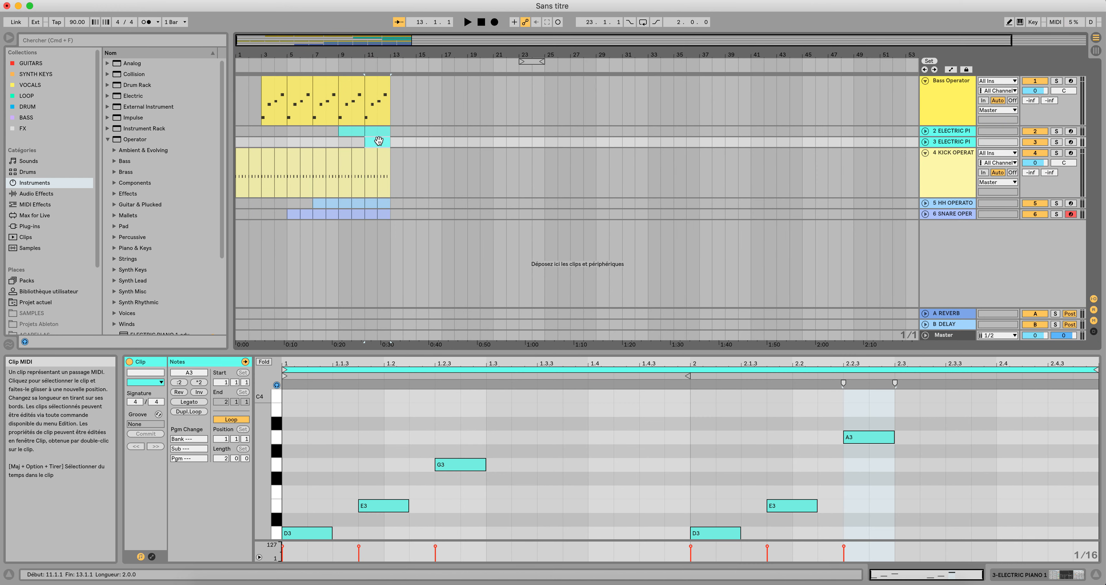
key("Delete")
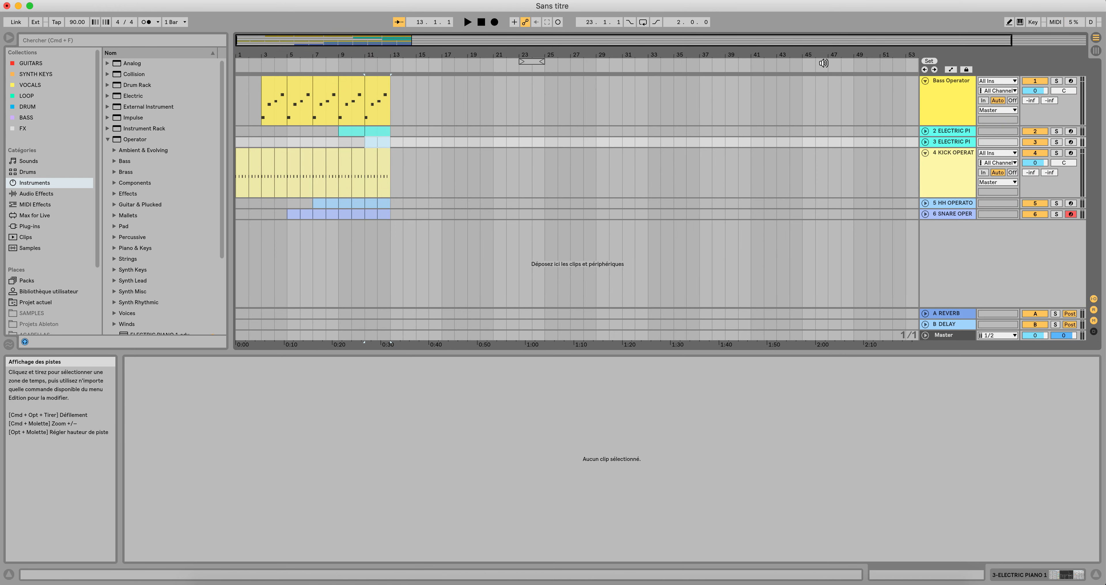
Color the second electric piano track and its Session view melody clip bright pink.
left_click(1095, 53)
right_click(375, 39)
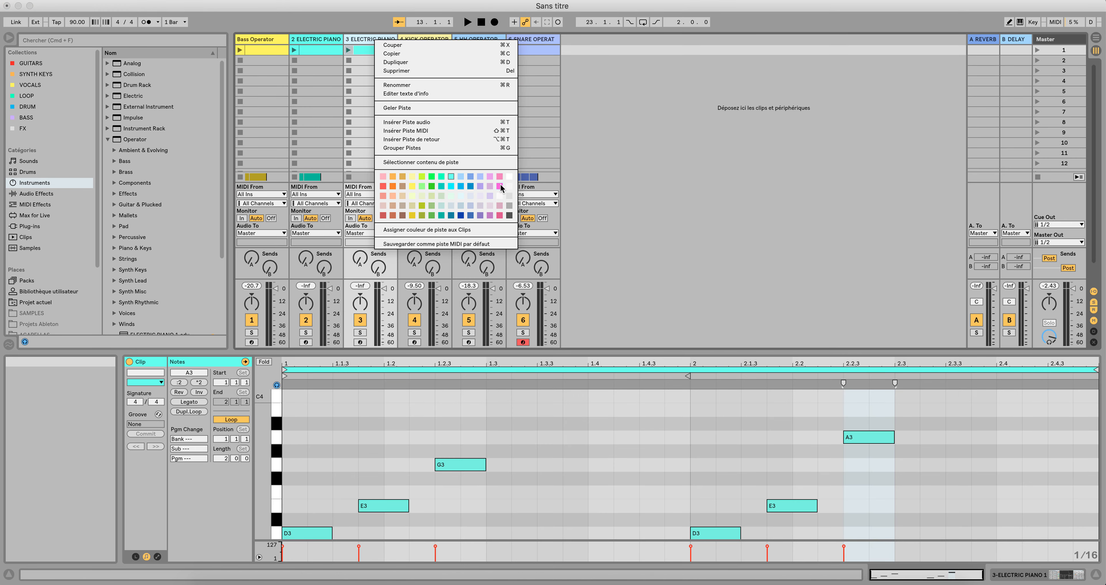
left_click(500, 186)
right_click(372, 51)
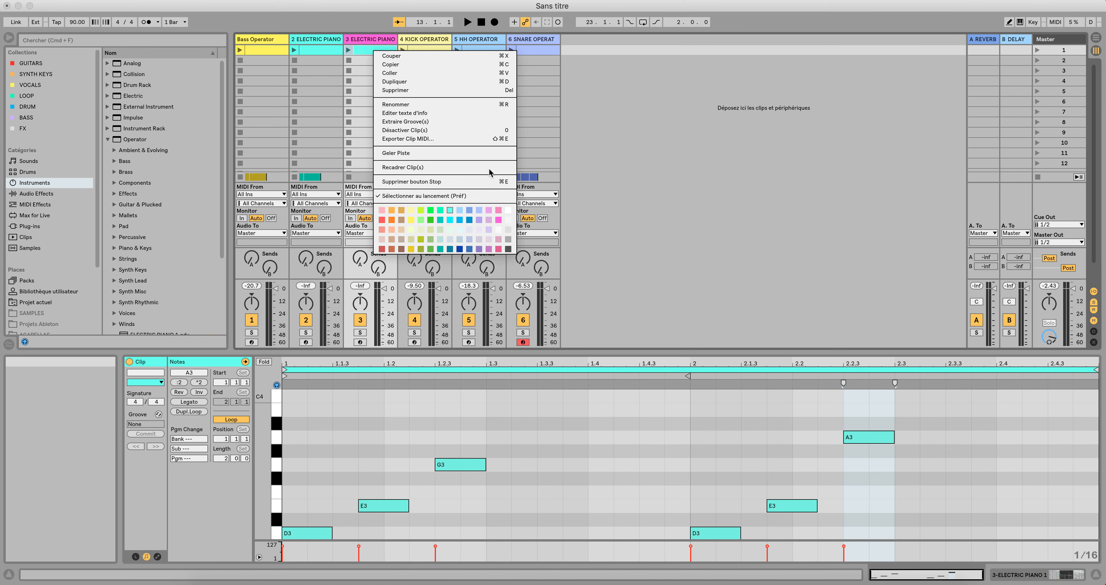
left_click(500, 220)
Copy the pink melody clip into Arrangement view at bar 11 on the second electric piano track, and play the arrangement from the start.
right_click(384, 52)
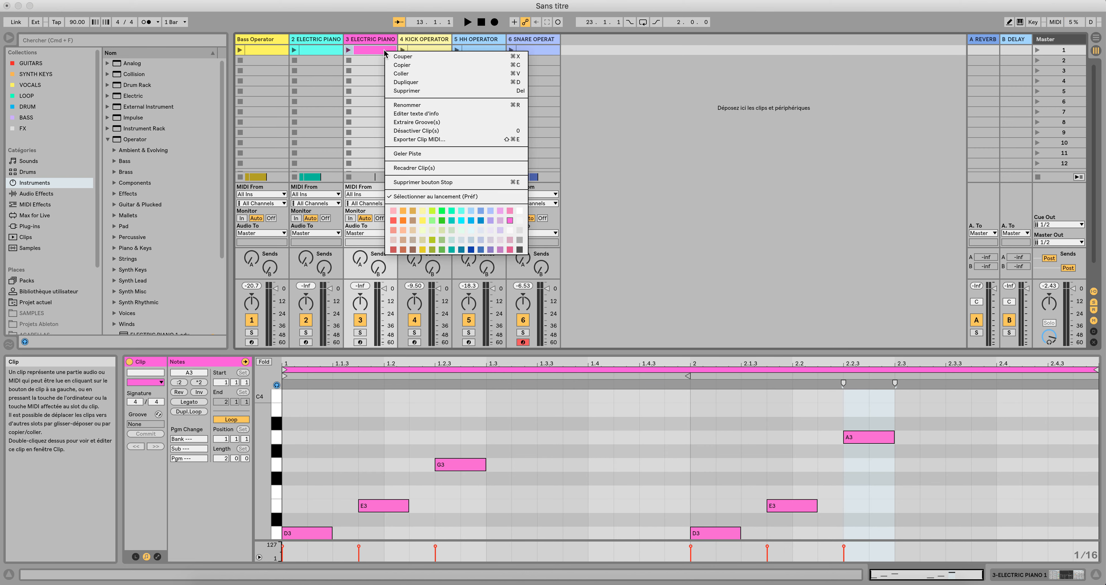
left_click(398, 65)
left_click(1096, 39)
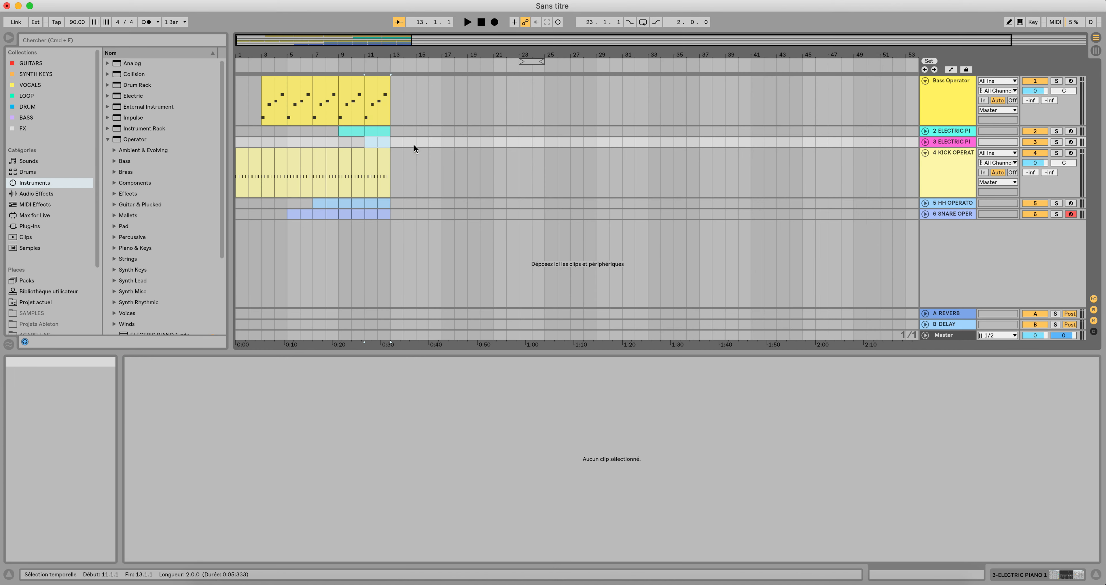
right_click(364, 140)
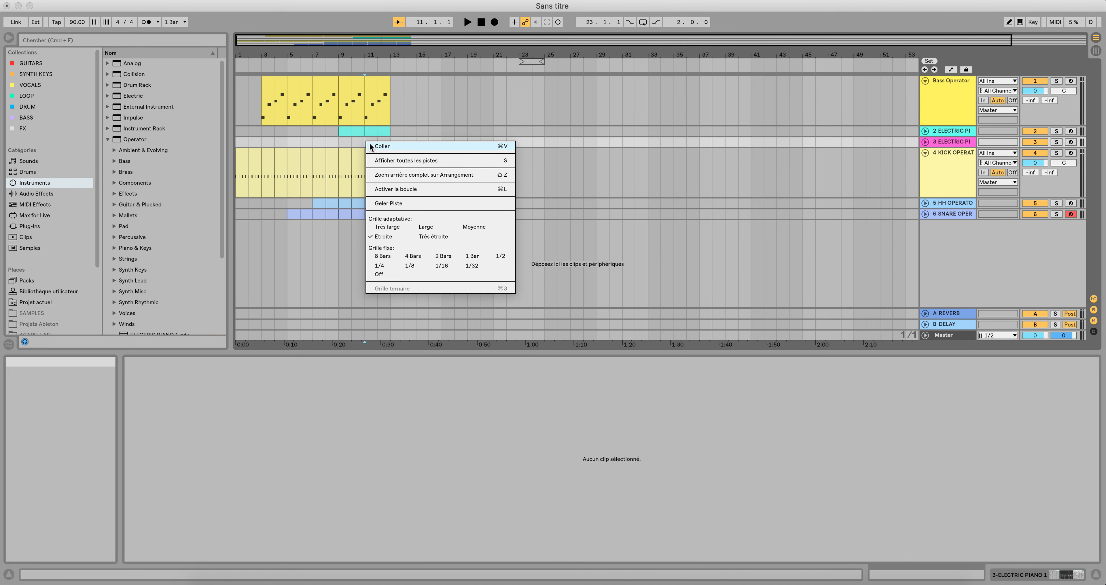
left_click(385, 161)
left_click(482, 22)
key("space")
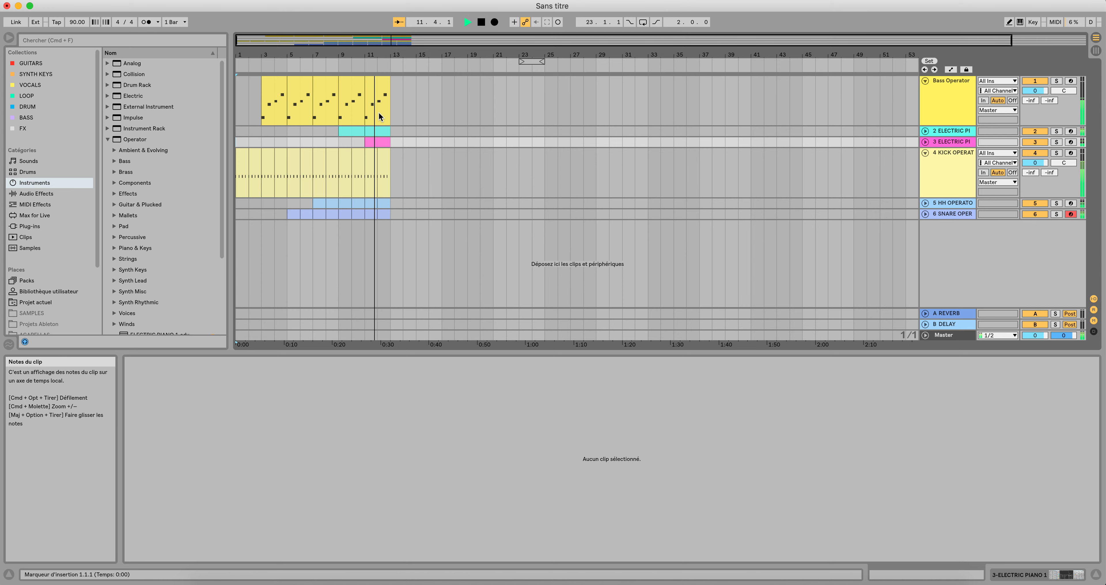
Duplicate the last bass clip twice so the bass part extends to bar 17.
left_click(383, 87)
key("super+d")
key("super+d")
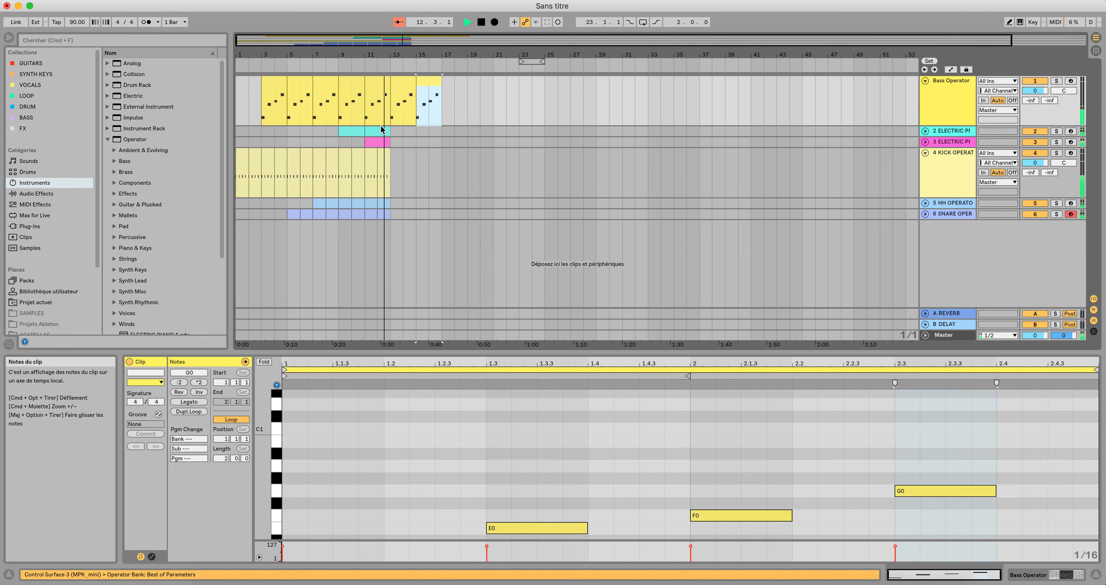
Duplicate the last chord clip twice up to bar 17, and delete the copy at bar 13.
left_click(381, 131)
key("super+d")
key("super+d")
left_click(400, 130)
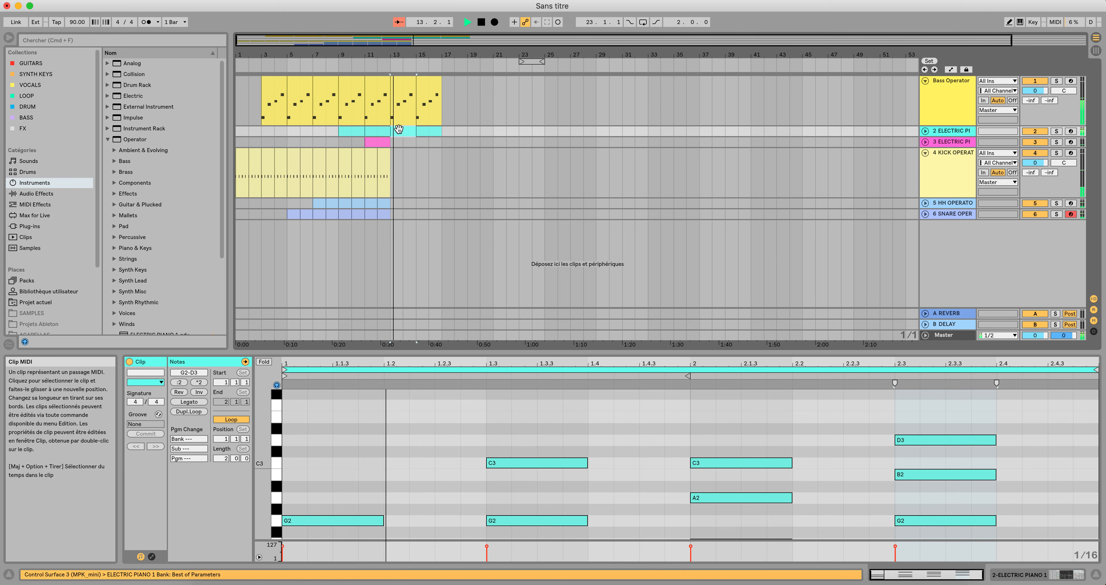
key("Delete")
Duplicate the last kick clip up to bar 17, leaving bars 13 and 14 empty.
left_click(381, 160)
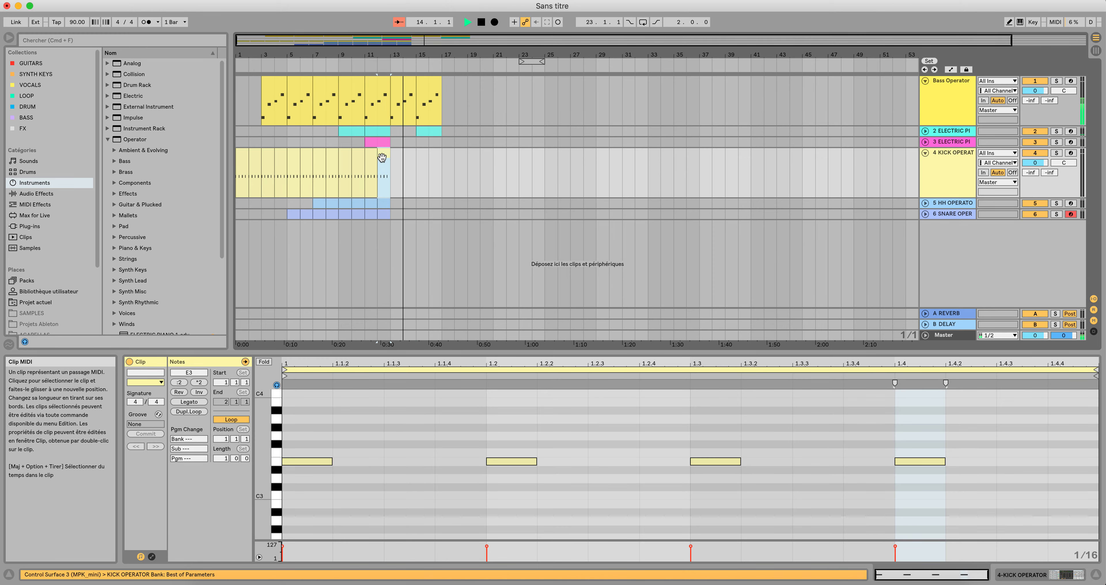
key("super+d")
key("super+d")
left_click(396, 156)
key("Delete")
Duplicate the last hi-hat clip four times so the hi-hat part extends to bar 17.
left_click(384, 202)
key("super+d")
key("super+d")
key("super+d")
key("super+d")
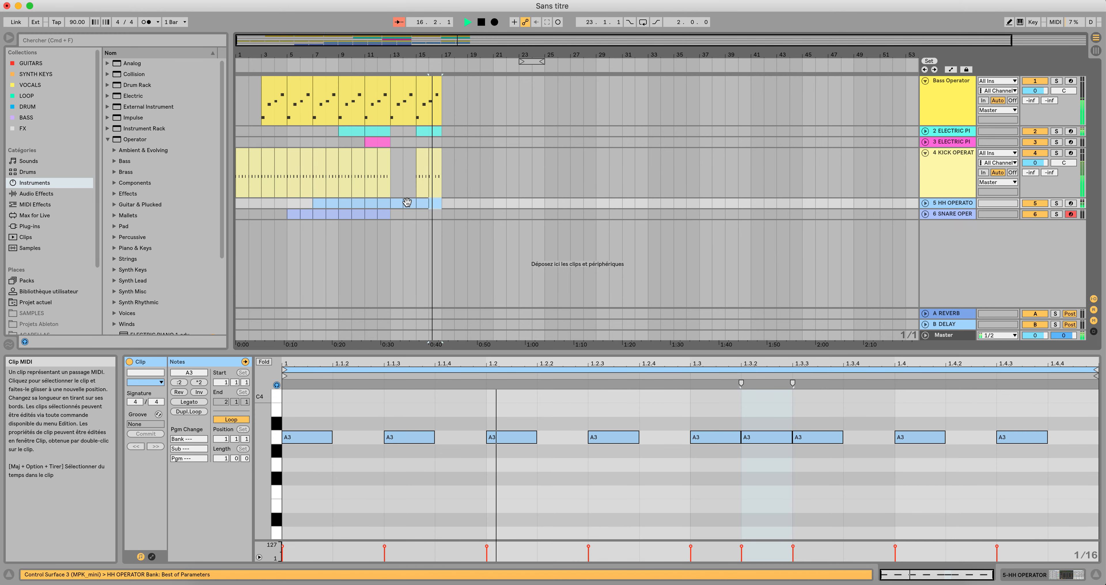
Copy the last snare clip to bar 17 on the snare track and duplicate it up to bar 20.
left_click(383, 214)
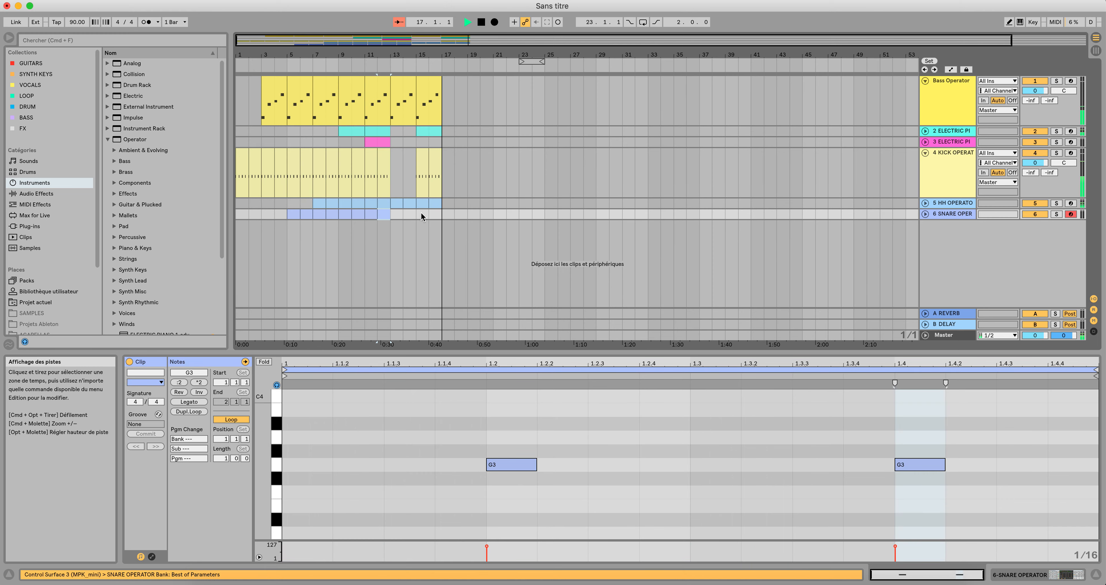
left_click(442, 214)
key("super+v")
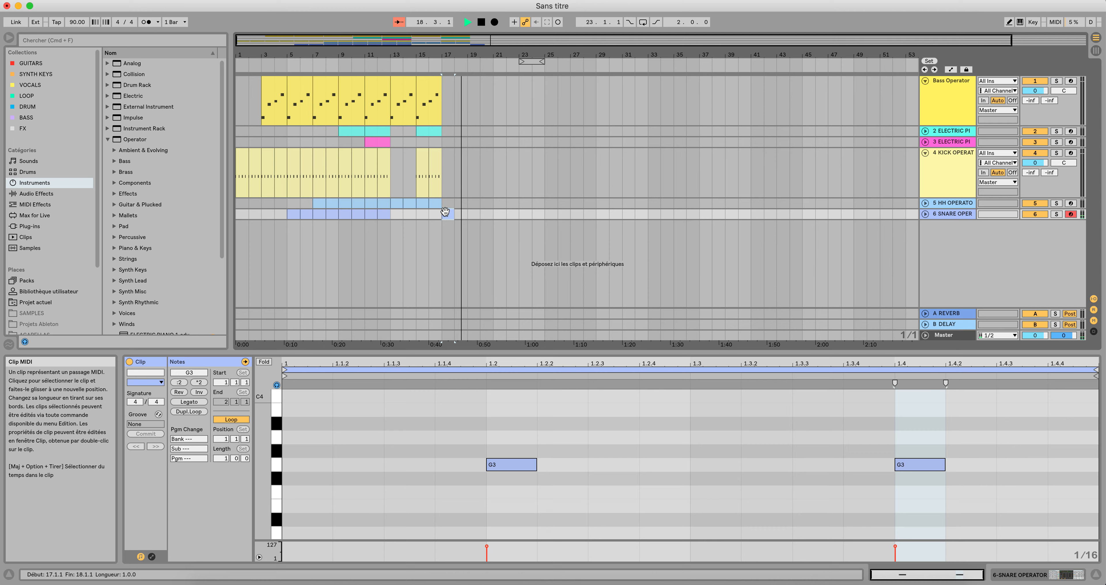
key("super+d")
key("super+d")
Duplicate the last hi-hat clip up to bar 22 and the last kick clip up to bar 21.
left_click(435, 202)
key("super+d")
key("super+d")
key("super+d")
key("super+d")
left_click(437, 167)
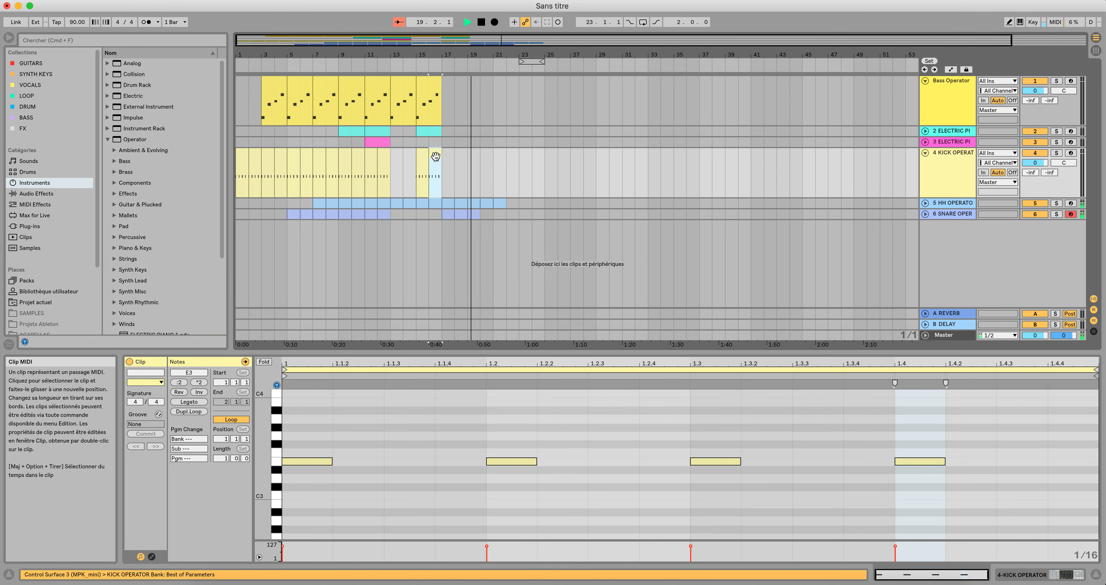
key("super+d")
key("super+d")
Duplicate the last chord clip and the last bass clip three times each, extending both parts to bar 23.
left_click(435, 131)
key("super+d")
key("super+d")
key("super+d")
left_click(435, 103)
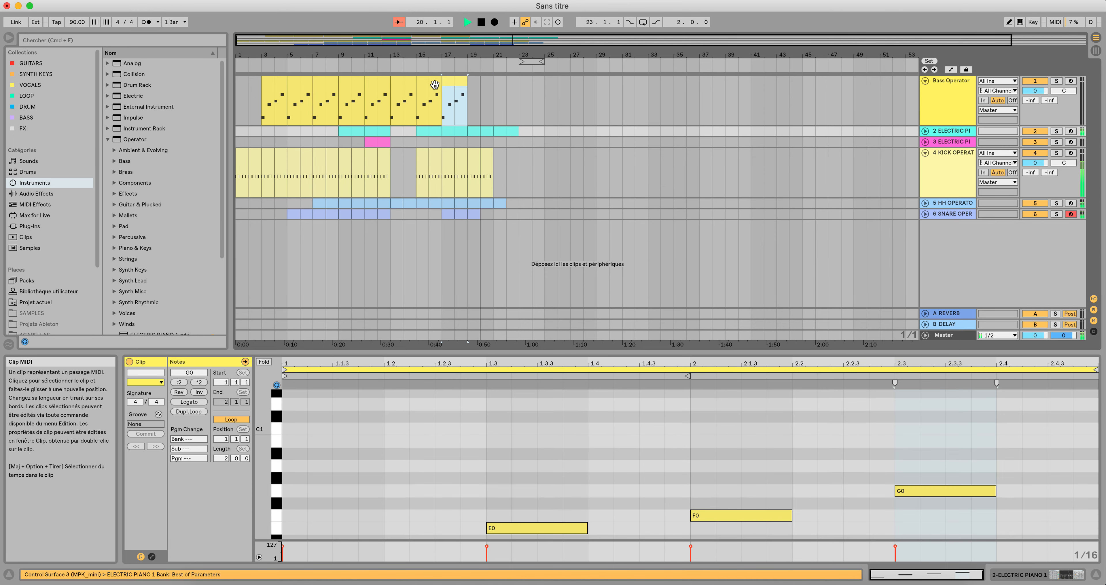
key("super+d")
key("super+d")
key("super+d")
Duplicate the last snare clip up to bar 22 and the last kick clip up to bar 24.
left_click(470, 214)
key("super+d")
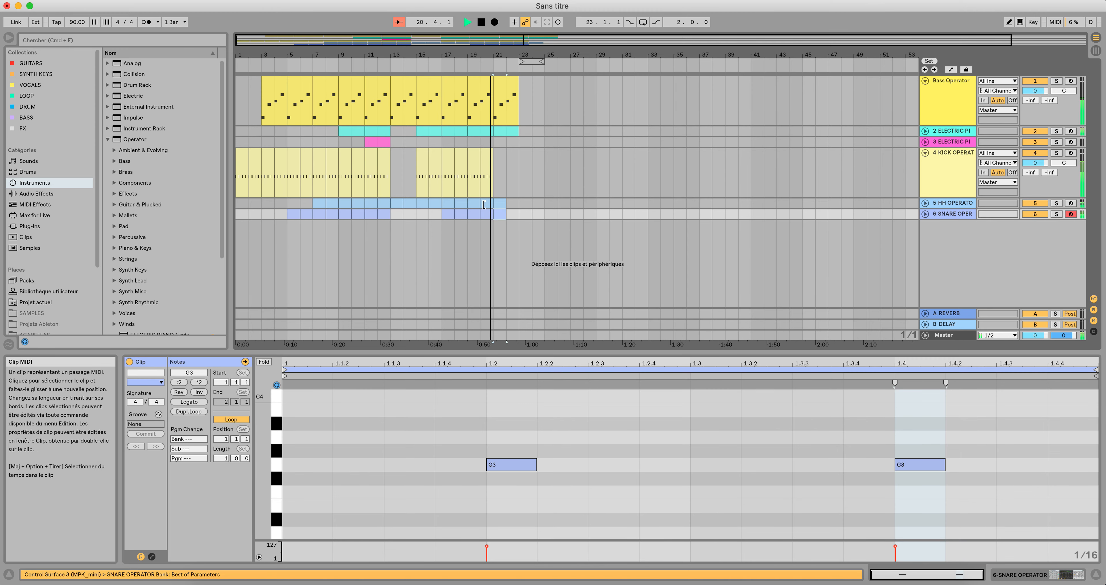
left_click(484, 158)
key("super+d")
key("super+d")
key("super+d")
Duplicate the last hi-hat clip and the last snare clip once each, extending both parts to bar 23.
left_click(502, 204)
key("super+d")
left_click(500, 213)
key("super+d")
Delete the extra kick clip at bar 23 and stop playback.
left_click(525, 181)
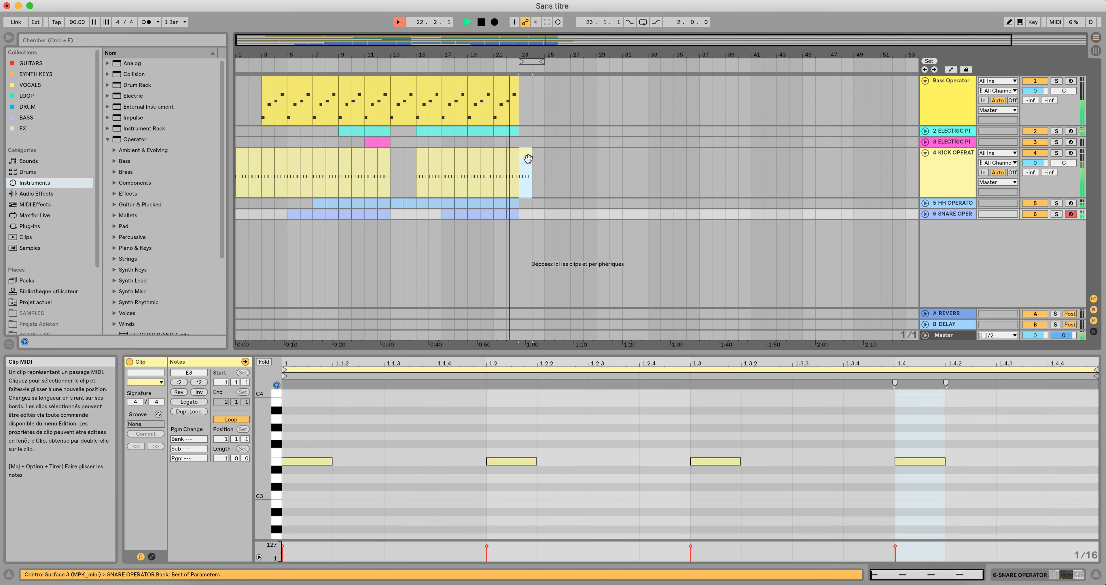
key("Delete")
left_click(482, 26)
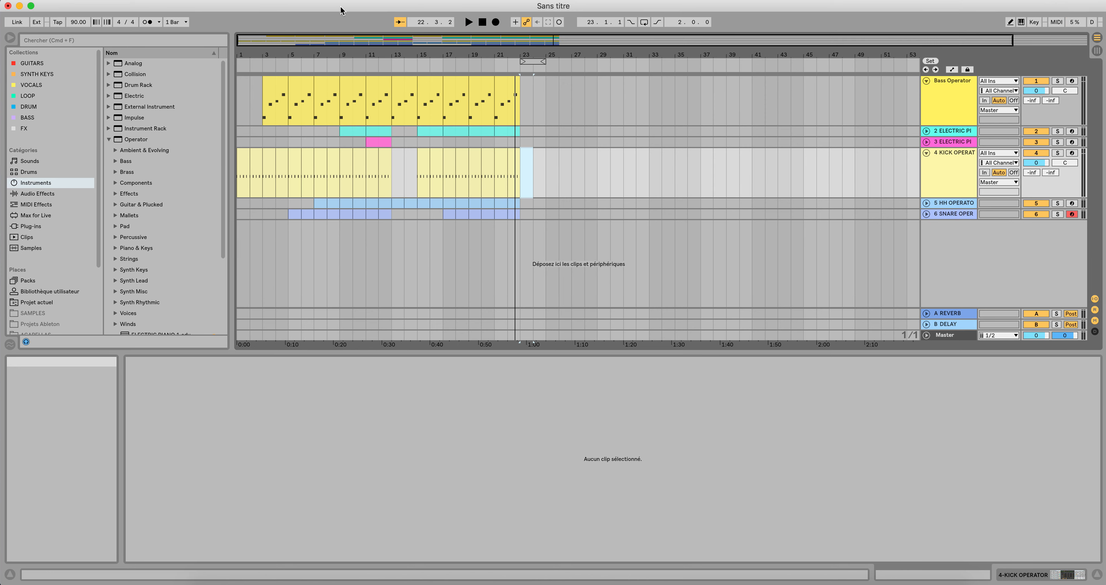
left_click_drag(340, 10, 343, 10)
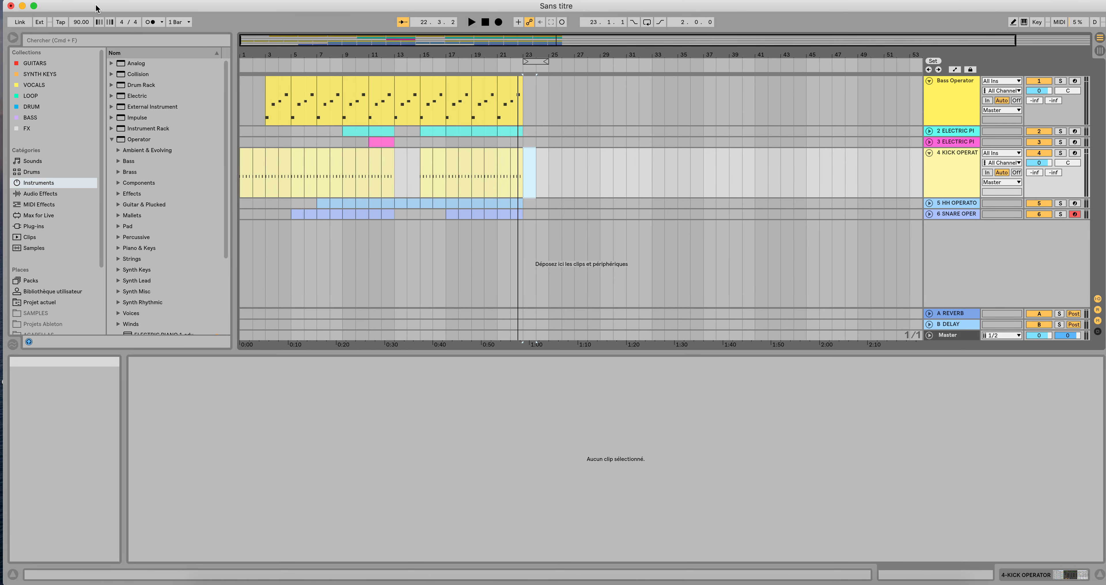
Set the arrangement loop to start at bar 1 and run 23 bars, selecting that range across all tracks.
left_click(67, 0)
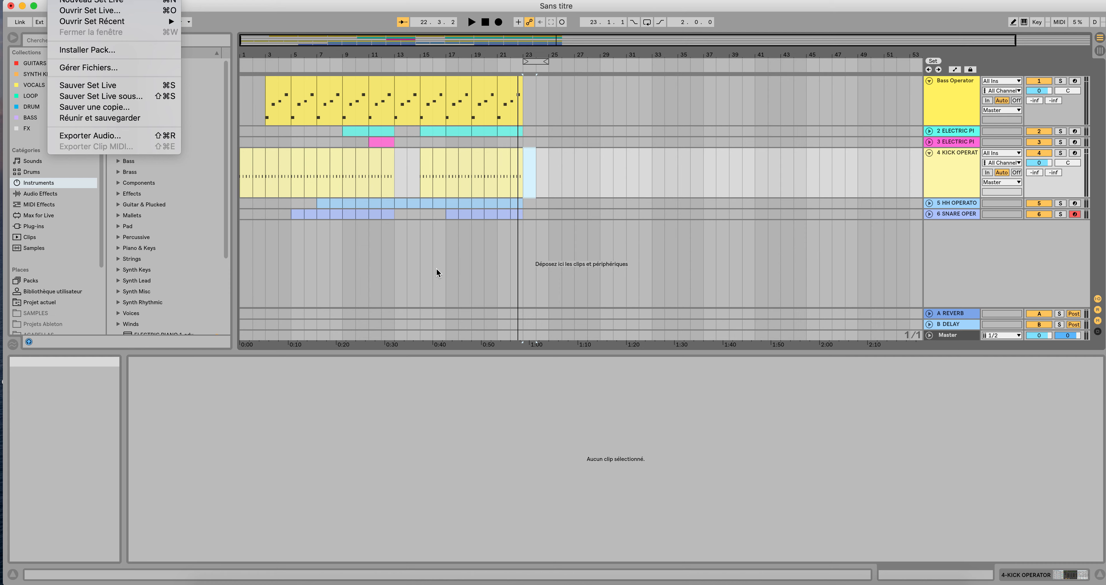
left_click(422, 61)
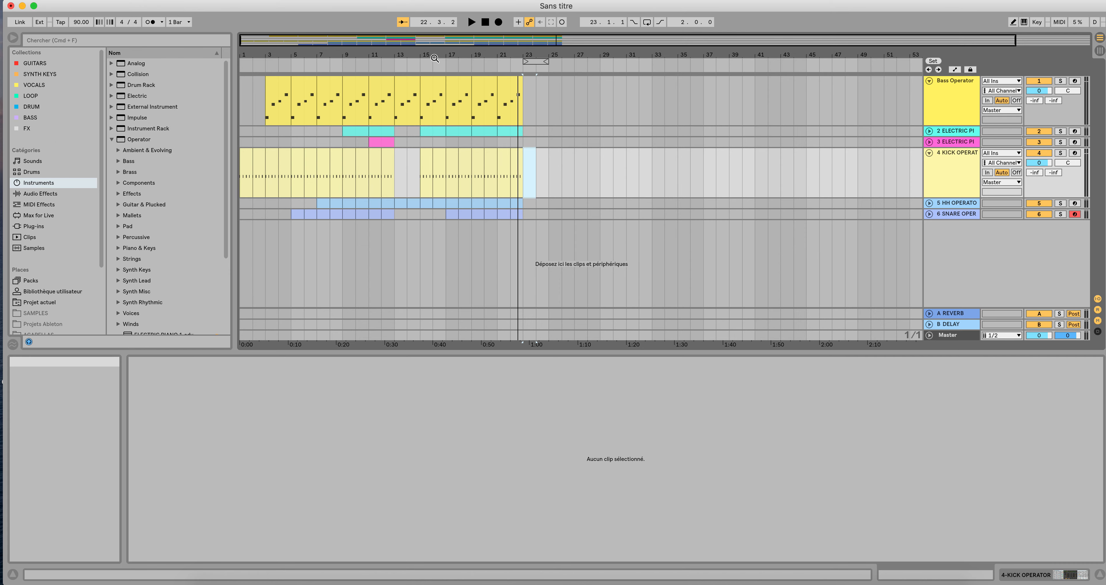
left_click_drag(525, 61, 242, 60)
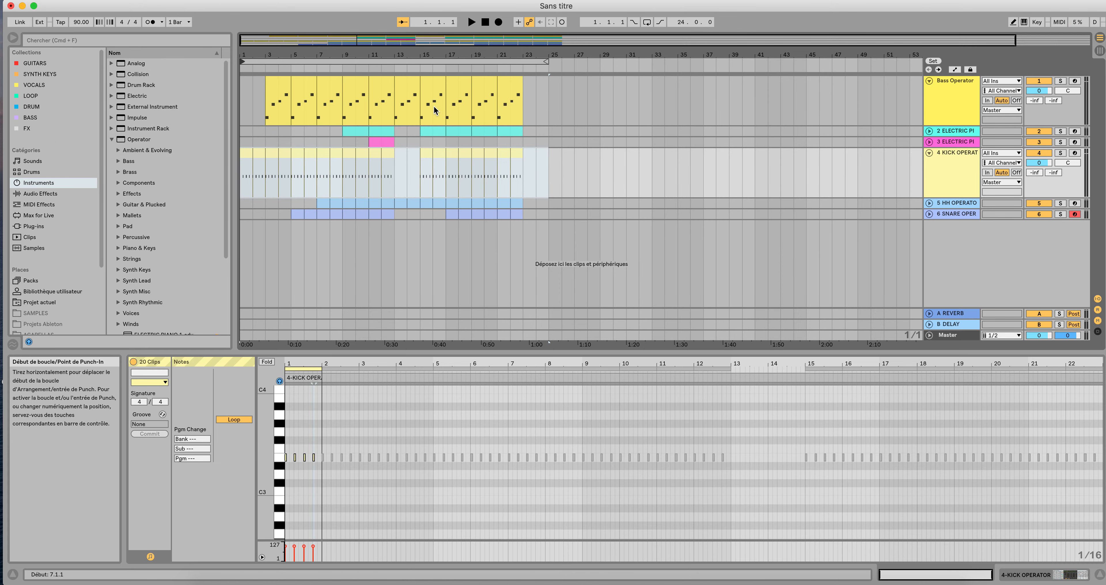
left_click(452, 62)
left_click_drag(546, 61, 532, 63)
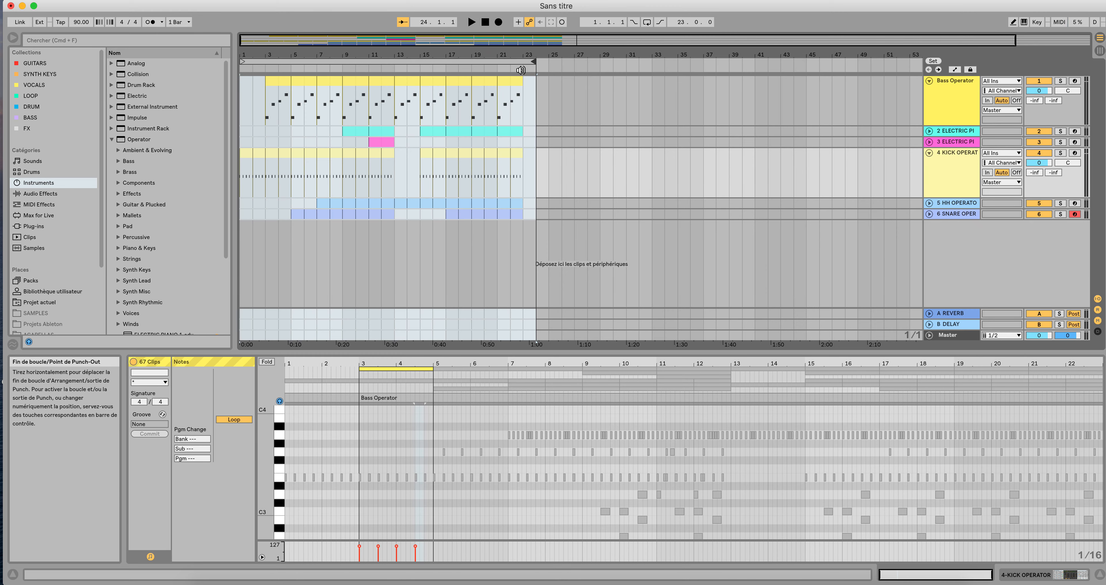
Go through the audio export of the Master track as far as choosing the Bureau folder, and cancel it.
left_click(61, 0)
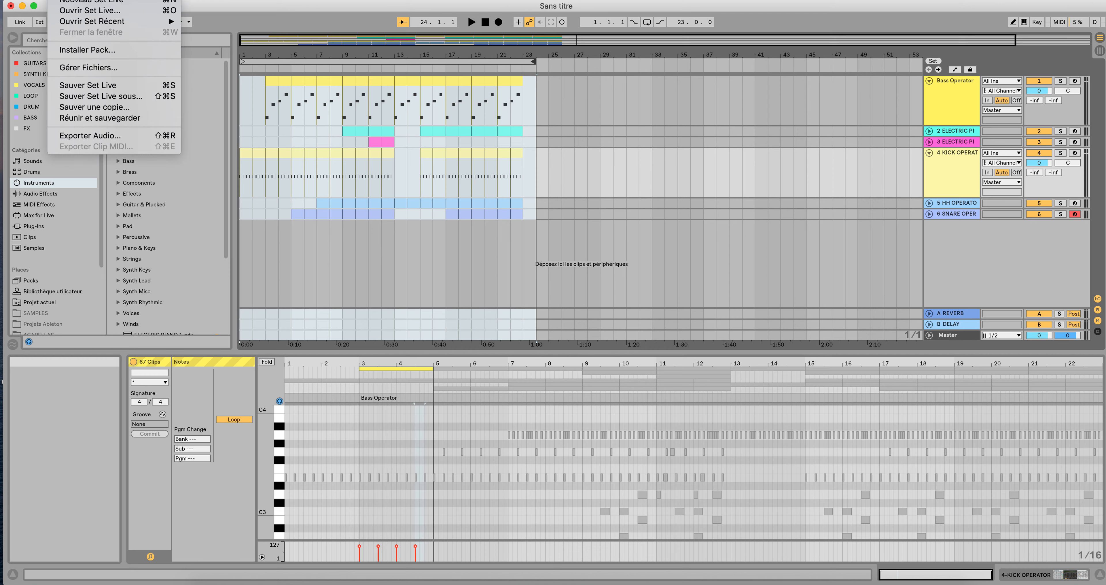
left_click(109, 135)
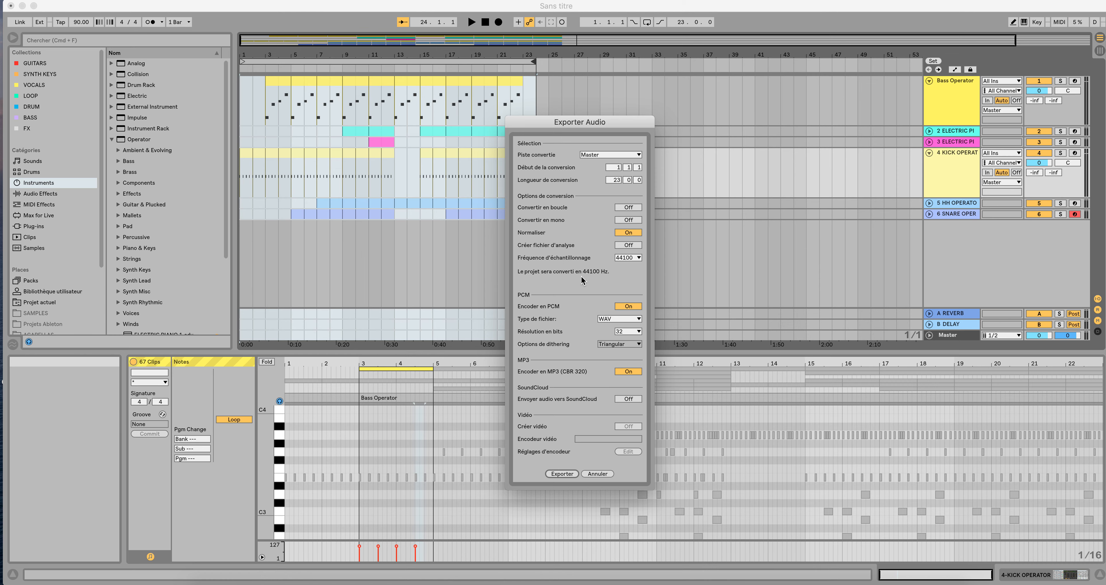
left_click(615, 323)
left_click(614, 325)
left_click(566, 473)
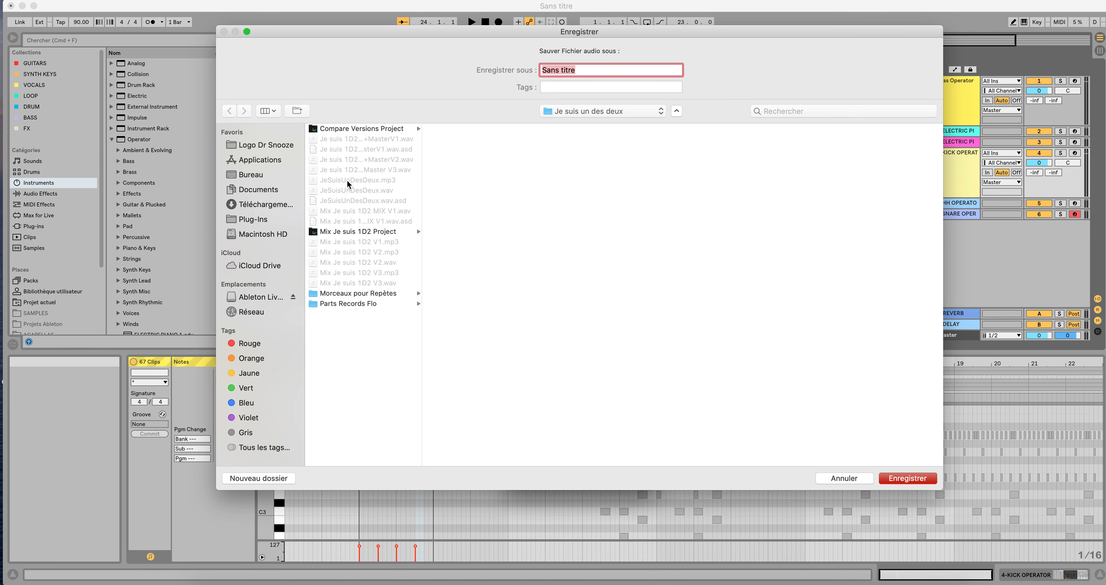
left_click(256, 175)
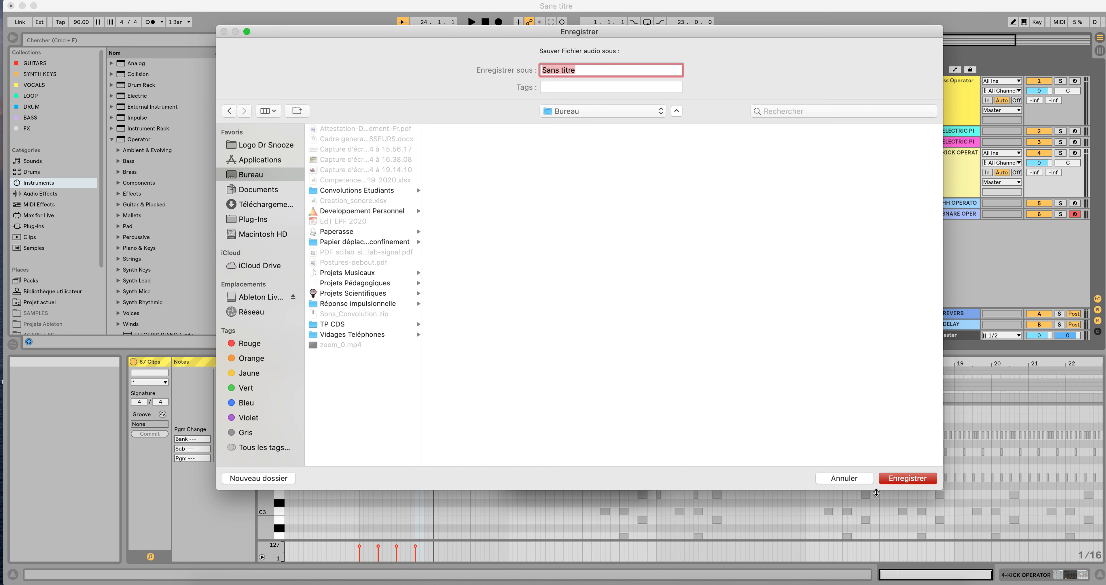
left_click(852, 479)
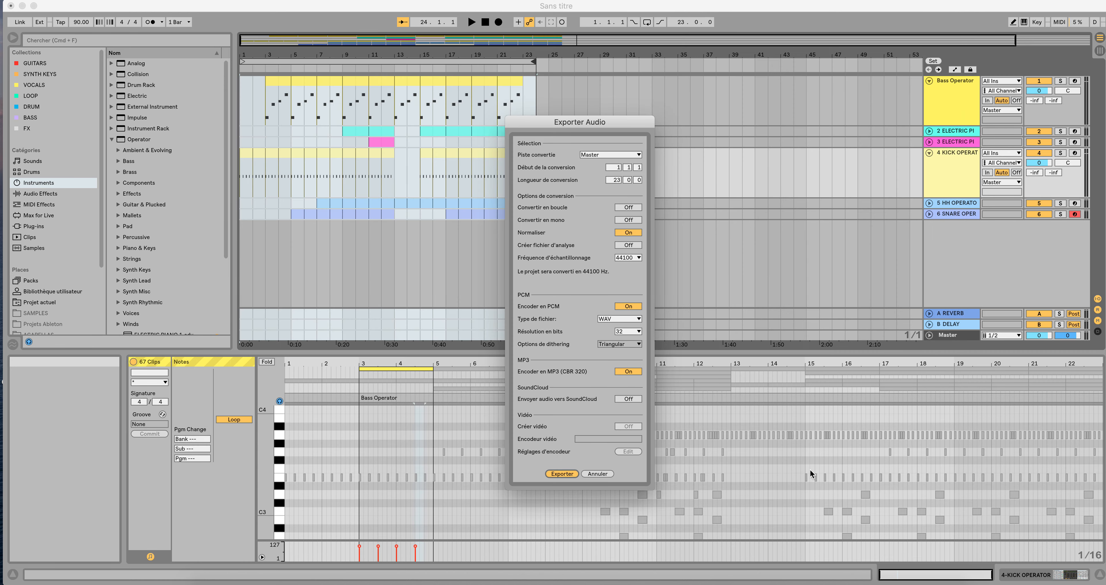
left_click(601, 473)
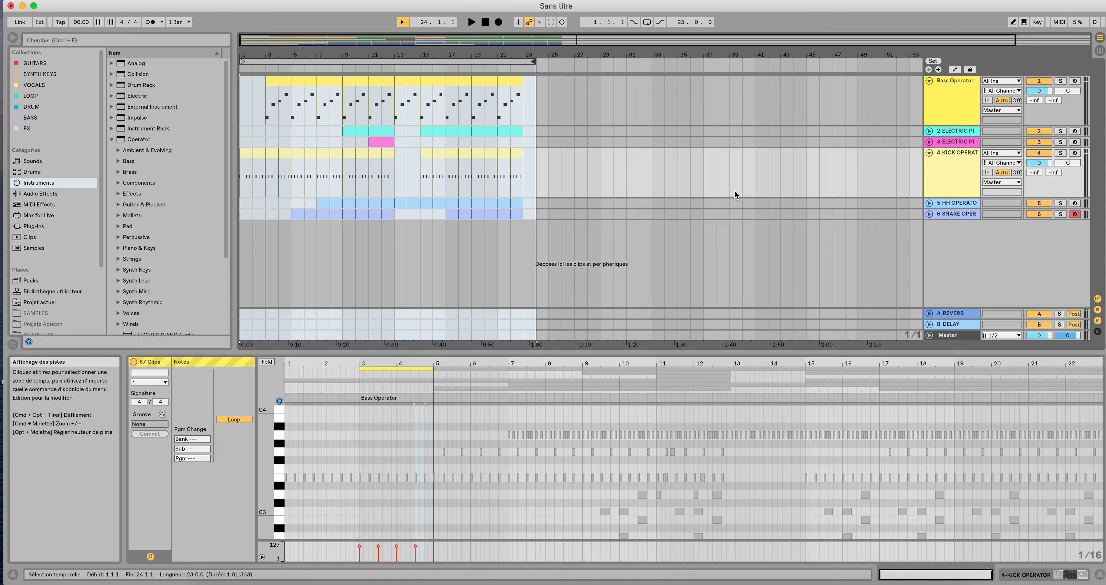
left_click(960, 83)
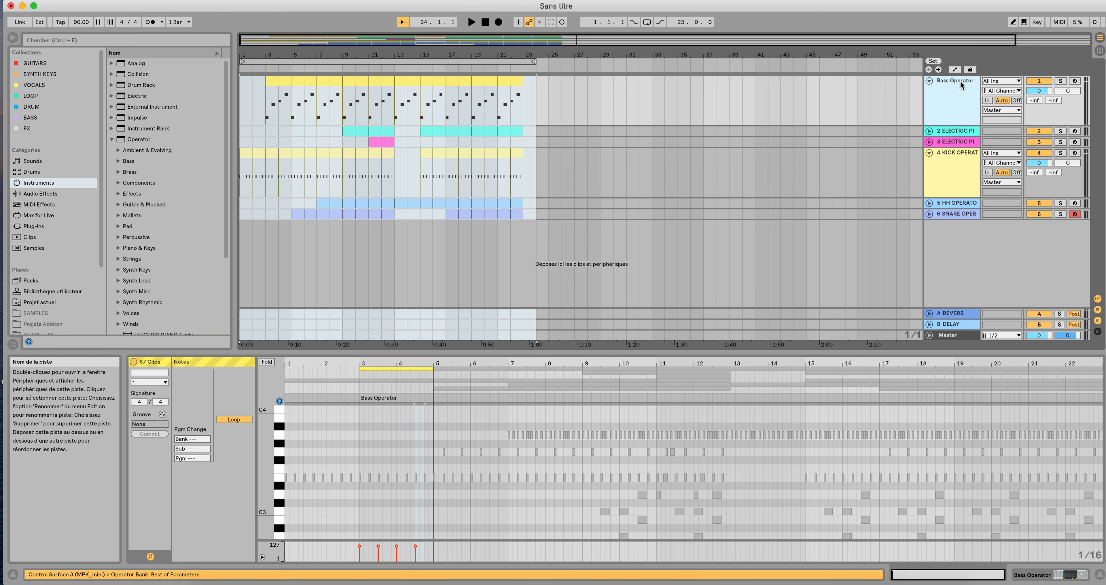
left_click(955, 132)
left_click(955, 141)
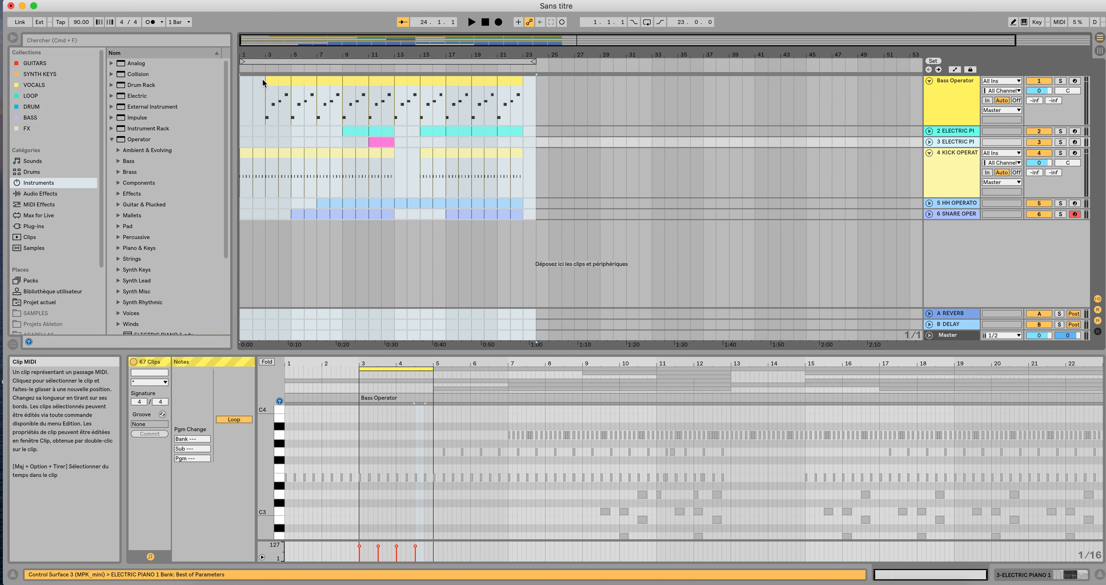
Try to collect all media and save the set in the MAO folder as "Projet création sonore", and cancel the save.
left_click(71, 0)
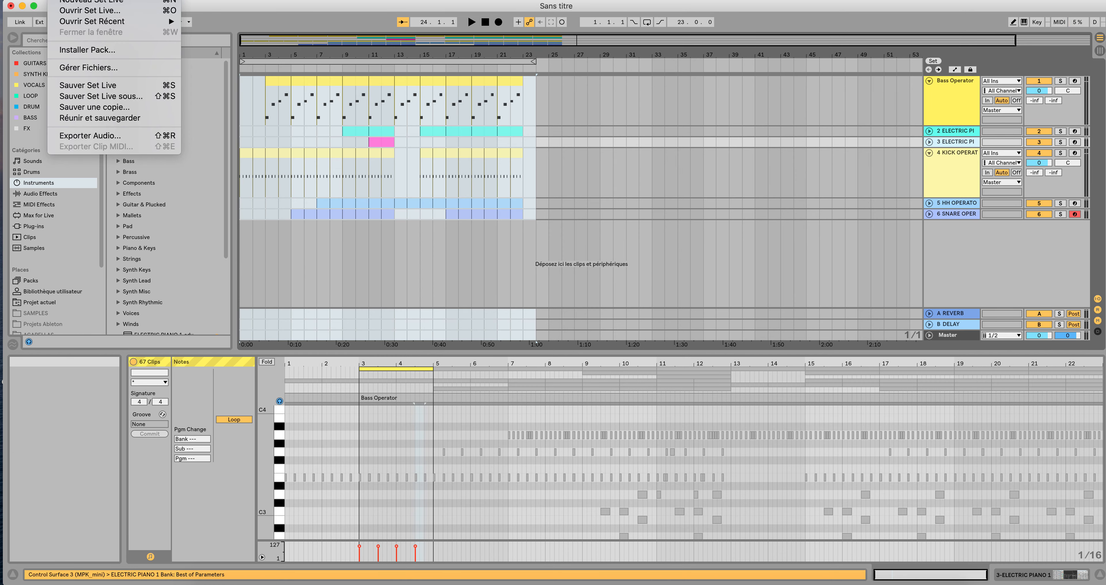
left_click(108, 122)
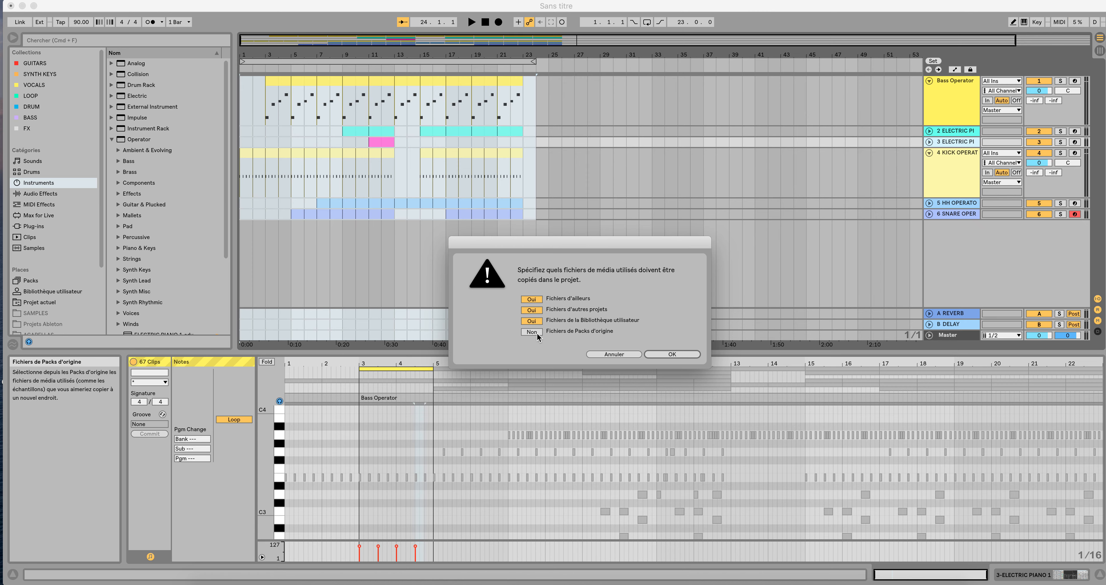
left_click(663, 355)
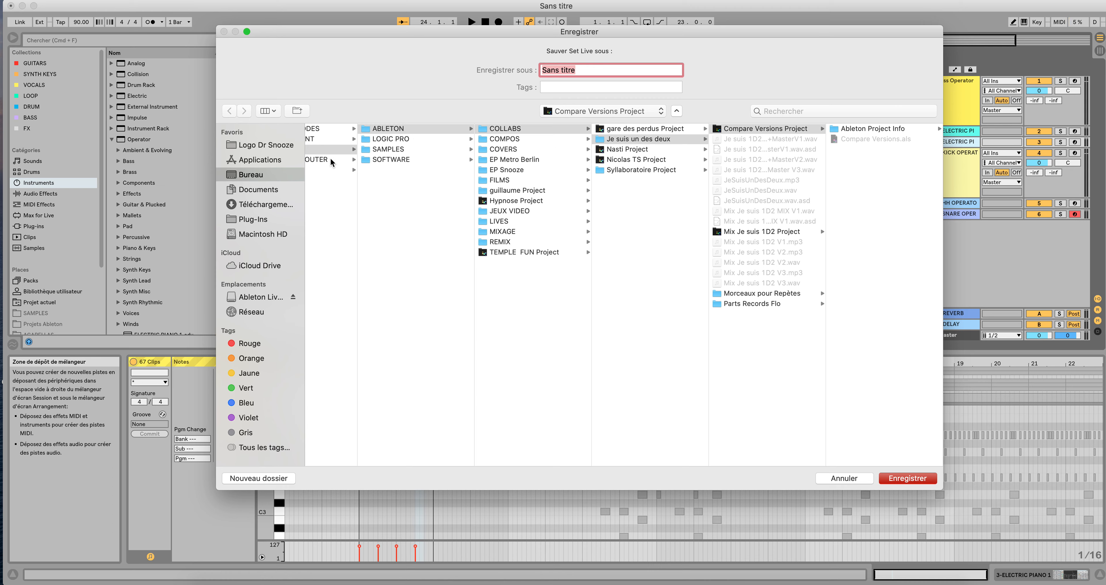
left_click(330, 149)
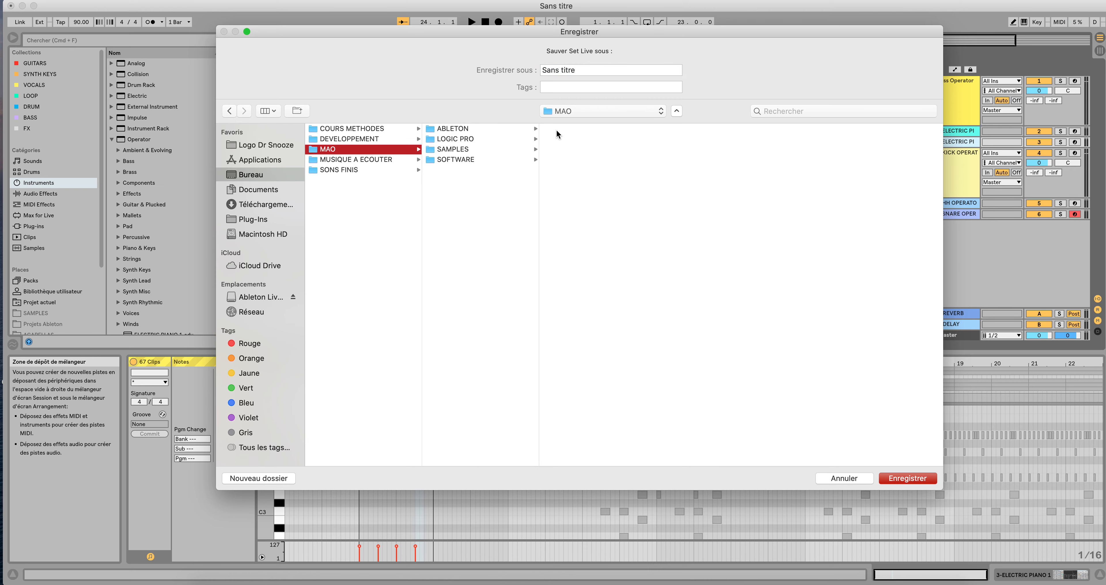
triple_click(567, 74)
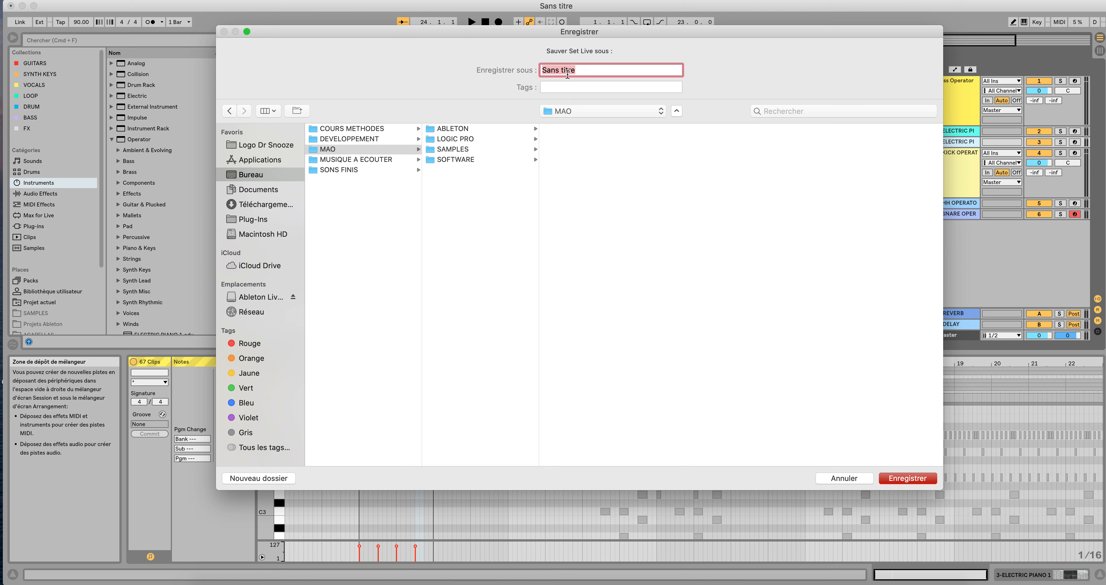
type("Projet cration sonore")
left_click(859, 478)
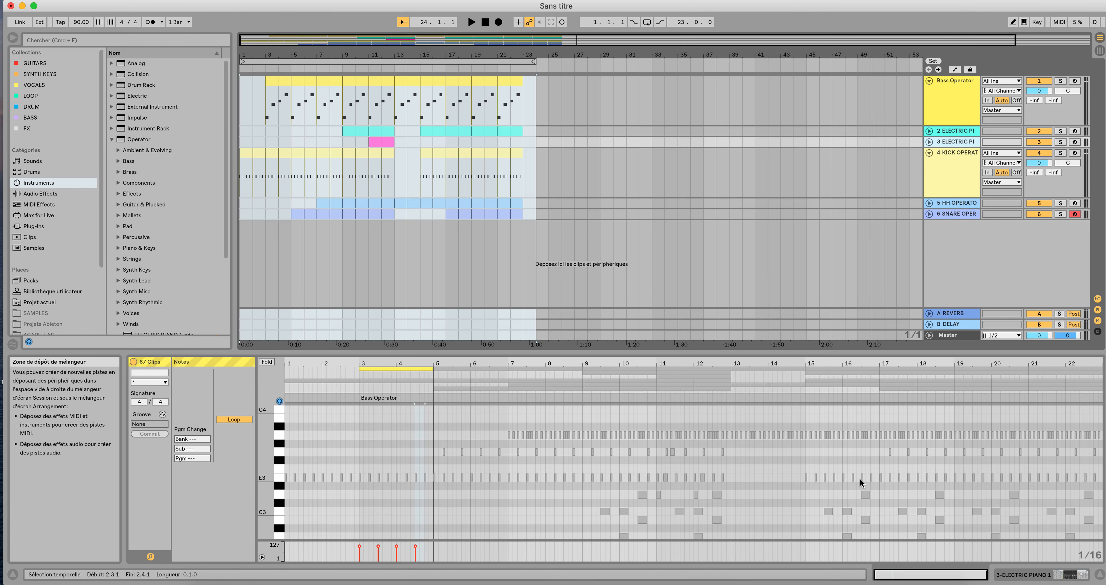
Clear the time selection in the arrangement and switch to Session view.
left_click(544, 216)
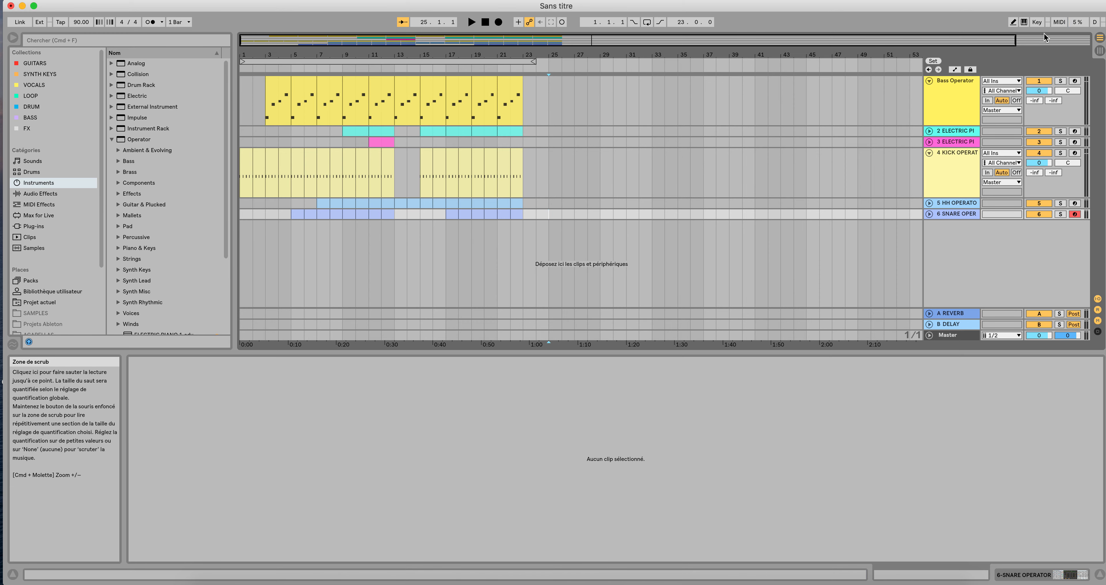
left_click(1100, 51)
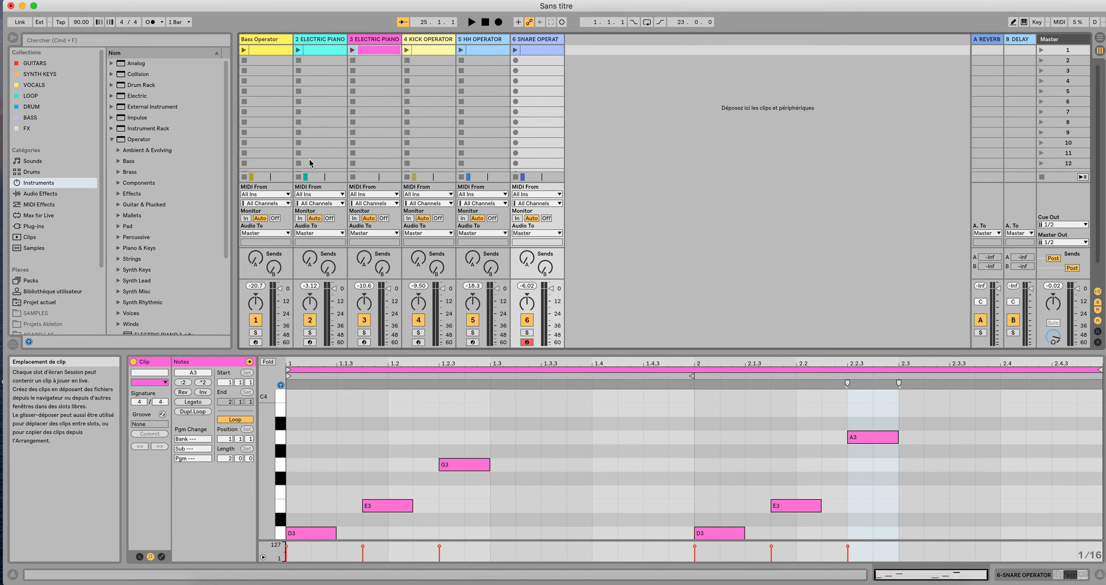